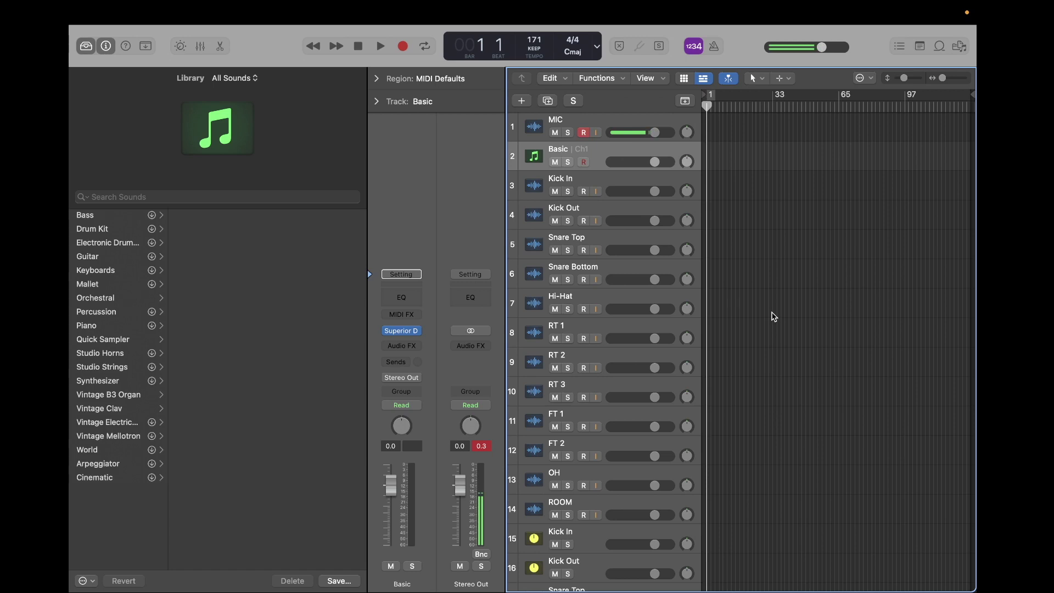
Inspect the MIC, Basic and ROOM tracks in the track list
left_click(602, 117)
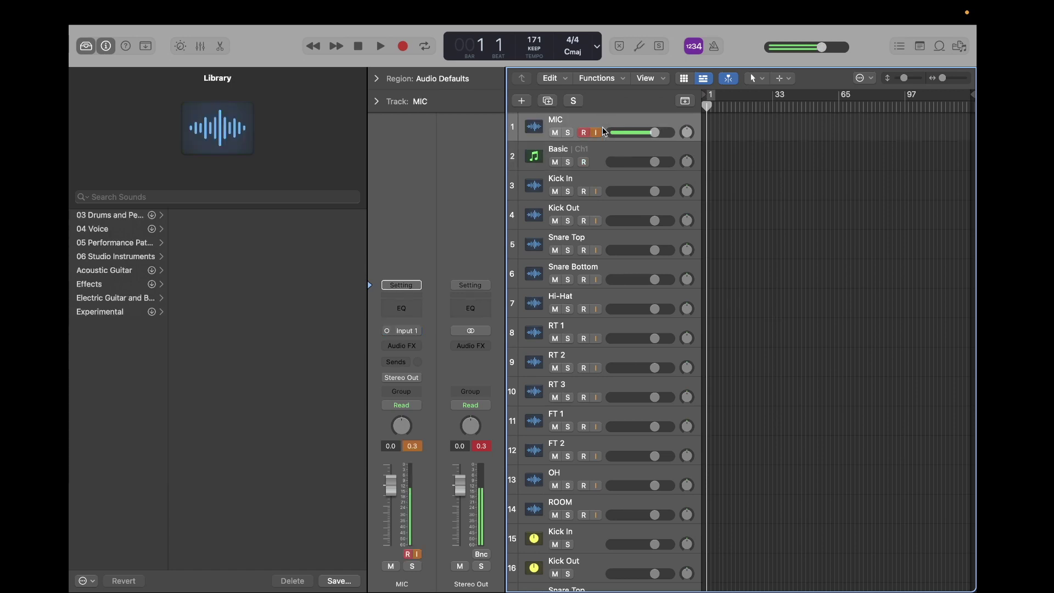
left_click(600, 153)
scroll(593, 246, "down", 15)
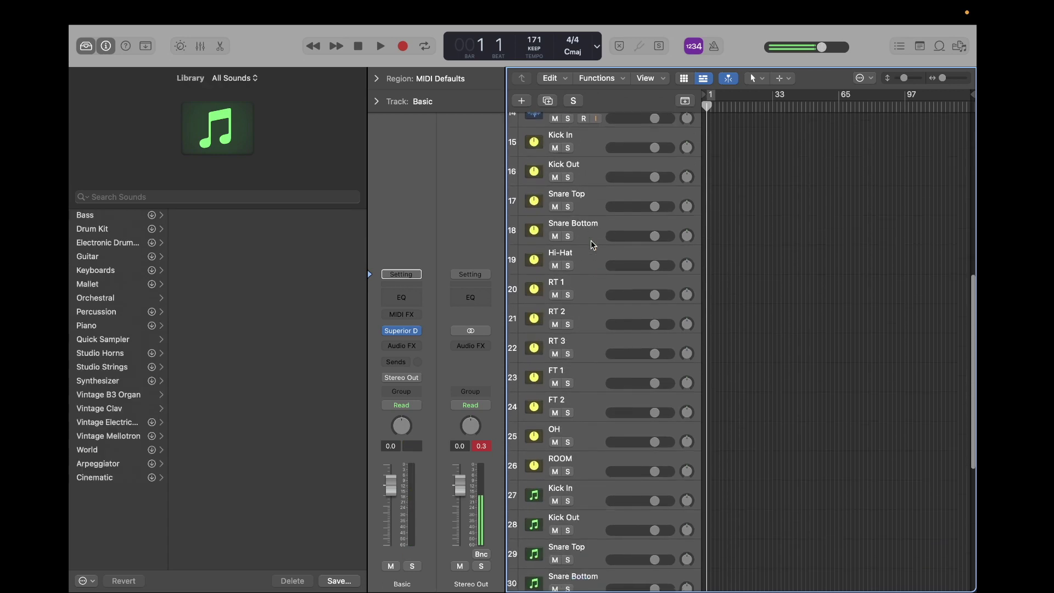
scroll(590, 488, "down", 5)
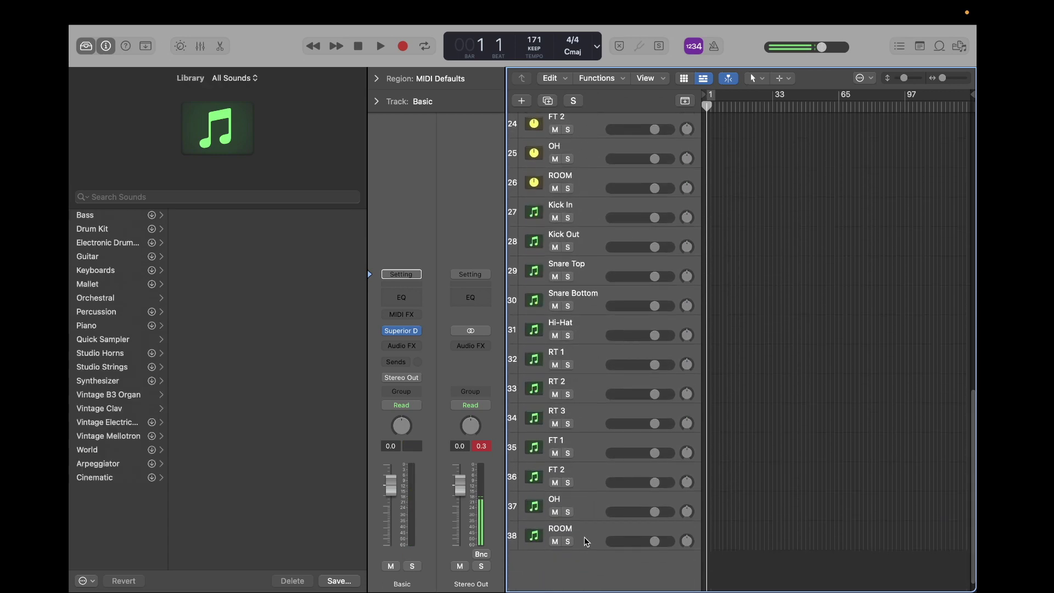
left_click(584, 536)
scroll(584, 536, "up", 10)
scroll(583, 536, "up", 8)
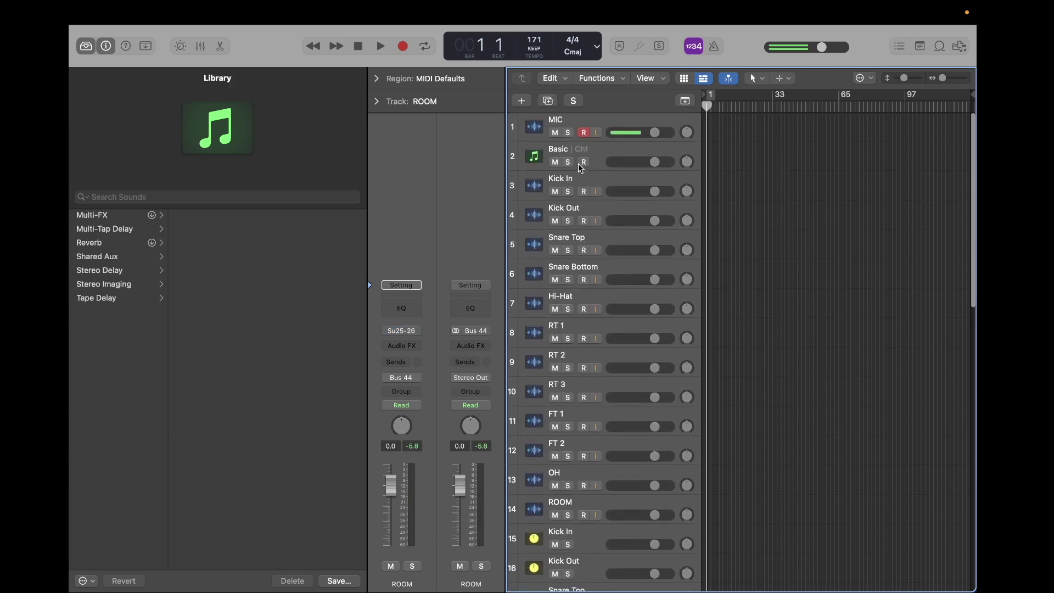
Undo the added drum tracks so only MIC and Basic remain, then open Superior Drummer 3
left_click(576, 182)
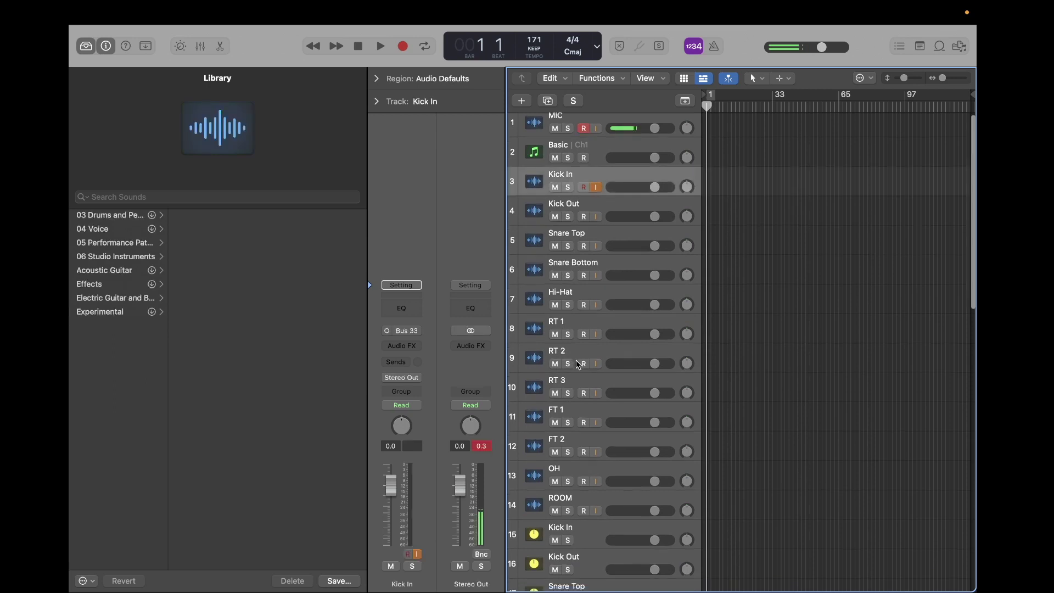
scroll(578, 364, "down", 15)
scroll(579, 364, "down", 8)
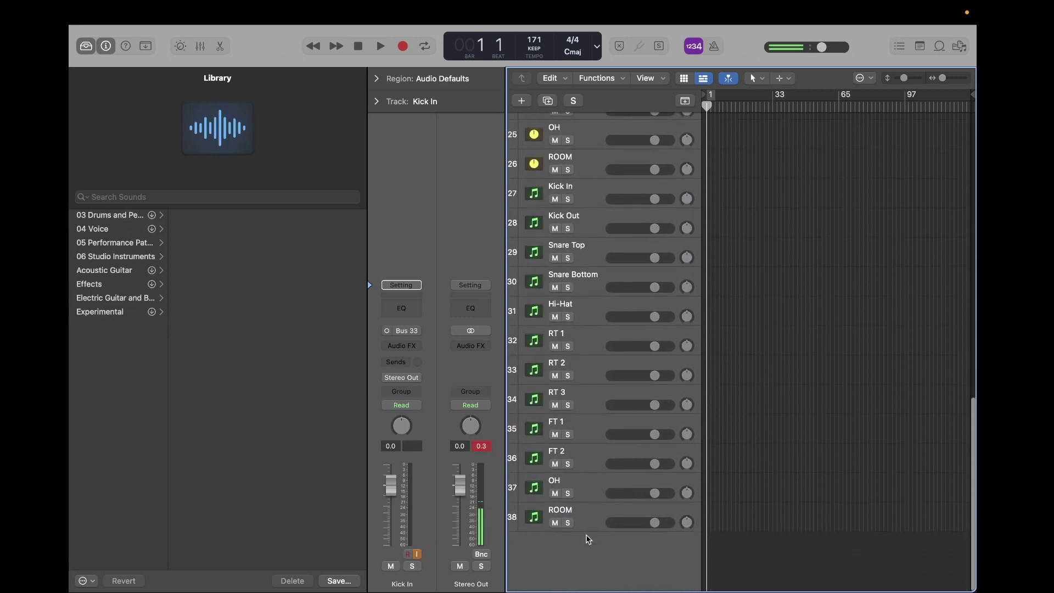
key("super+z")
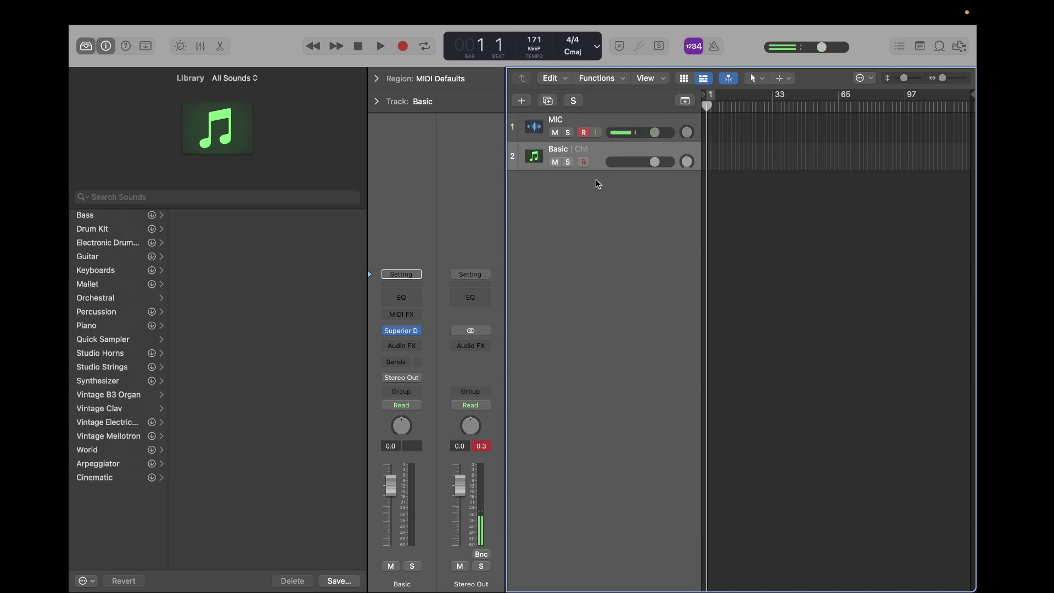
left_click(400, 329)
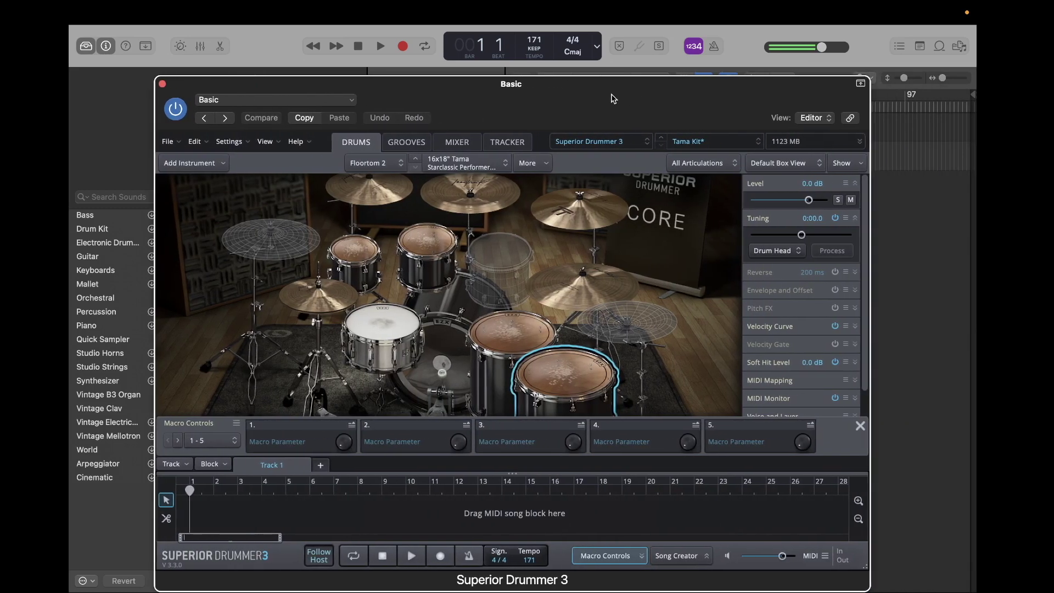
Audition the kit pieces: racktoms, snare, floortoms, ride, crash, Cymbal 3 and hi-hat
left_click_drag(613, 99, 603, 100)
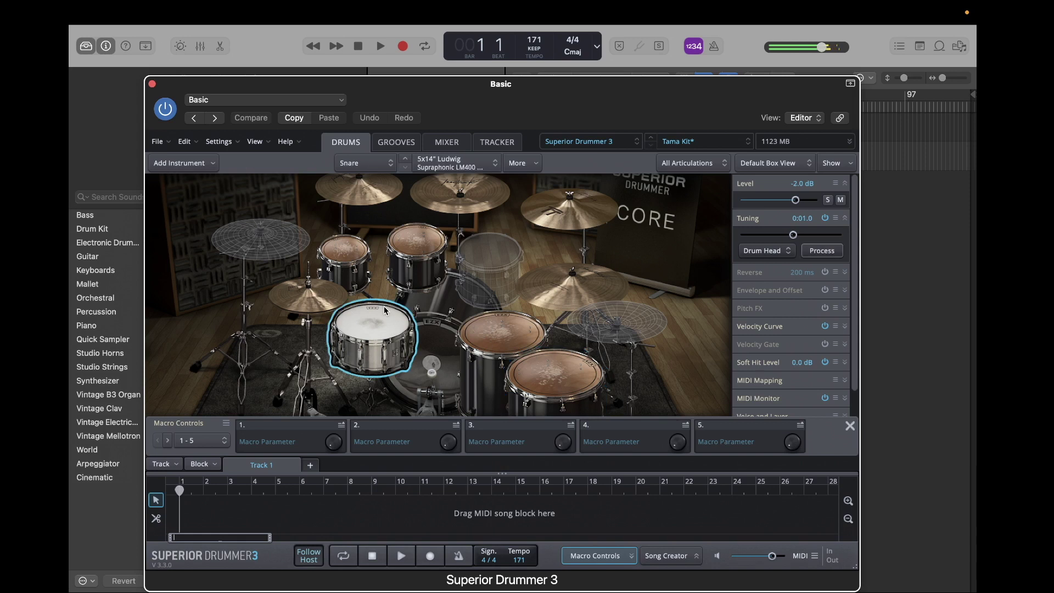
left_click(356, 274)
left_click(373, 352)
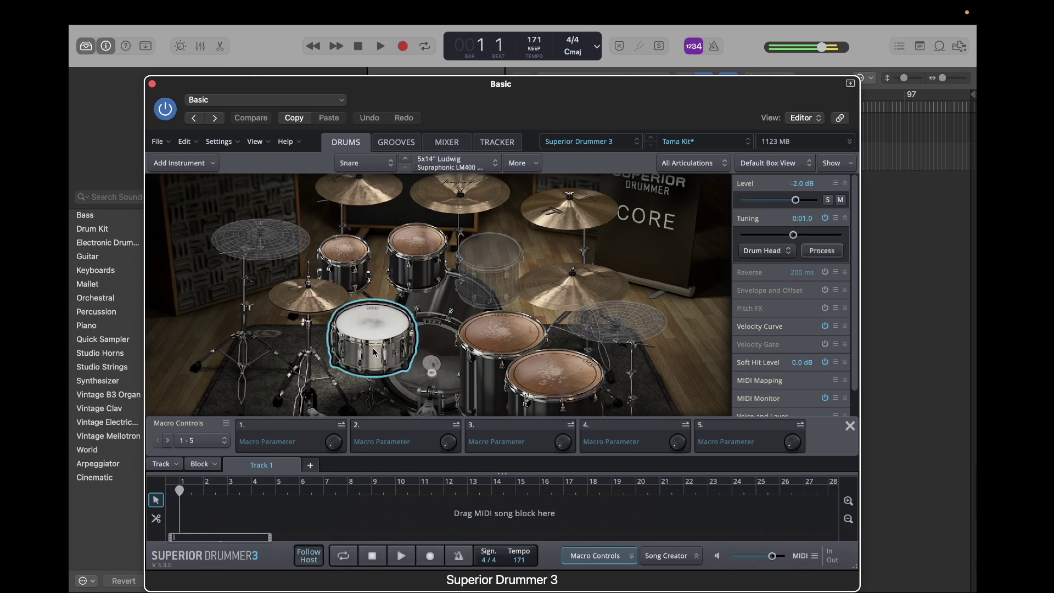
left_click(351, 248)
left_click(413, 256)
left_click(503, 332)
left_click(554, 373)
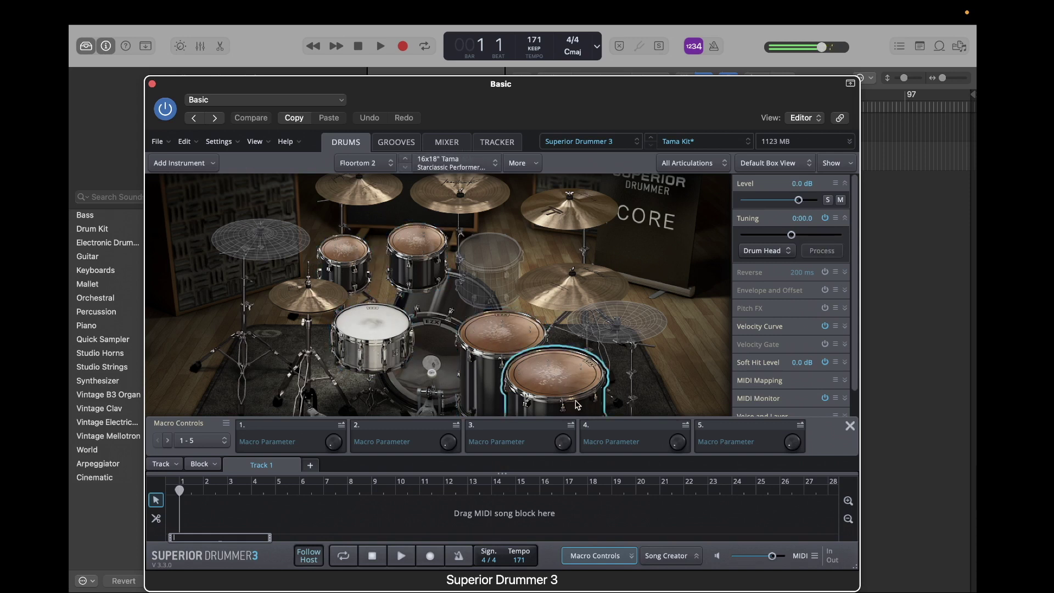
left_click(573, 286)
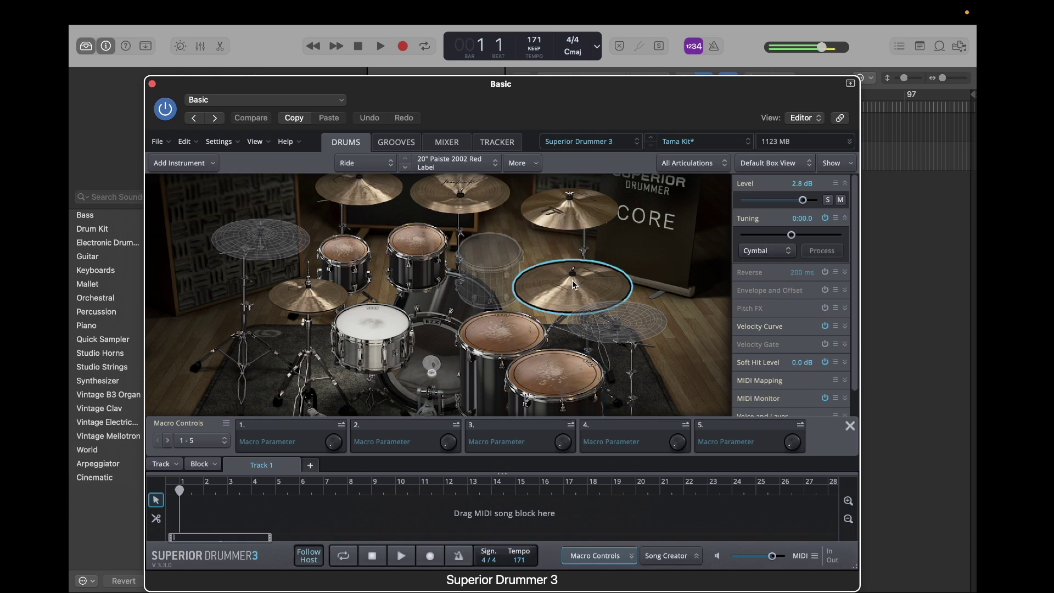
left_click(571, 211)
left_click(439, 192)
left_click(276, 298)
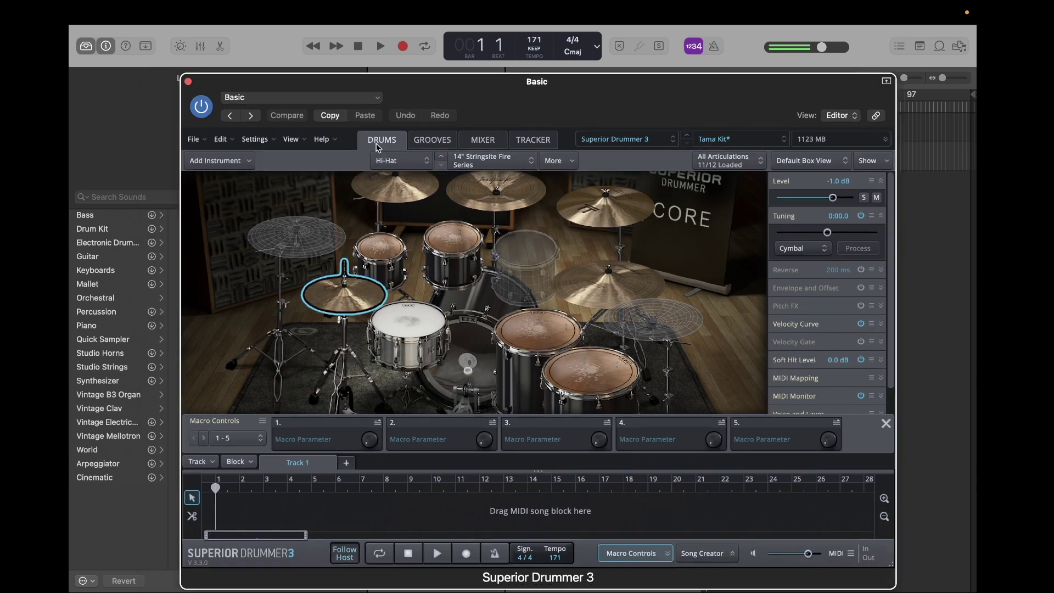
Reposition the plugin window and switch Superior Drummer to its Mixer view
left_click_drag(340, 128, 375, 125)
left_click_drag(490, 109, 469, 113)
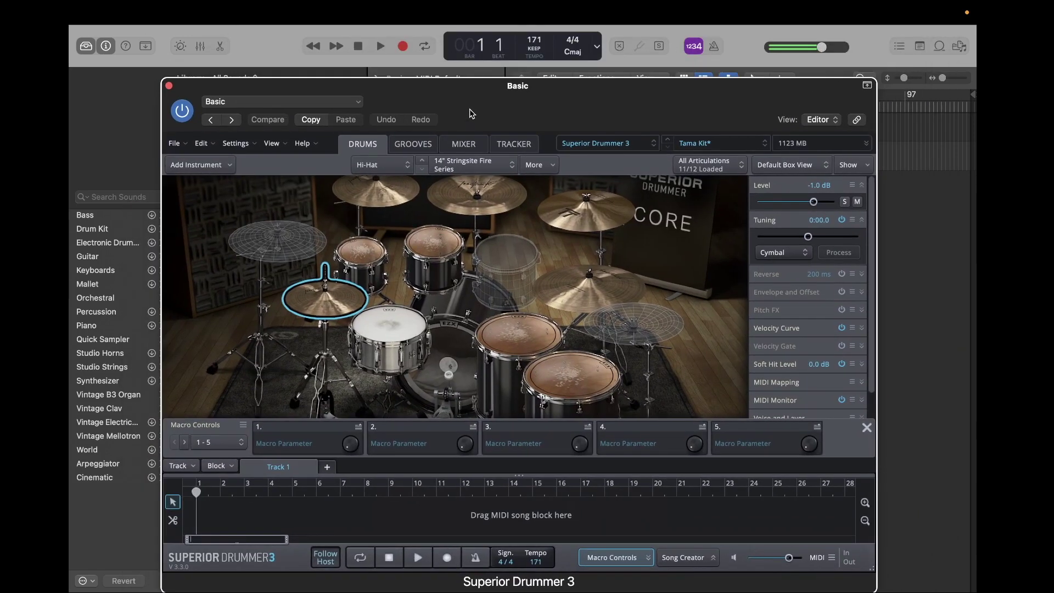
left_click(462, 137)
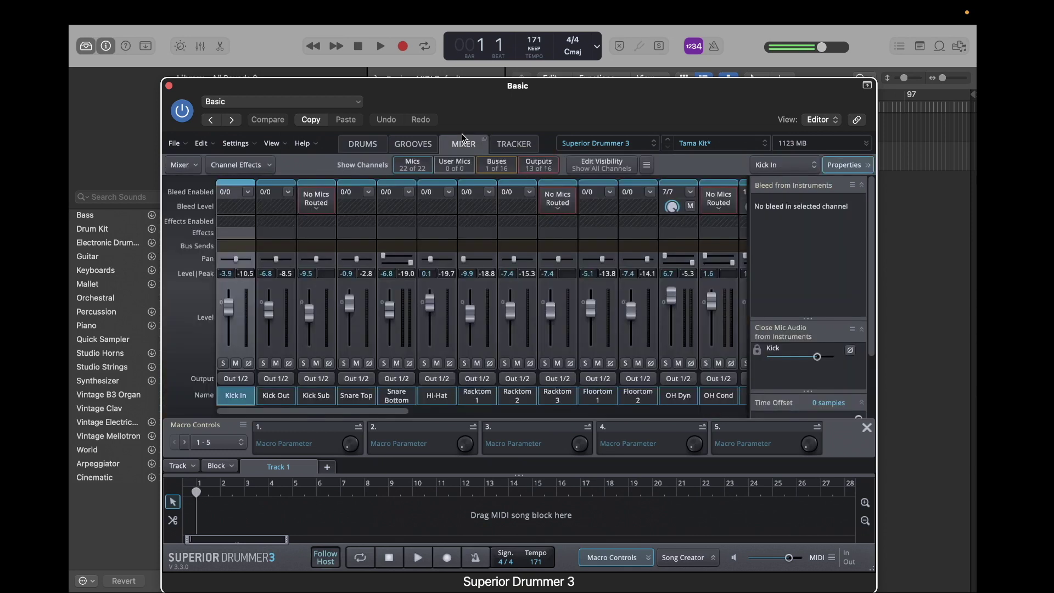
Browse the mixer strips and toggle between the Drums and Mixer views
scroll(469, 227, "right", 3)
scroll(468, 227, "right", 10)
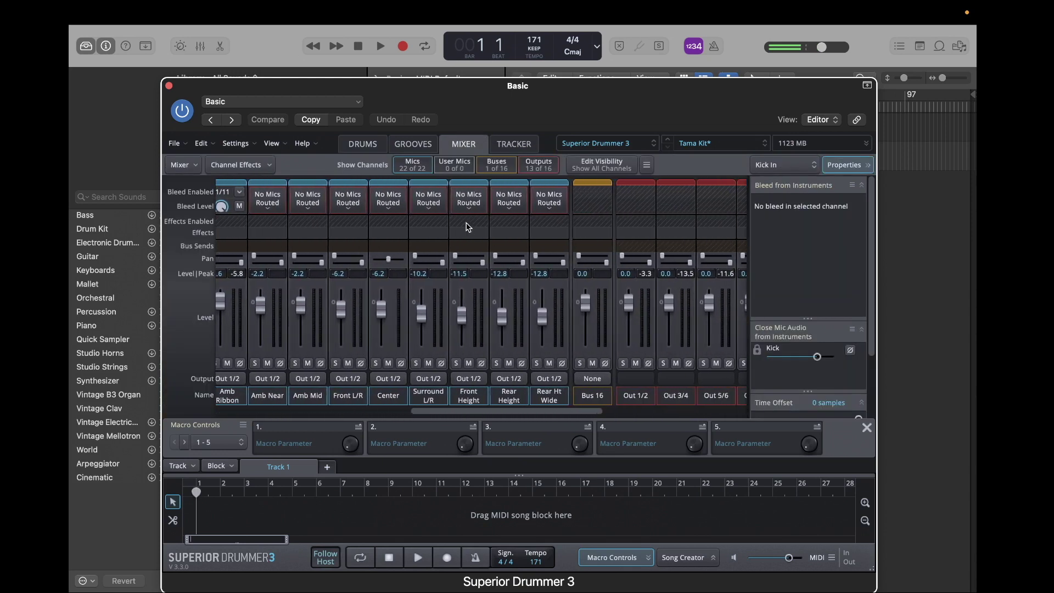
scroll(468, 227, "left", 15)
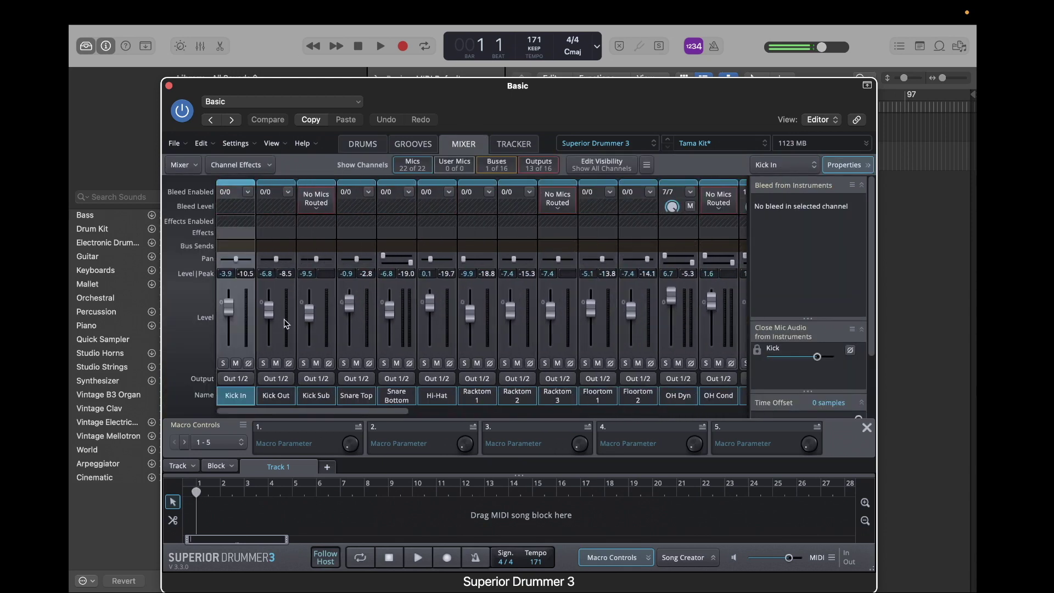
scroll(427, 294, "right", 10)
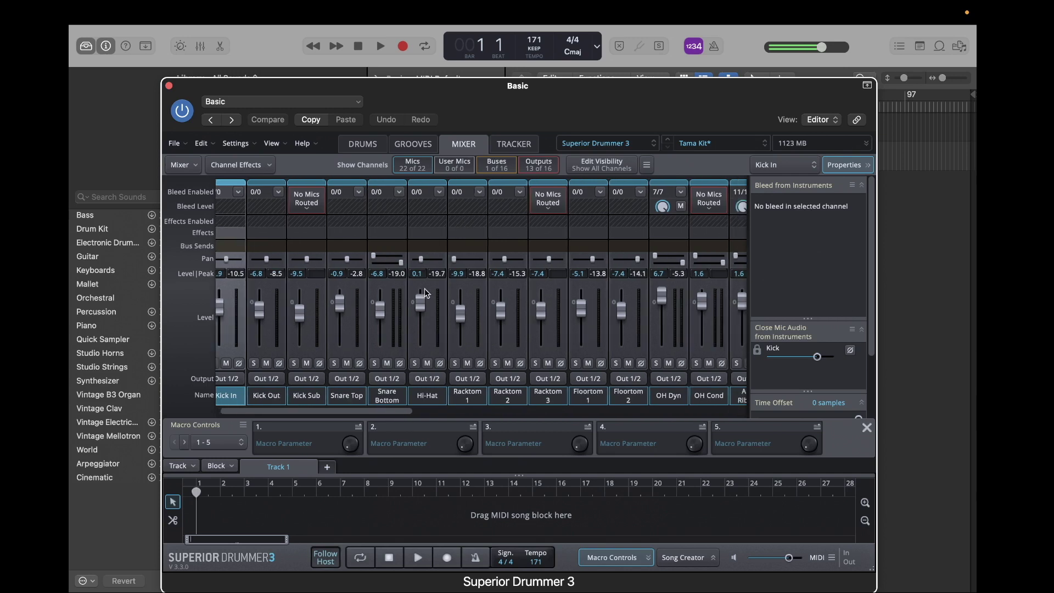
scroll(427, 294, "right", 5)
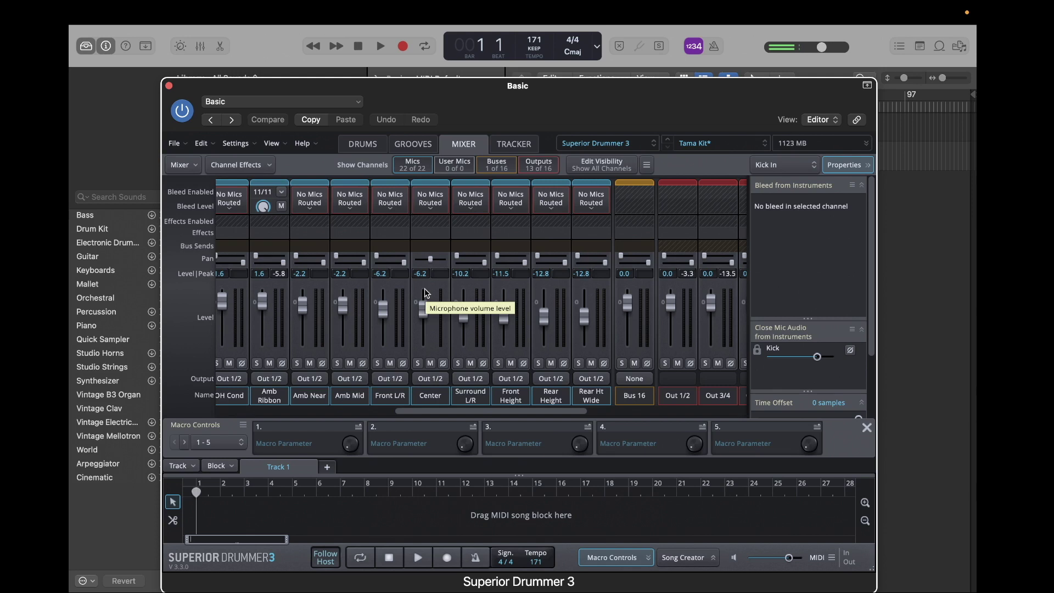
scroll(427, 293, "left", 1)
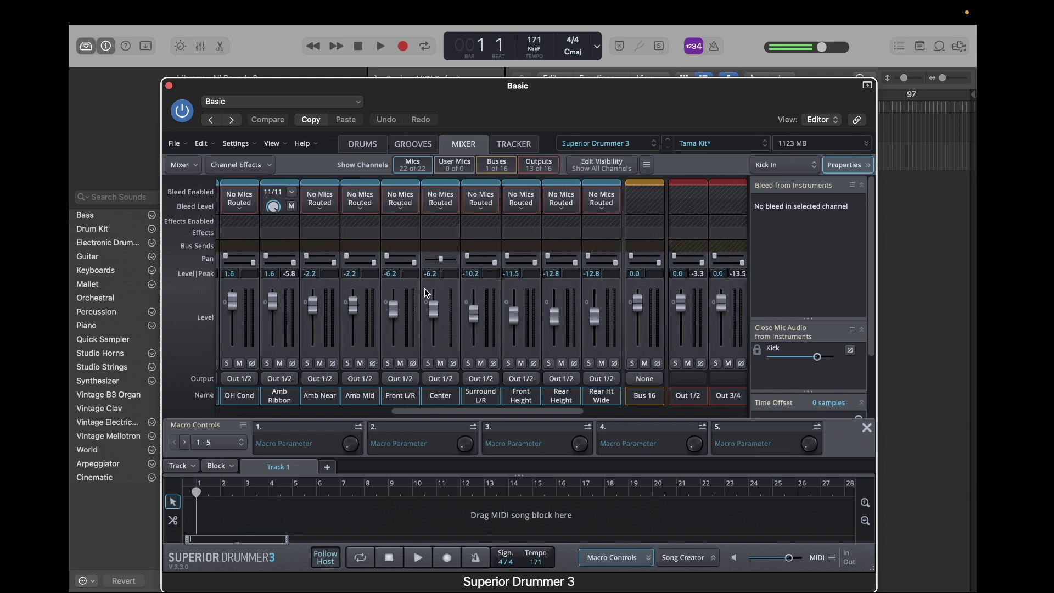
scroll(427, 293, "left", 10)
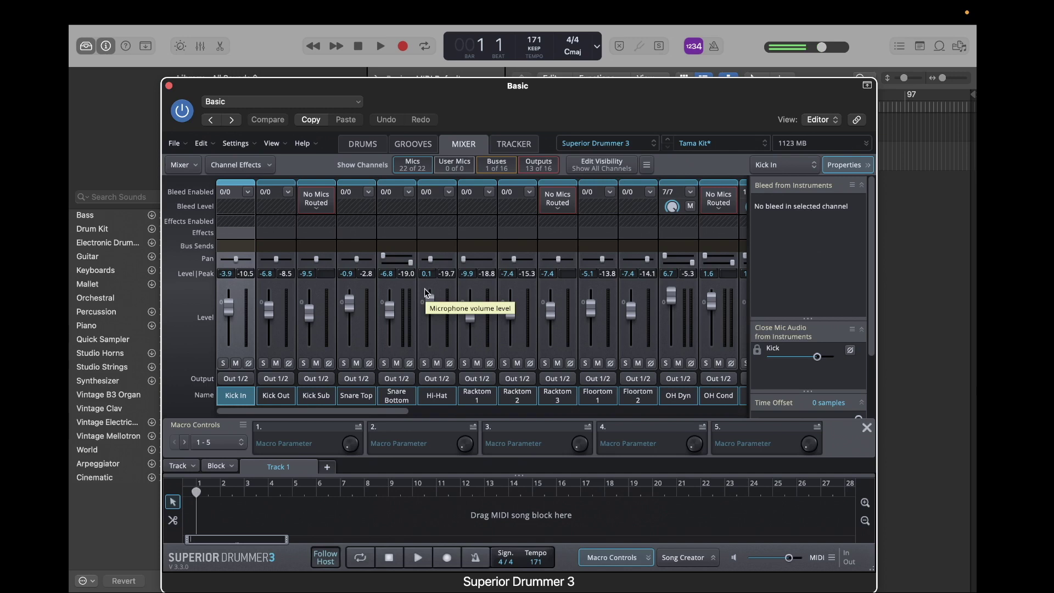
left_click(362, 143)
left_click(463, 143)
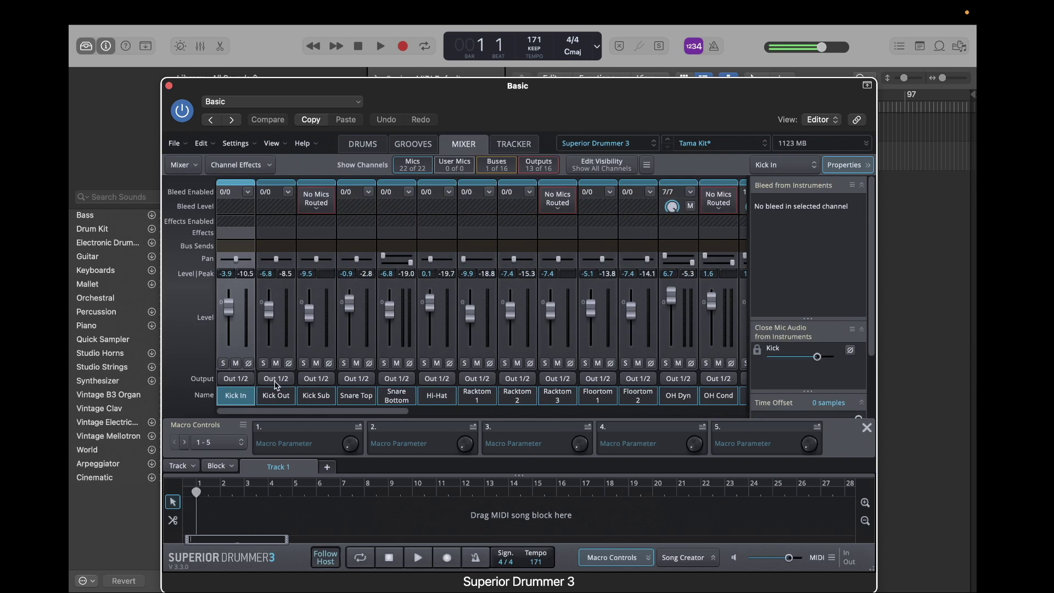
Show the output destination list for the Kick In channel
scroll(676, 393, "right", 8)
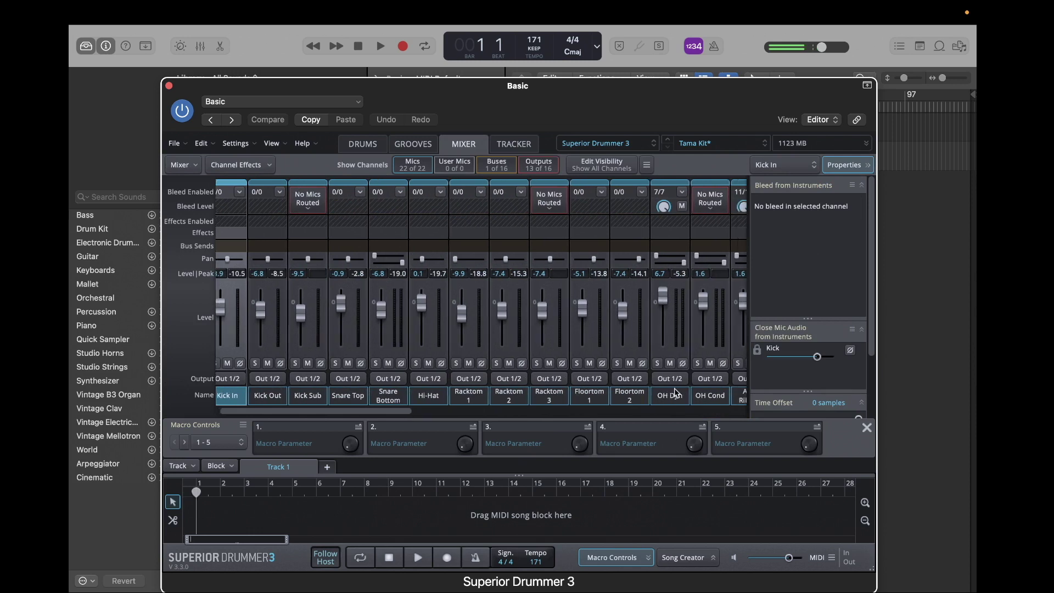
scroll(576, 384, "right", 3)
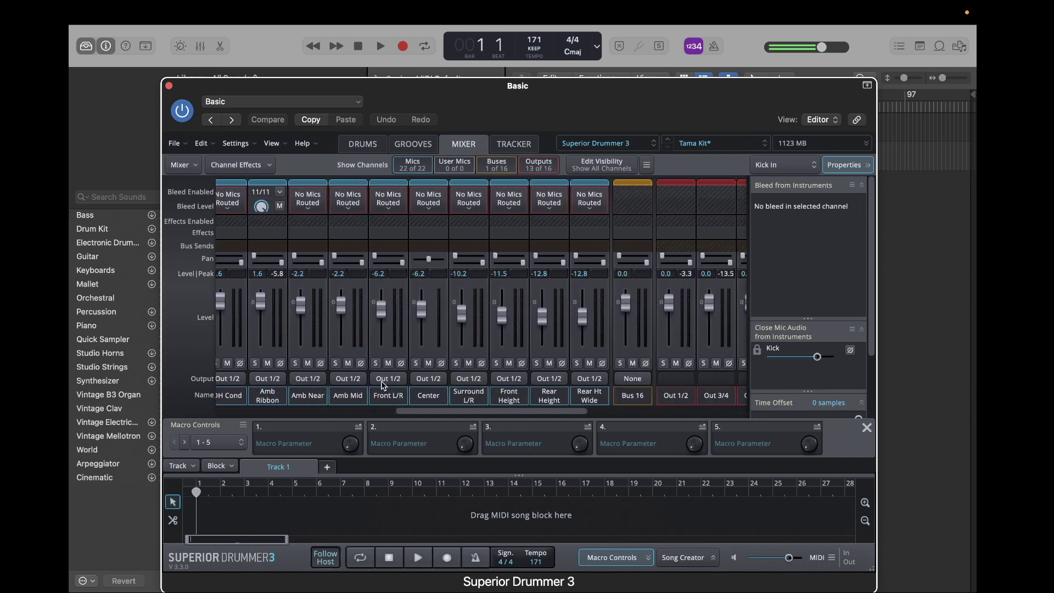
scroll(341, 390, "right", 3)
scroll(341, 390, "left", 10)
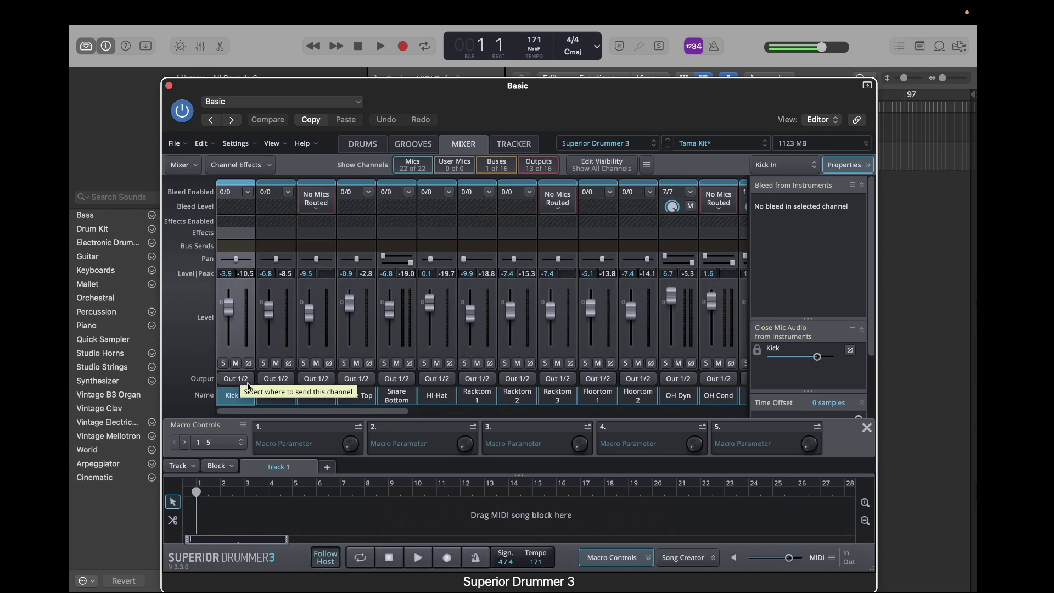
left_click(248, 383)
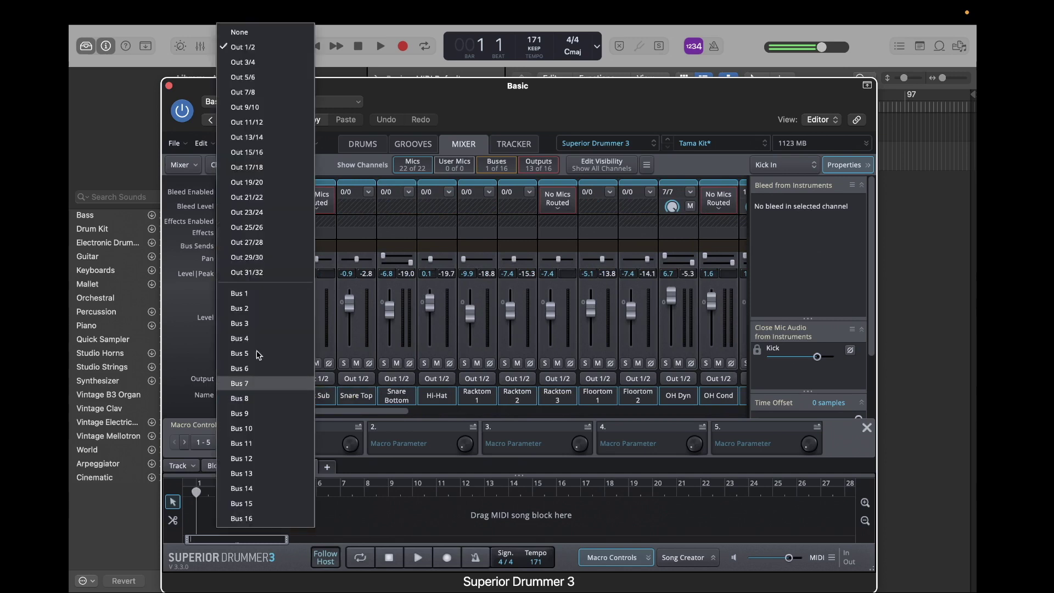
Route Kick In to Out 3/4 and Kick Out to Out 5/6, and mute Kick Sub
left_click(264, 64)
left_click(278, 381)
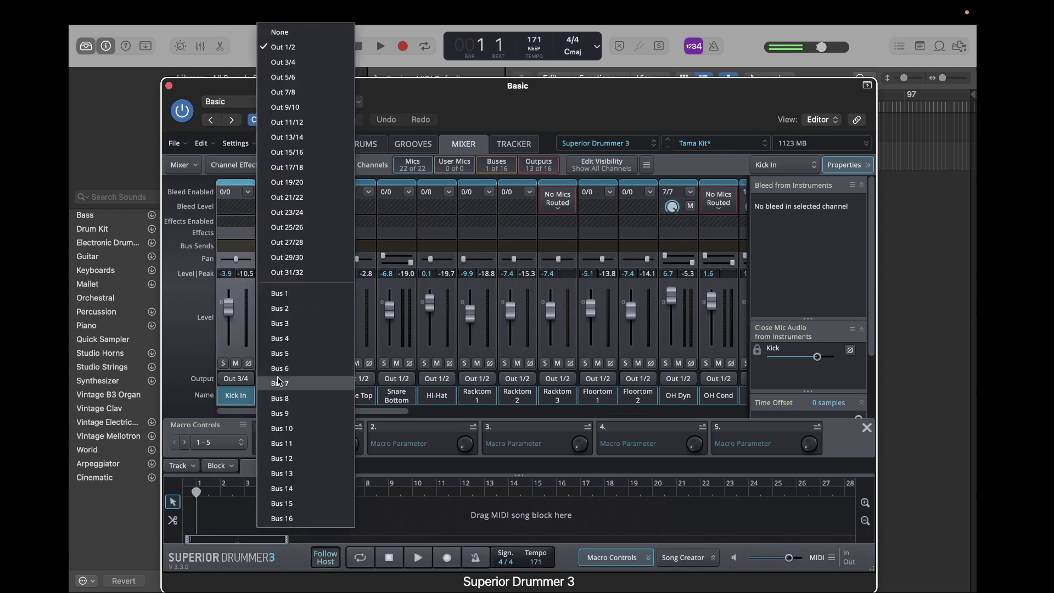
left_click(296, 81)
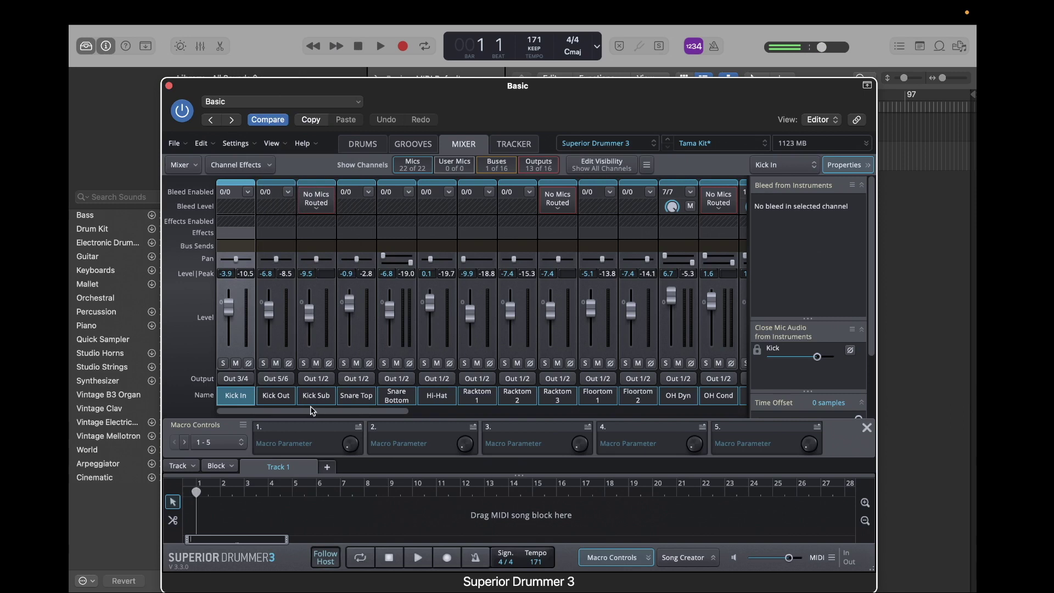
left_click(316, 363)
Route Snare Top to Out 7/8, Snare Bottom 9/10, Hi-Hat 11/12, Racktom 1 13/14
left_click(365, 379)
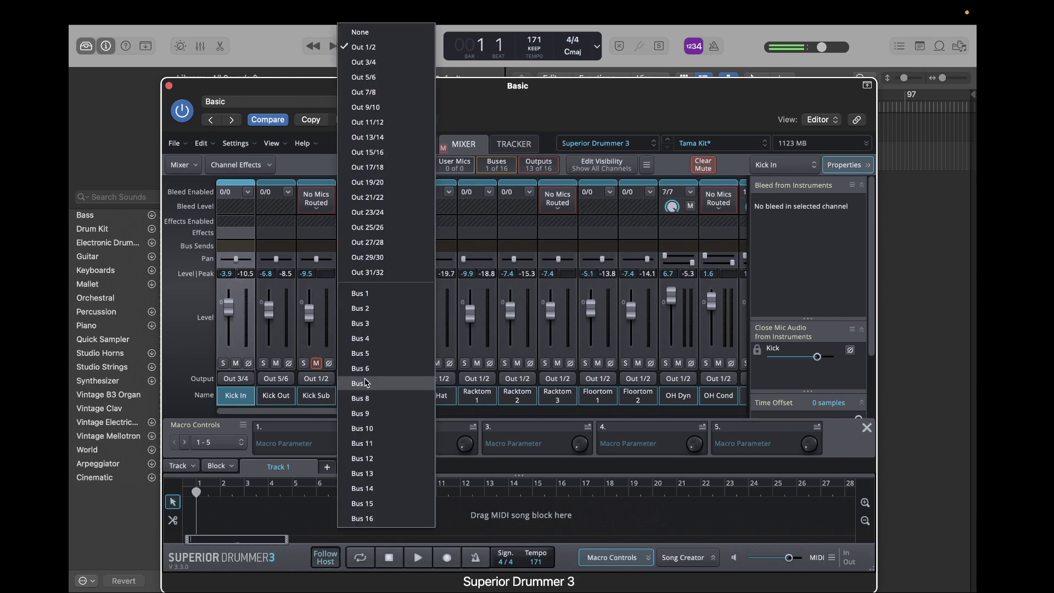
left_click(404, 92)
left_click(396, 378)
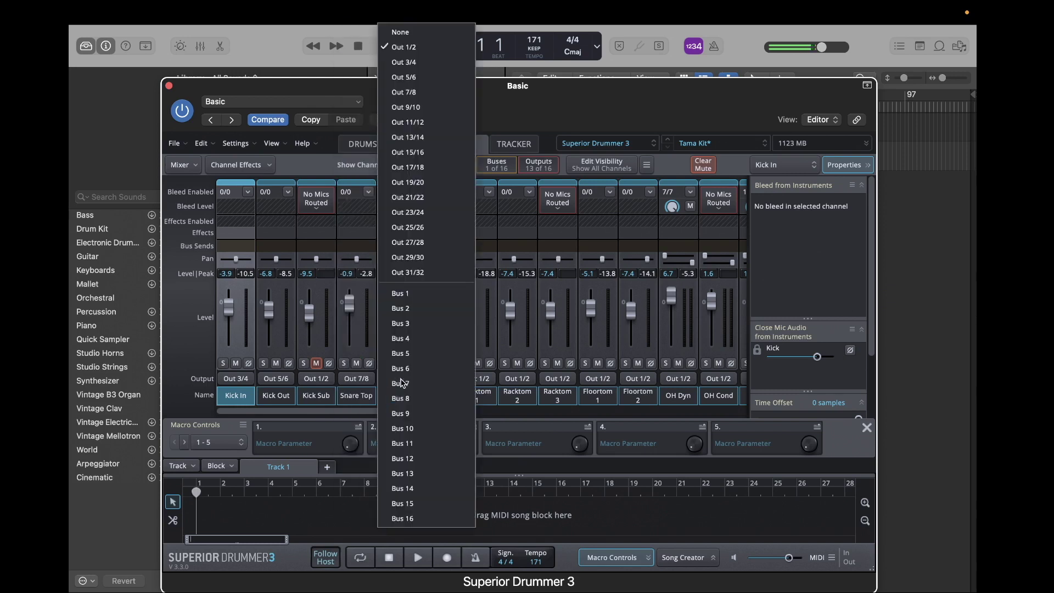
left_click(422, 108)
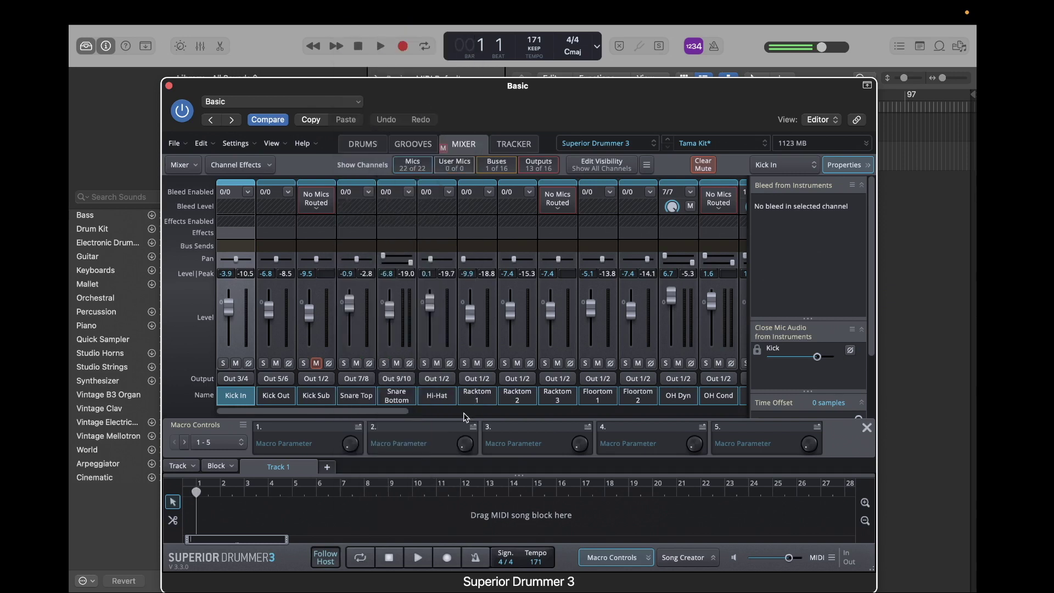
left_click(443, 380)
left_click(459, 124)
left_click(483, 379)
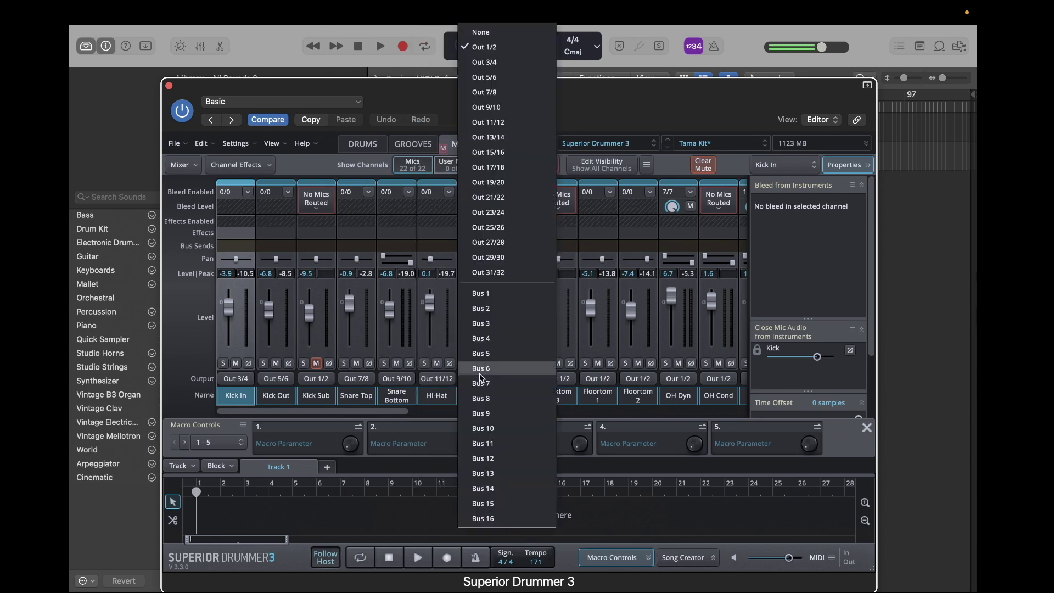
left_click(509, 137)
Route Racktom 2 to Out 15/16 and Racktom 3 to Out 17/18
scroll(468, 406, "right", 2)
scroll(467, 406, "right", 2)
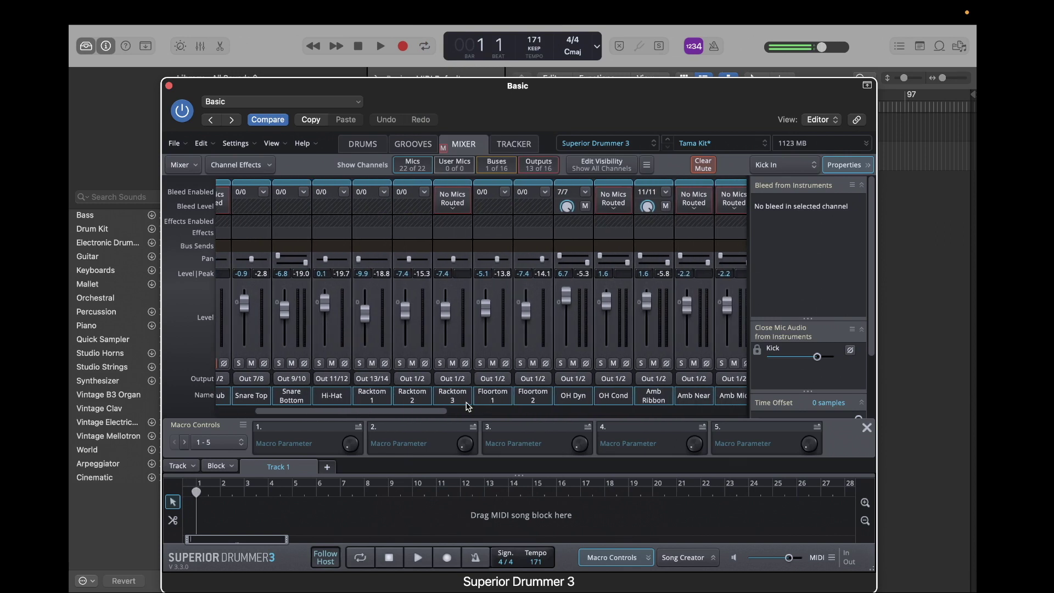
left_click(415, 385)
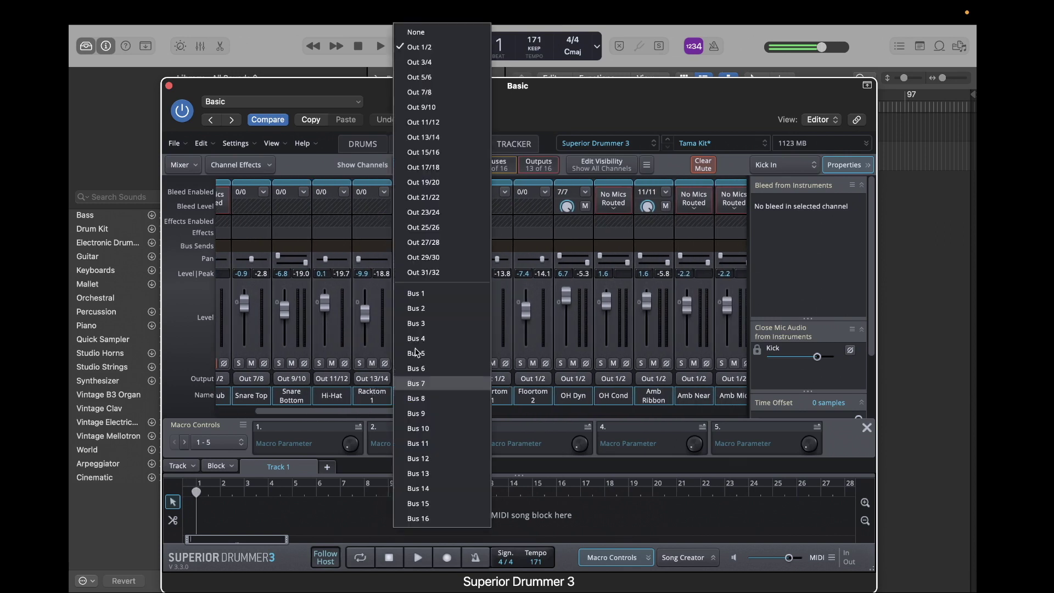
left_click(449, 154)
left_click(452, 378)
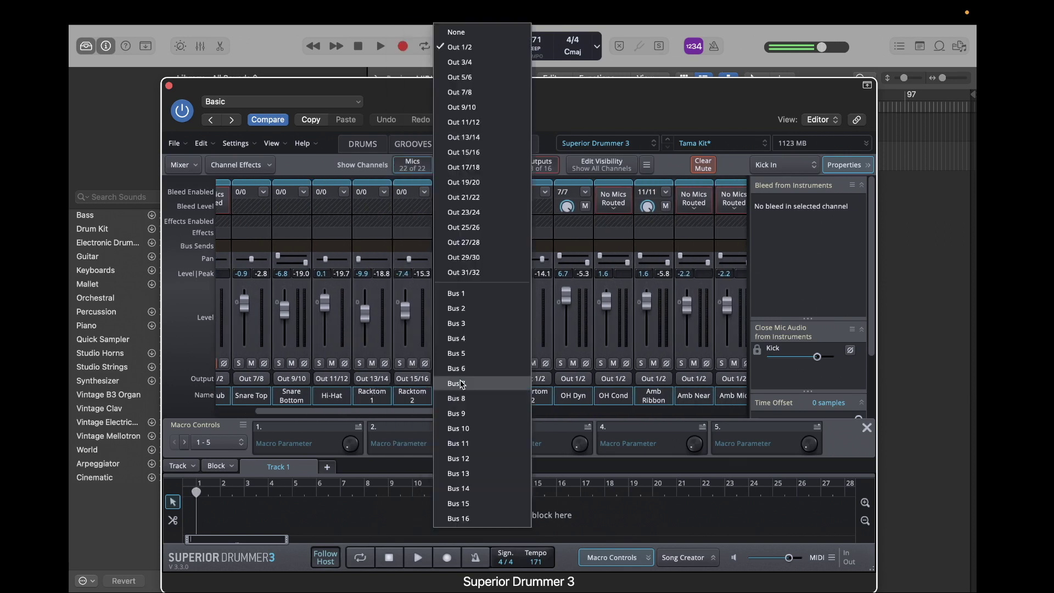
left_click(490, 165)
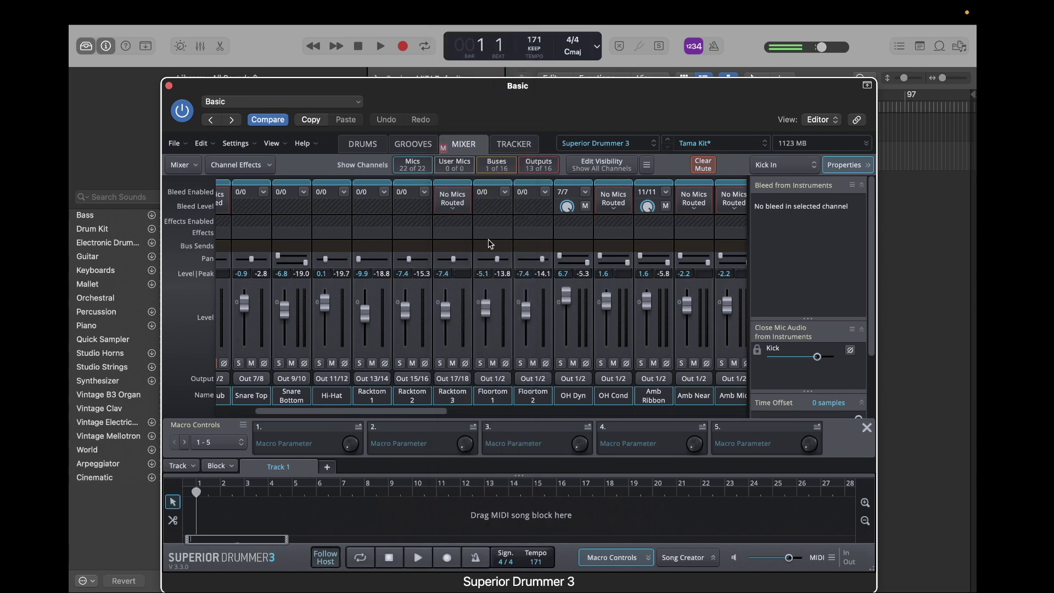
left_click(492, 379)
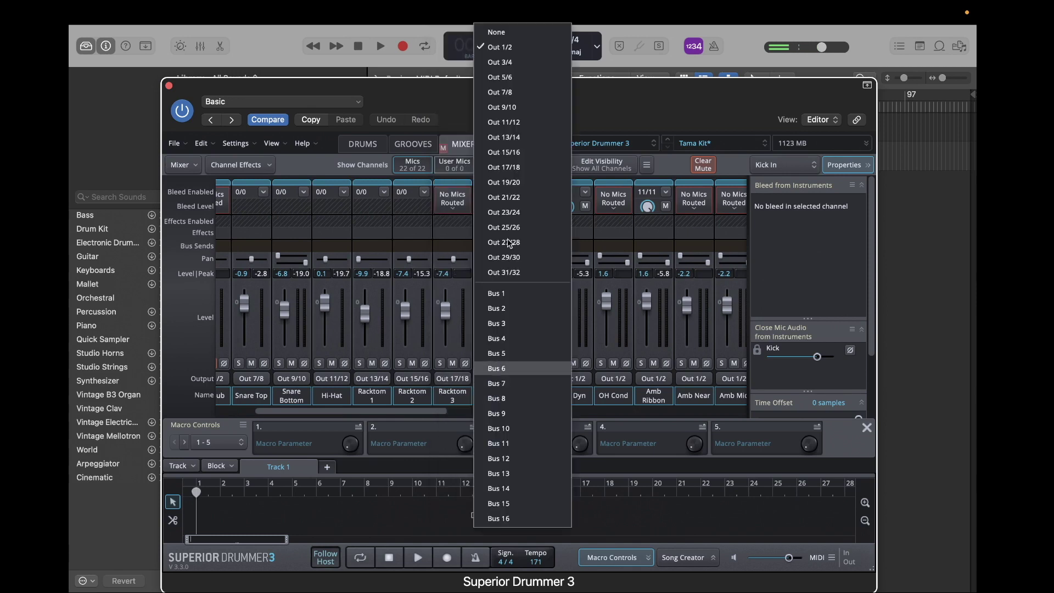
left_click(451, 387)
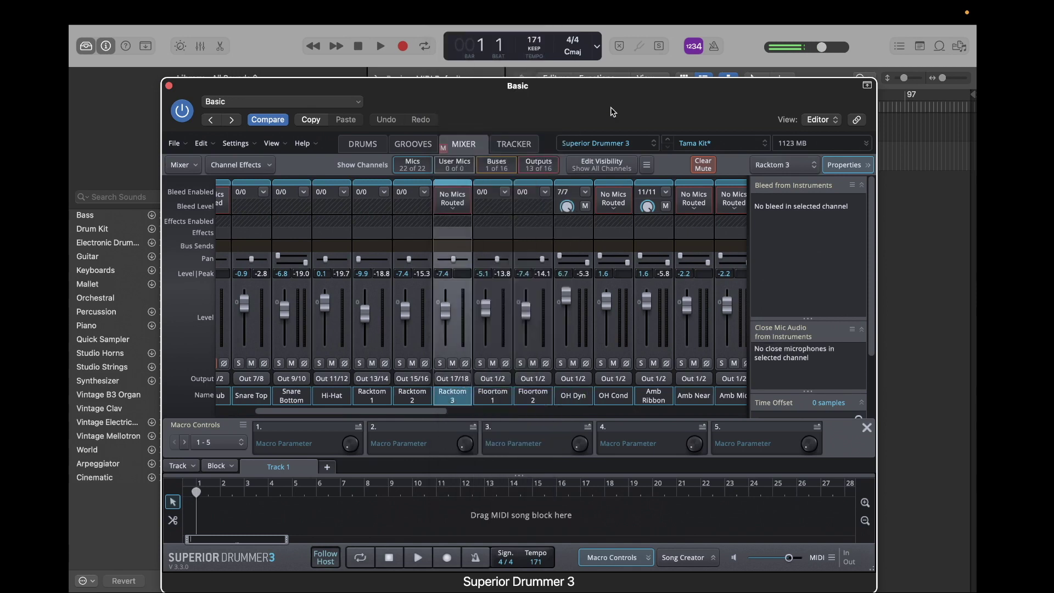
Set Racktom 3 to None, Floortom 1 to Out 17/18 and Floortom 2 to Out 19/20
left_click_drag(612, 110, 565, 89)
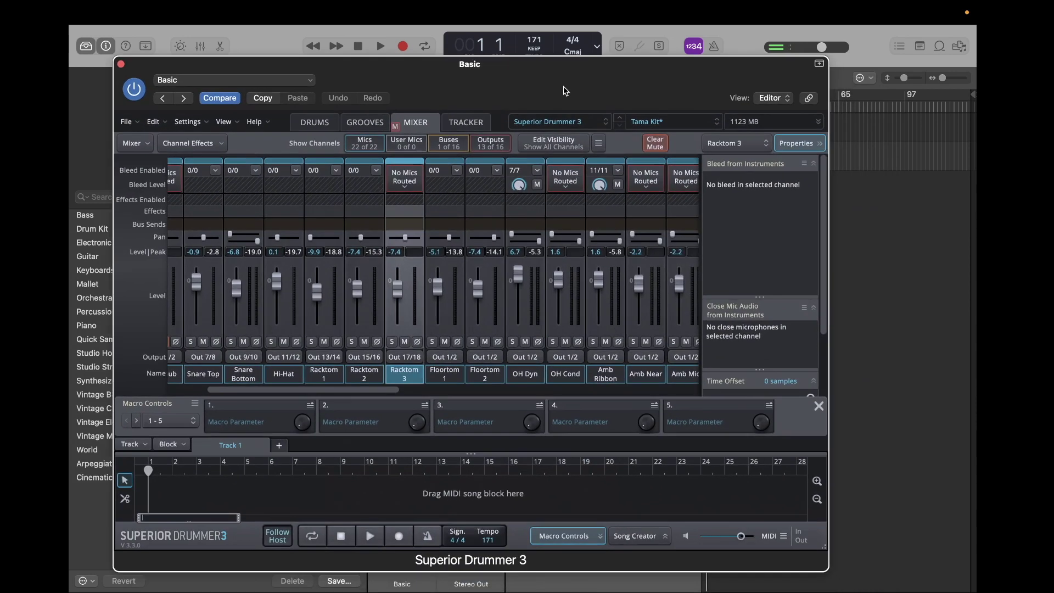
left_click(416, 357)
left_click(460, 34)
left_click(456, 358)
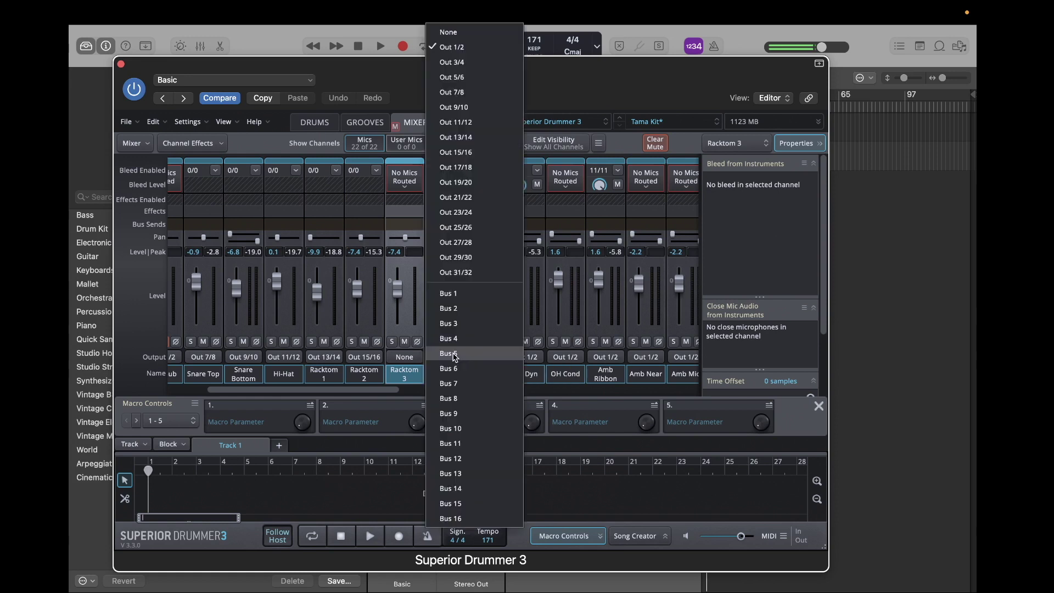
left_click(465, 167)
left_click(483, 357)
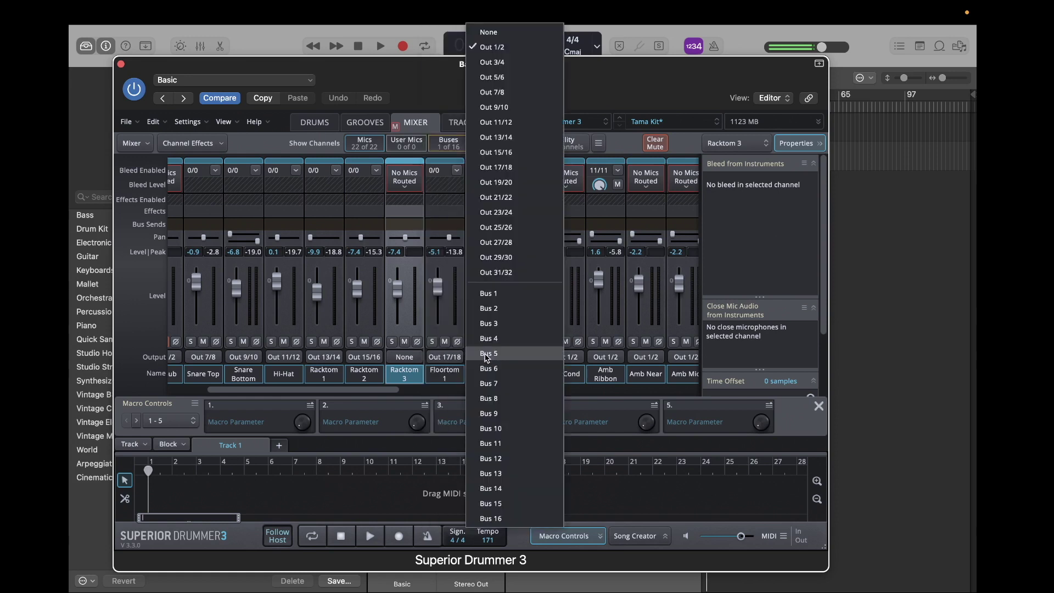
left_click(515, 182)
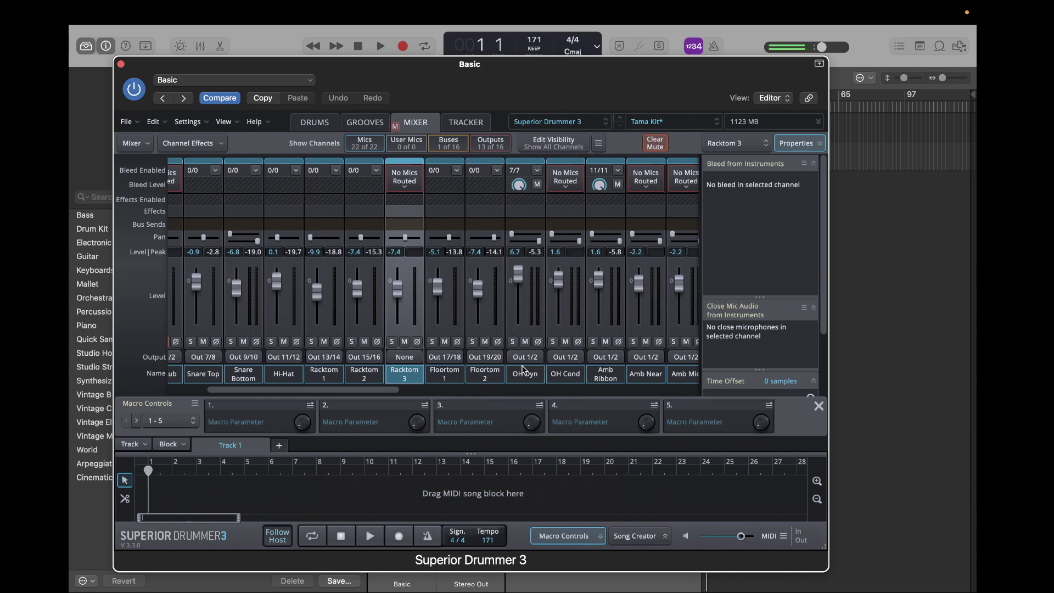
Route the OH Dyn channel to Out 21/22
scroll(523, 371, "right", 5)
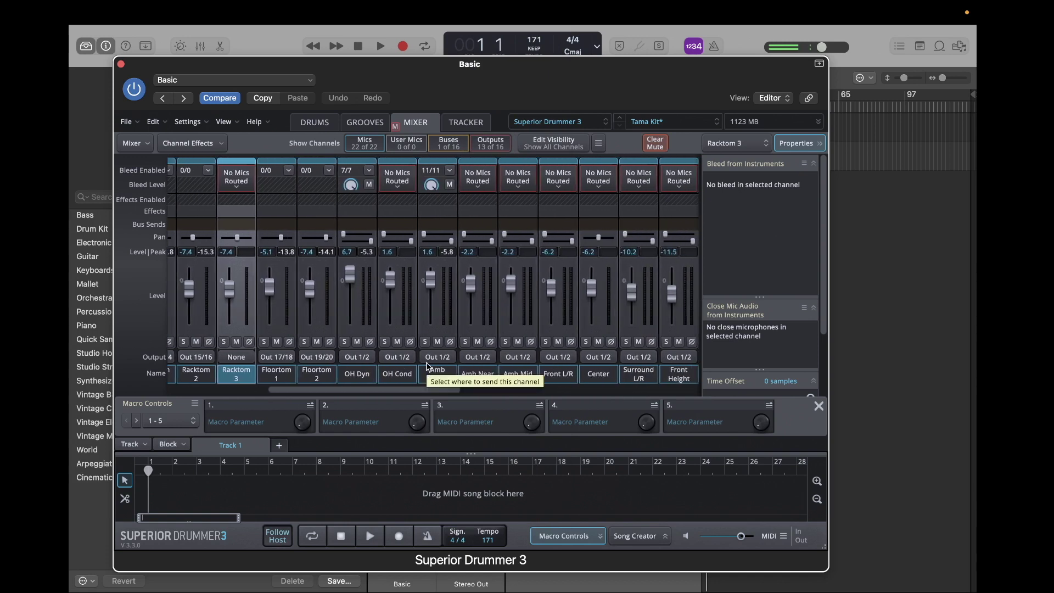
left_click(367, 372)
left_click(434, 375)
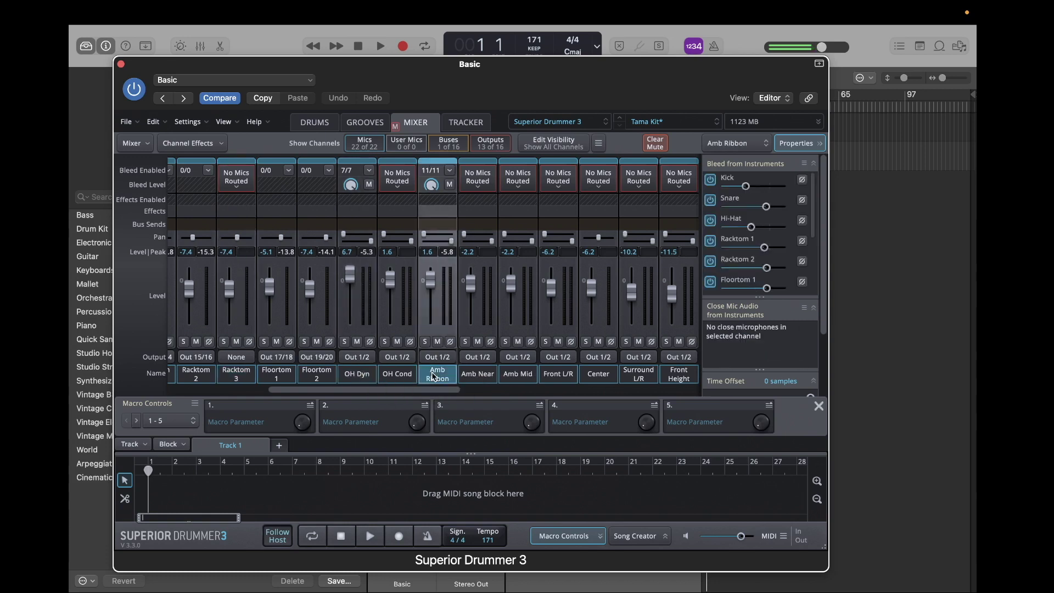
left_click(367, 371)
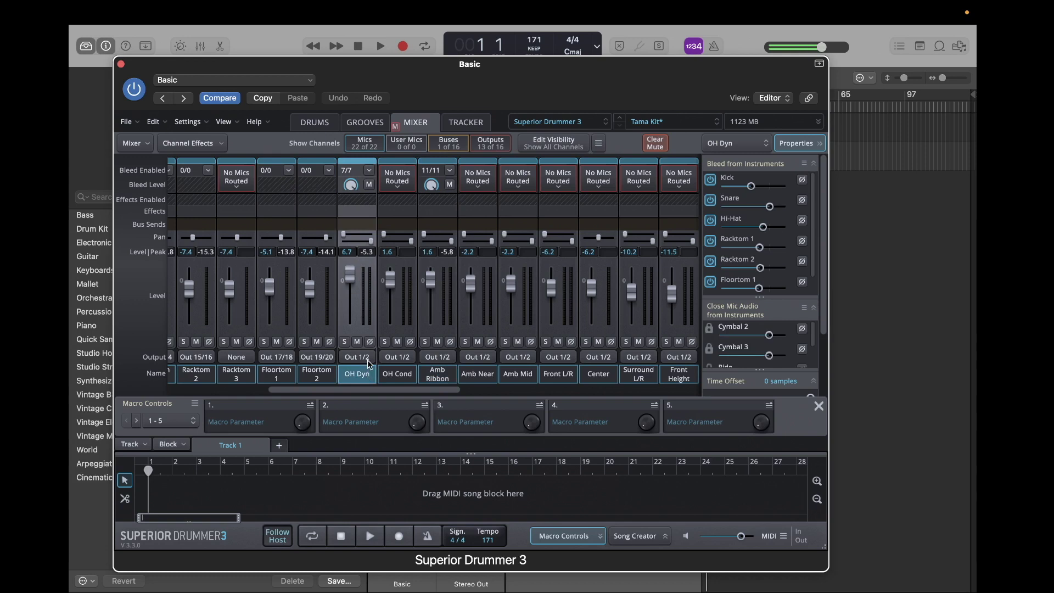
left_click(367, 358)
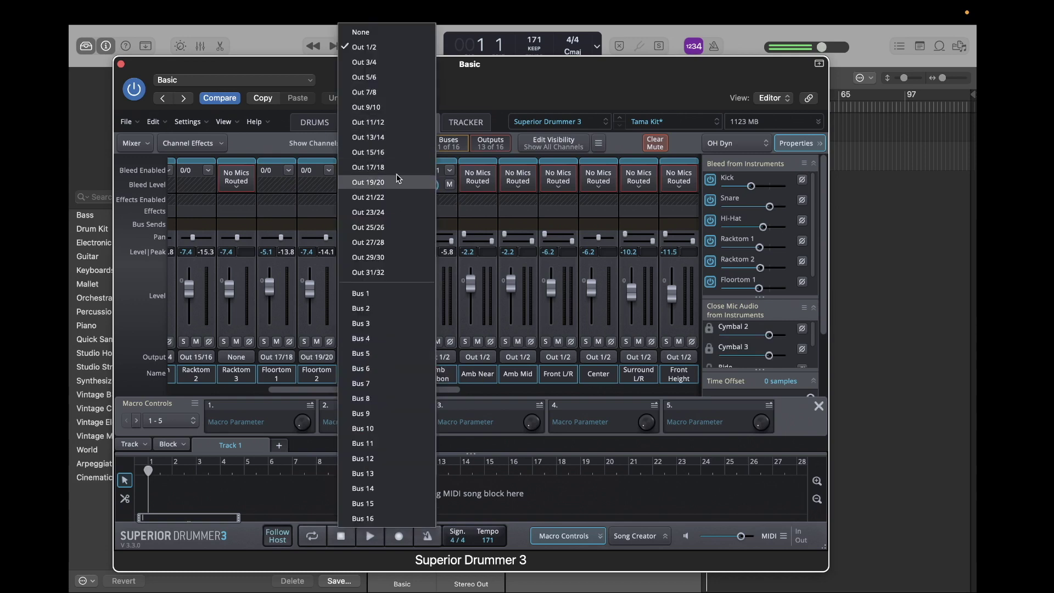
left_click(391, 198)
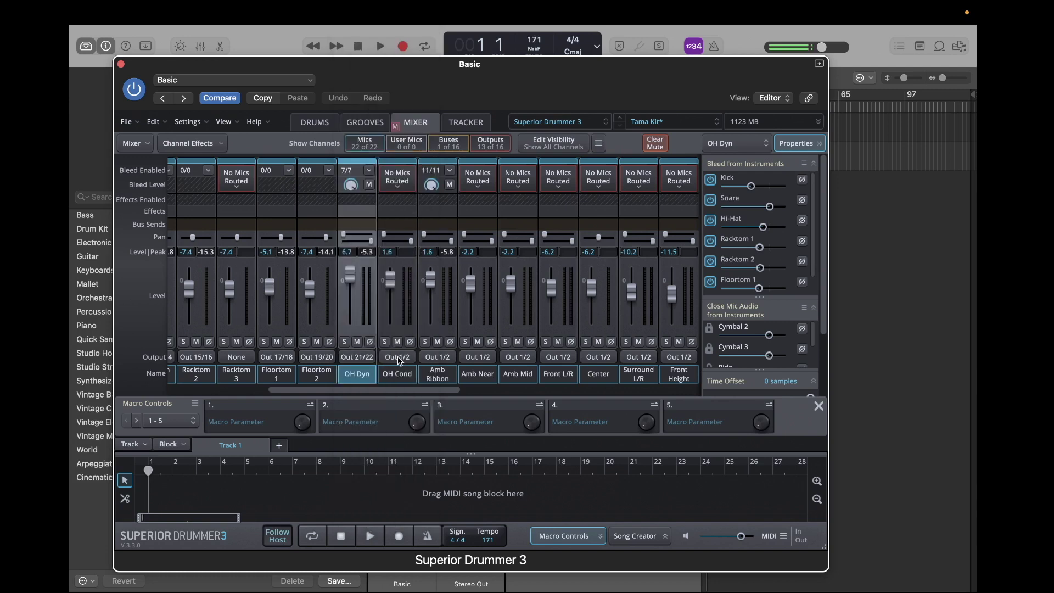
Route the Amb Ribbon channel to Out 23/24
left_click(444, 371)
left_click(445, 357)
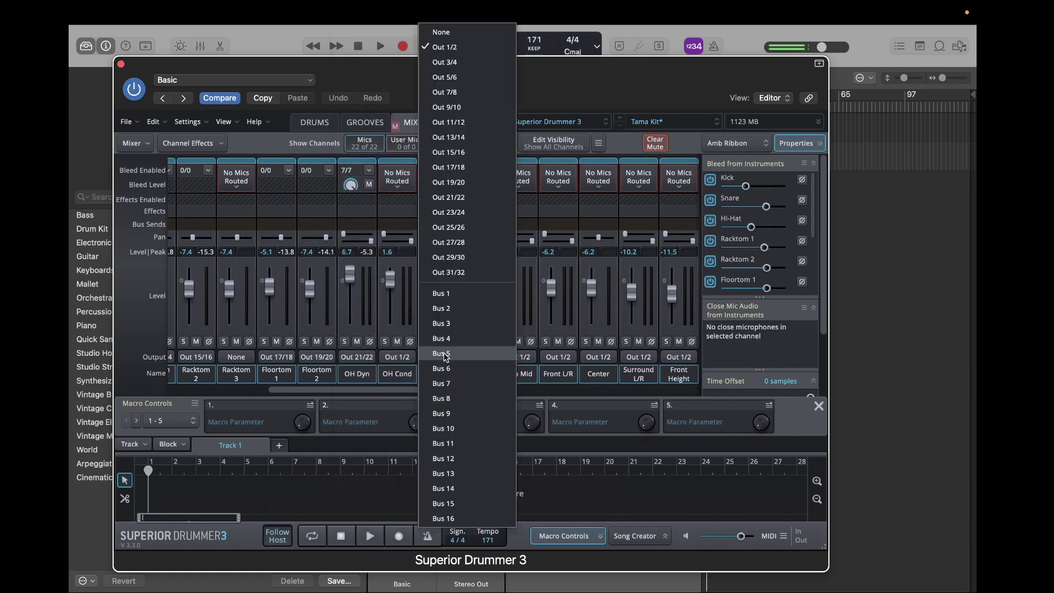
left_click(479, 213)
scroll(428, 362, "left", 10)
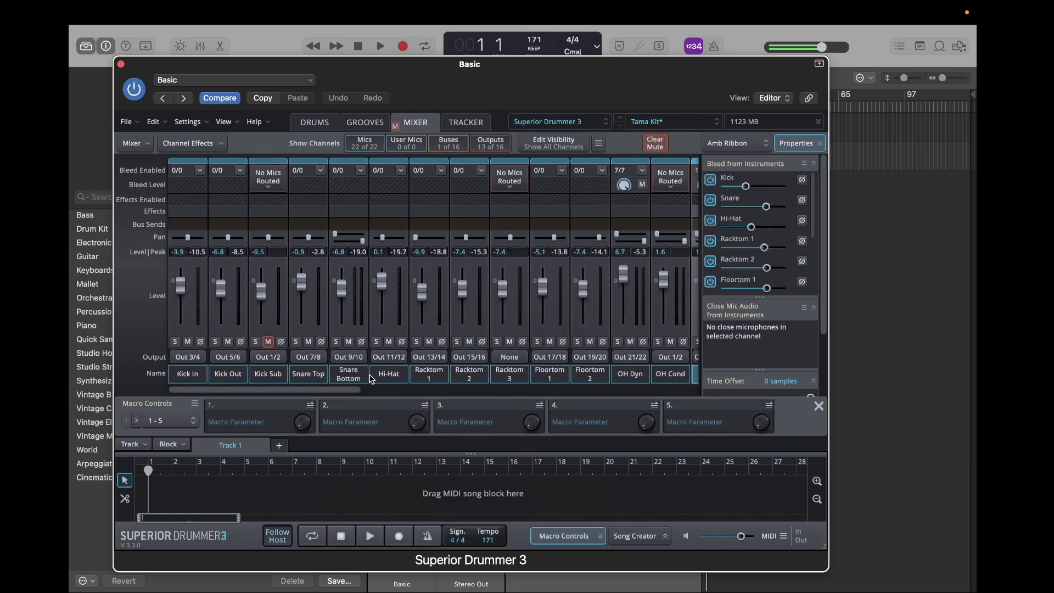
scroll(371, 379, "right", 5)
scroll(371, 379, "left", 5)
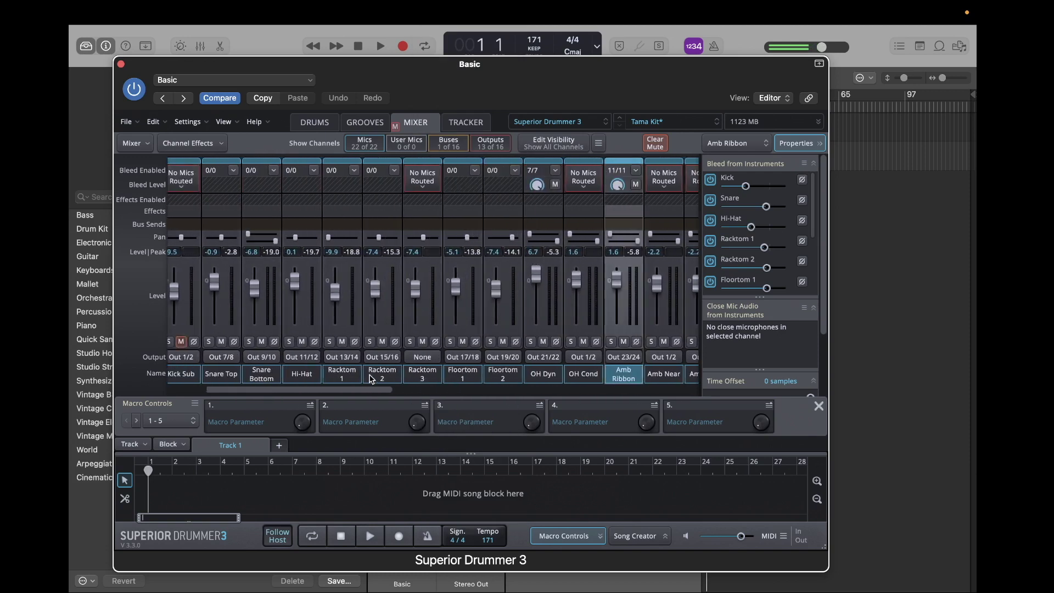
scroll(371, 379, "right", 10)
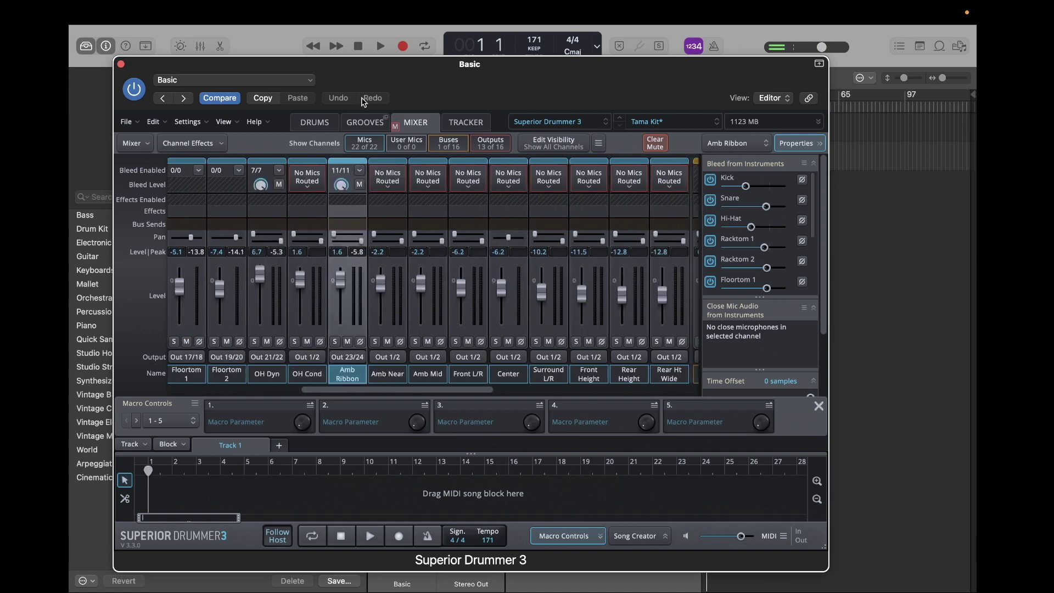
Move the plugin aside and lower the Cymbal 4 bleed to -10.6 dB
left_click_drag(378, 79, 490, 99)
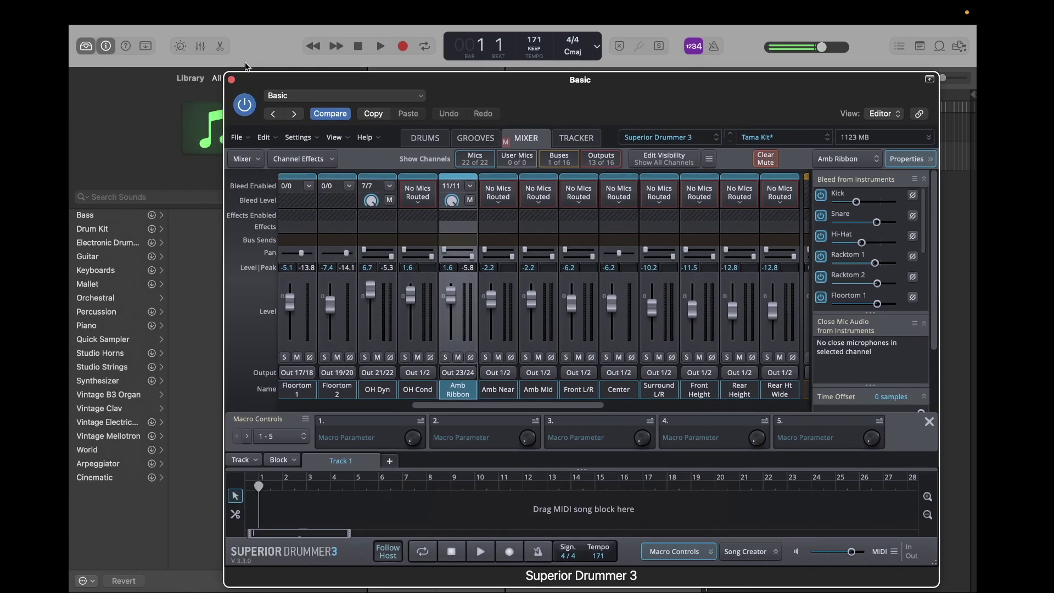
scroll(713, 308, "right", 10)
scroll(701, 323, "left", 10)
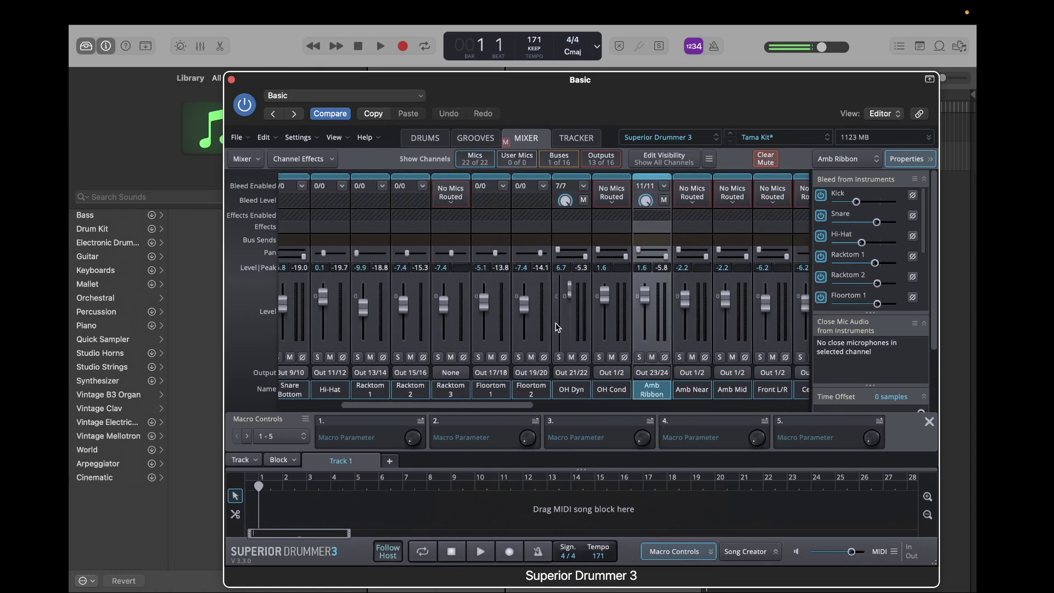
scroll(870, 252, "down", 3)
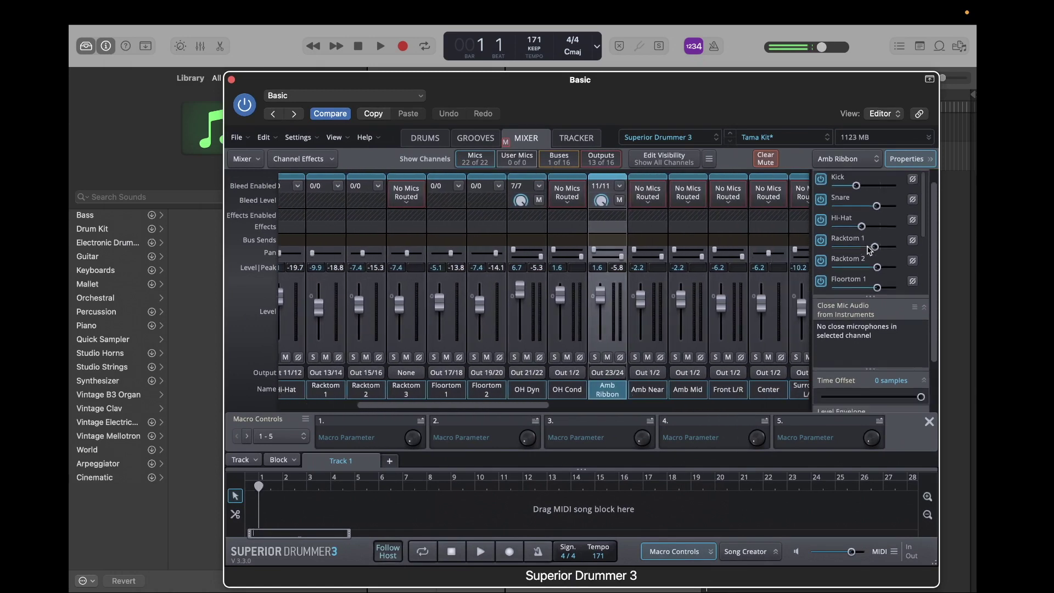
scroll(864, 331, "up", 3)
scroll(872, 255, "down", 5)
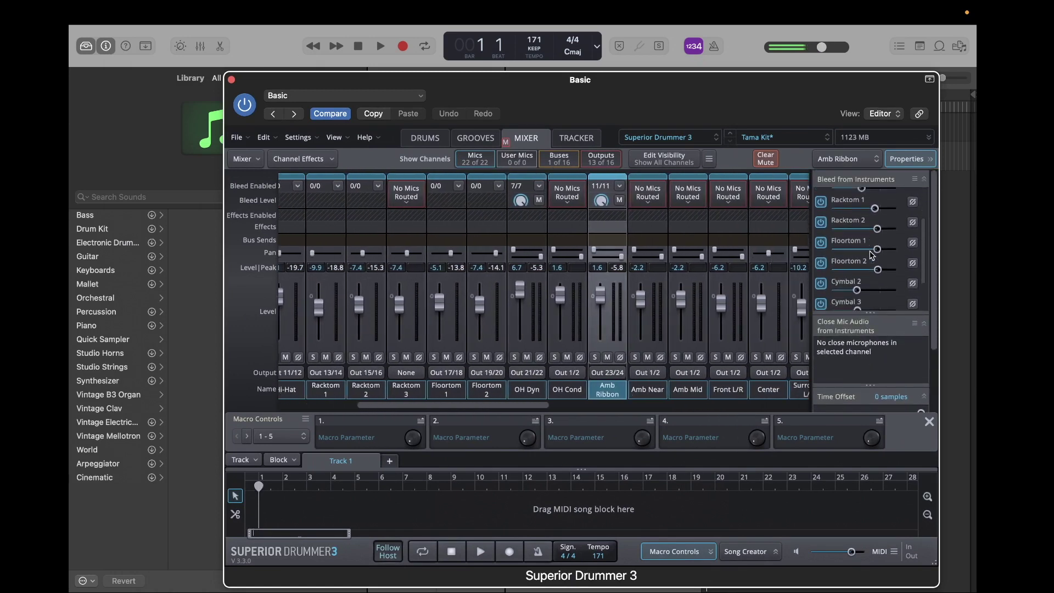
left_click_drag(883, 309, 865, 309)
Close and reopen Superior Drummer 3, then review the mixer channels' output routing
key("super+w")
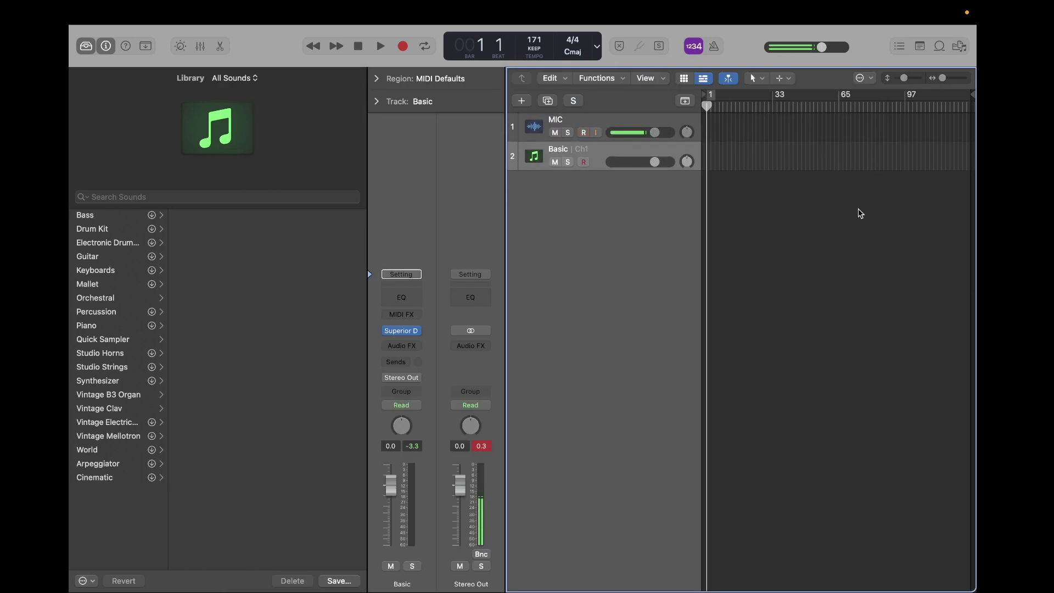
right_click(660, 278)
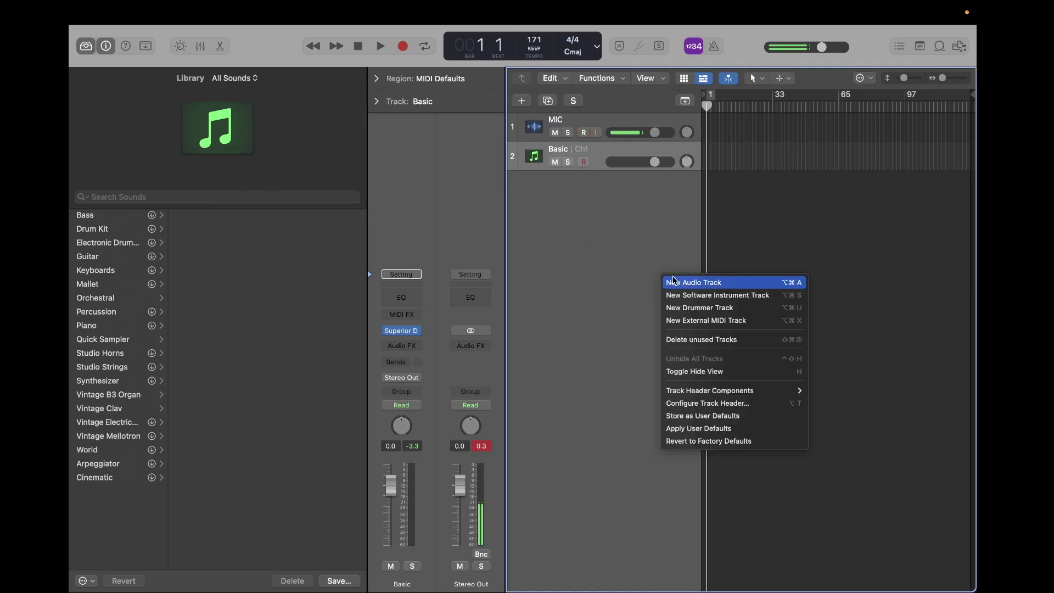
left_click(576, 273)
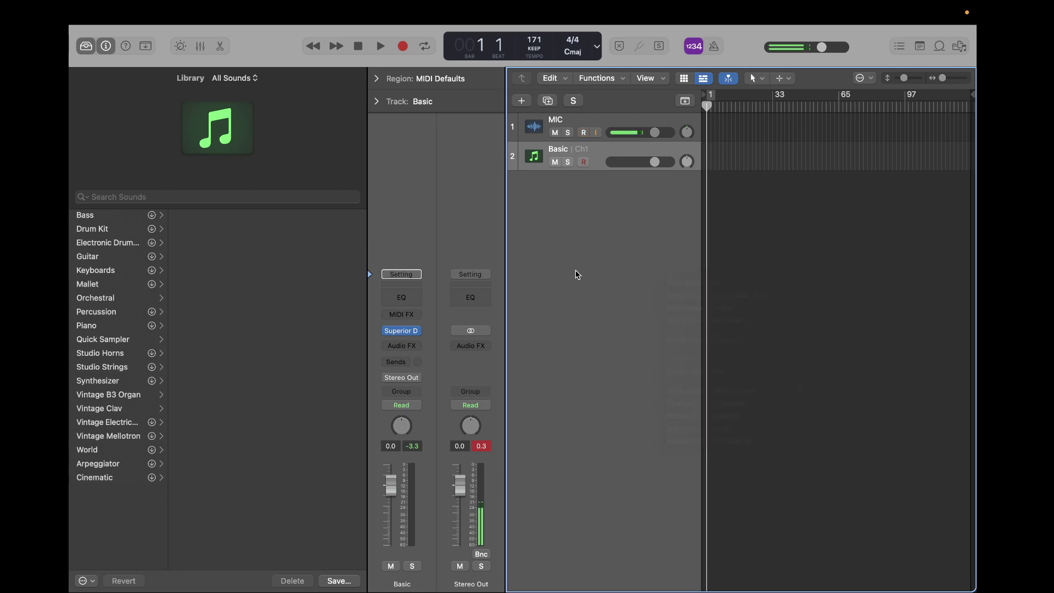
left_click(400, 330)
left_click_drag(443, 405, 316, 404)
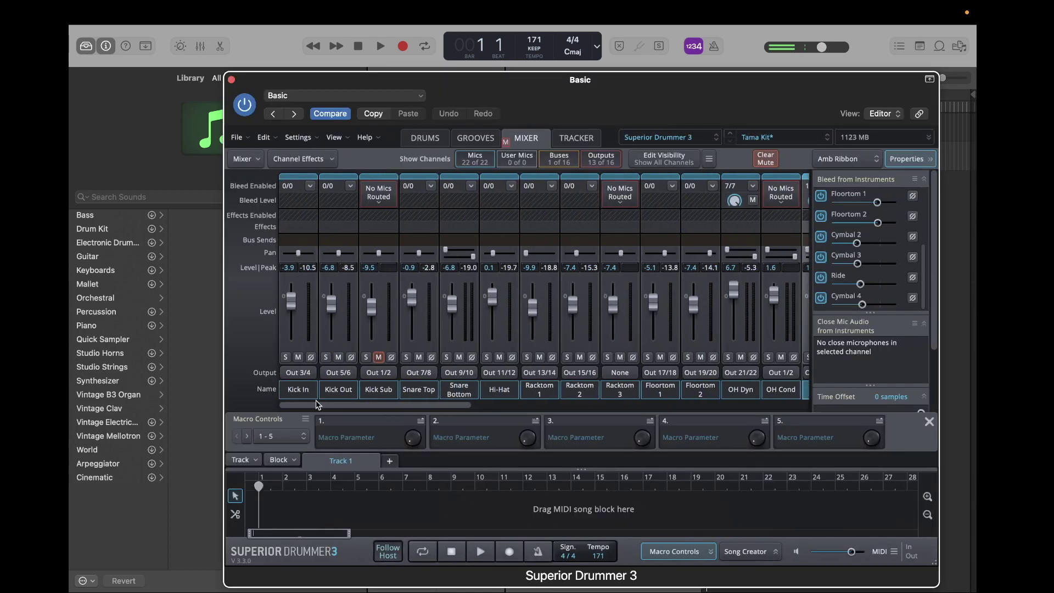
scroll(456, 391, "right", 3)
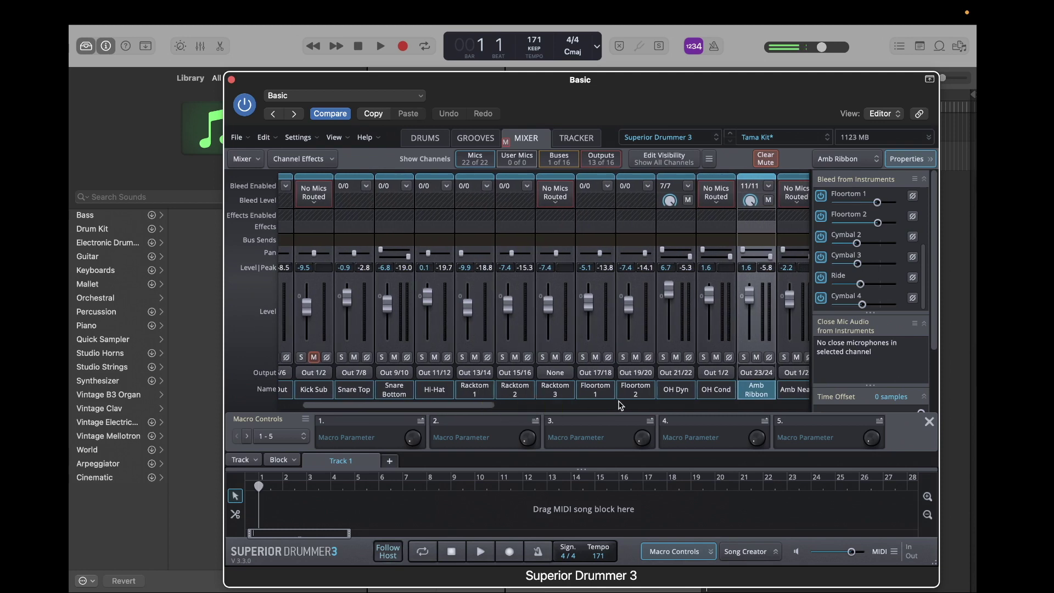
scroll(634, 391, "right", 10)
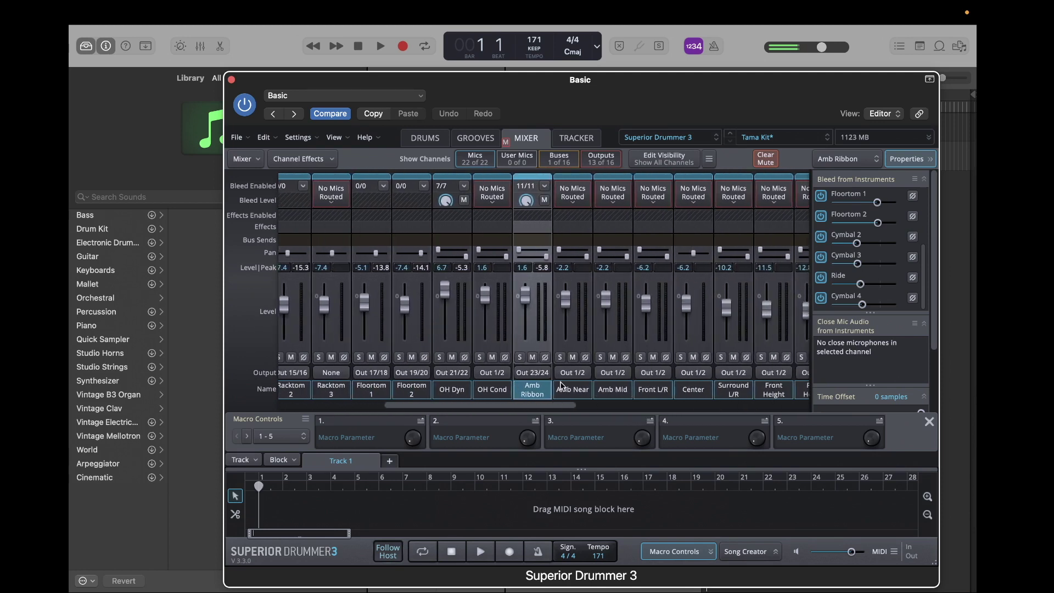
Close Superior Drummer and add 11 new audio tracks, Audio 1 to Audio 11
left_click(232, 80)
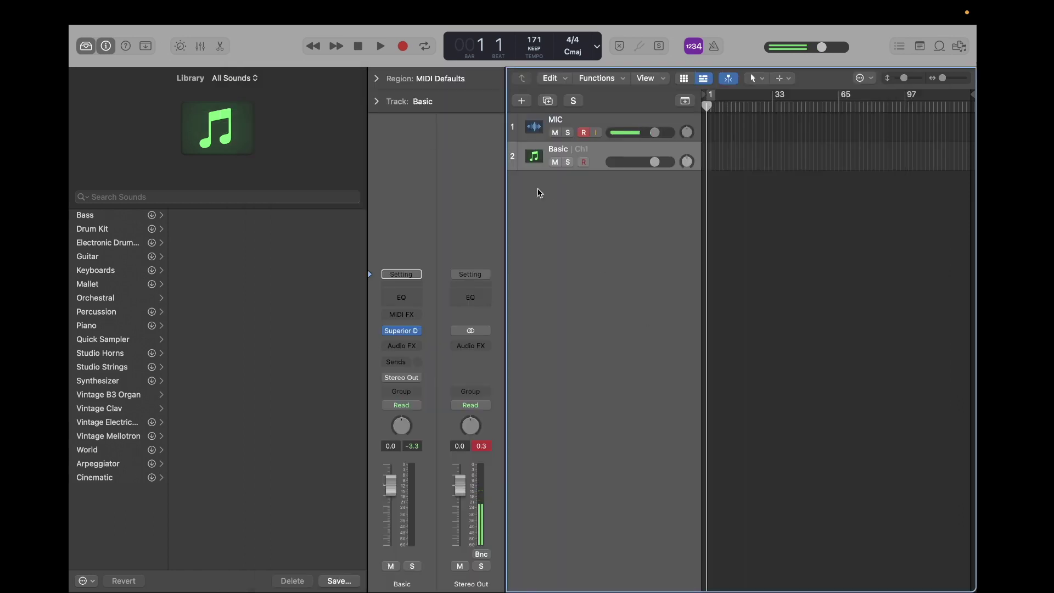
left_click(523, 101)
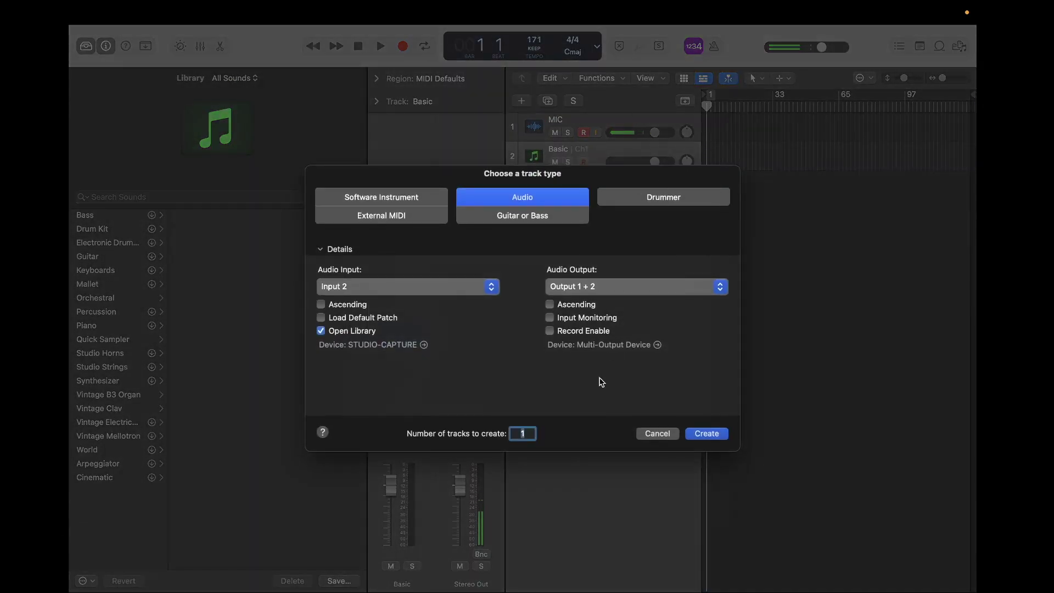
type("11")
key("Return")
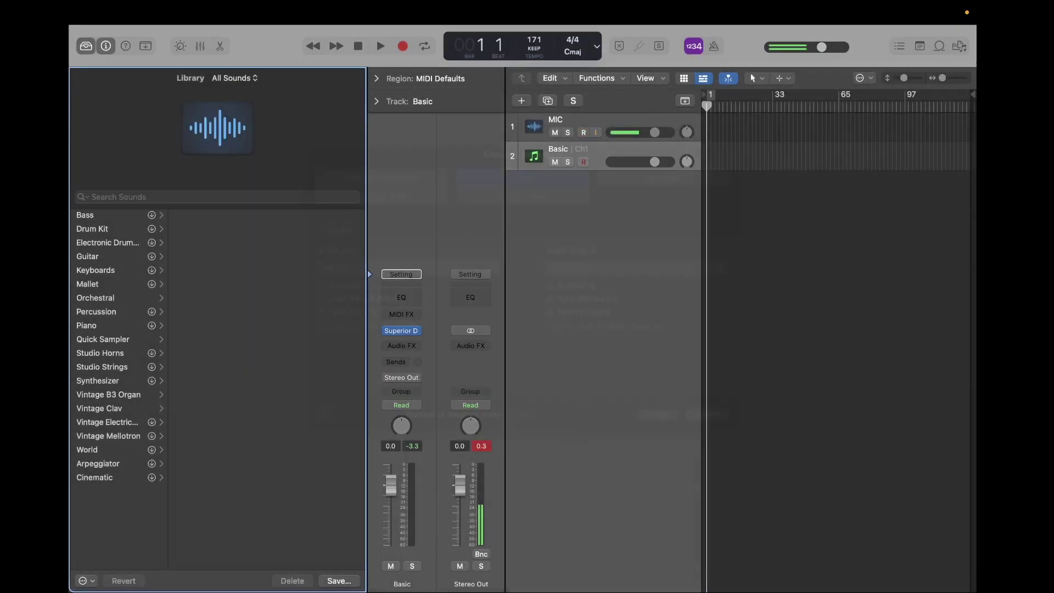
Select the Basic instrument track and show the Mixer
left_click(757, 377)
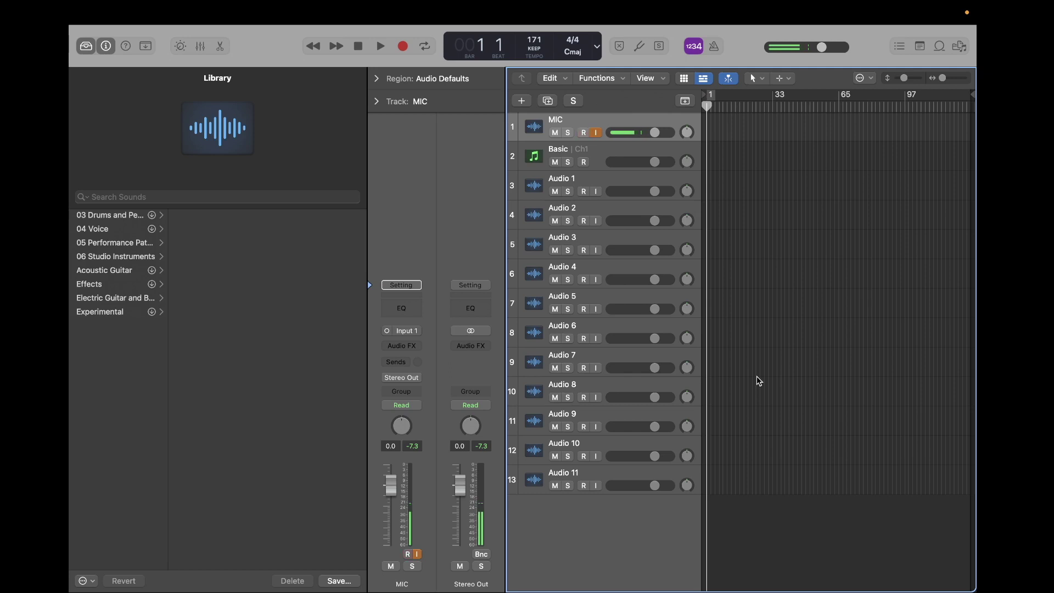
left_click(597, 149)
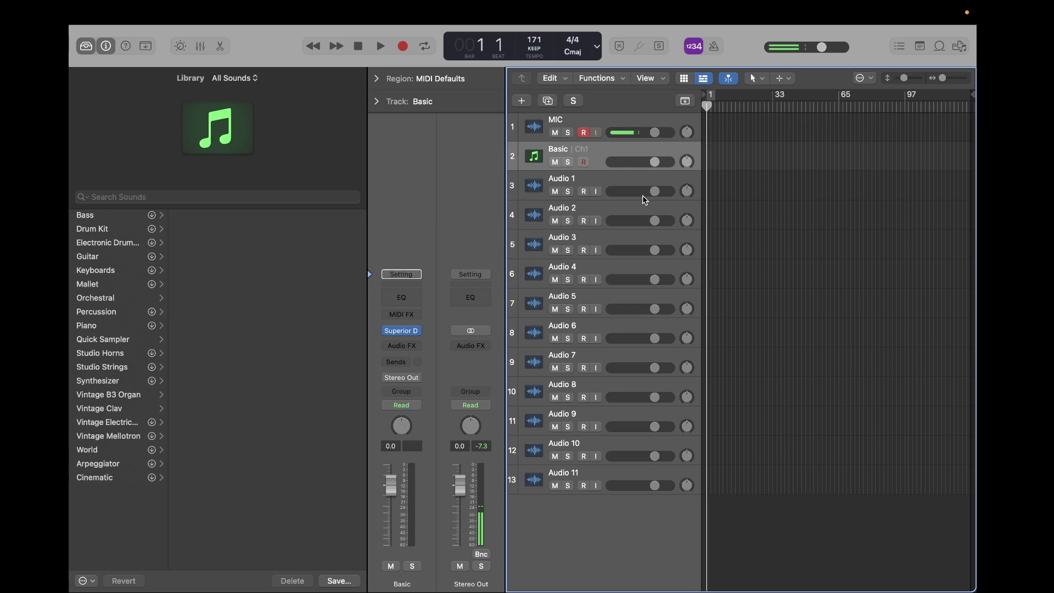
key("x")
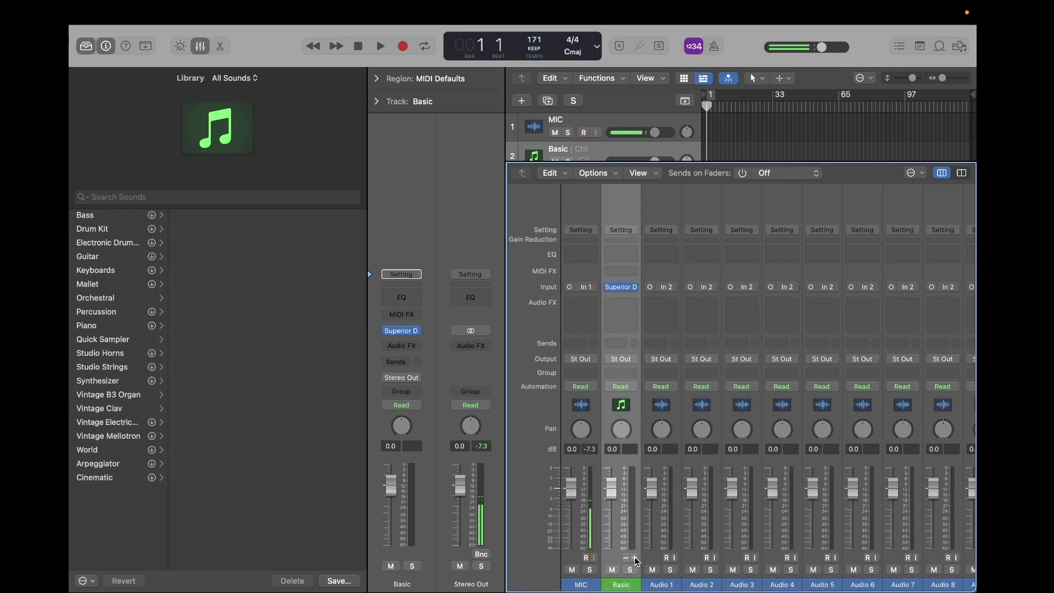
Add four multi-output aux channels for Superior Drummer outputs 3-4 through 9-10
left_click(635, 557)
left_click(635, 557)
left_click(635, 557)
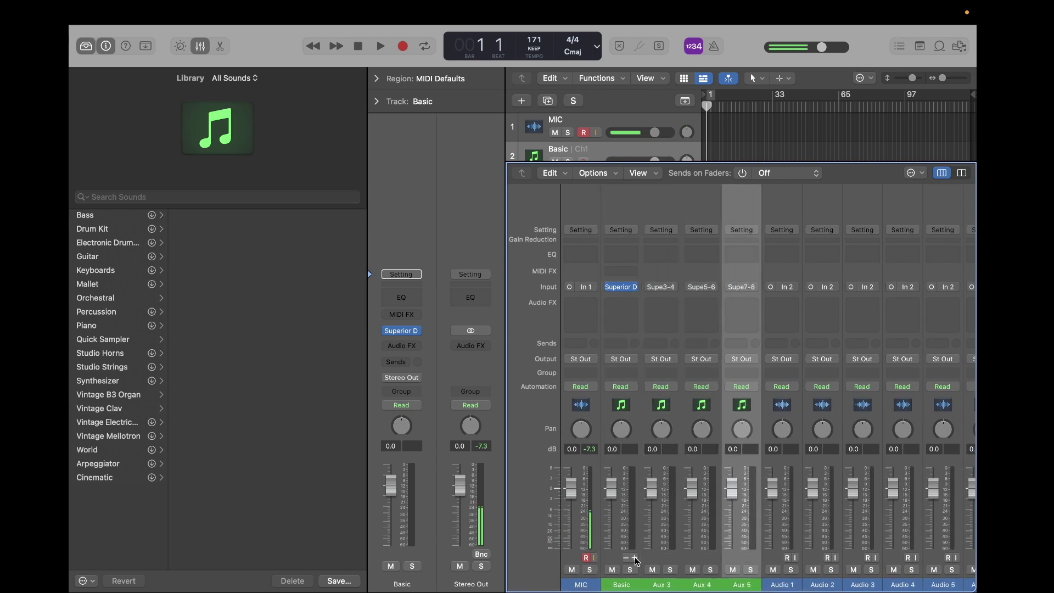
left_click(635, 557)
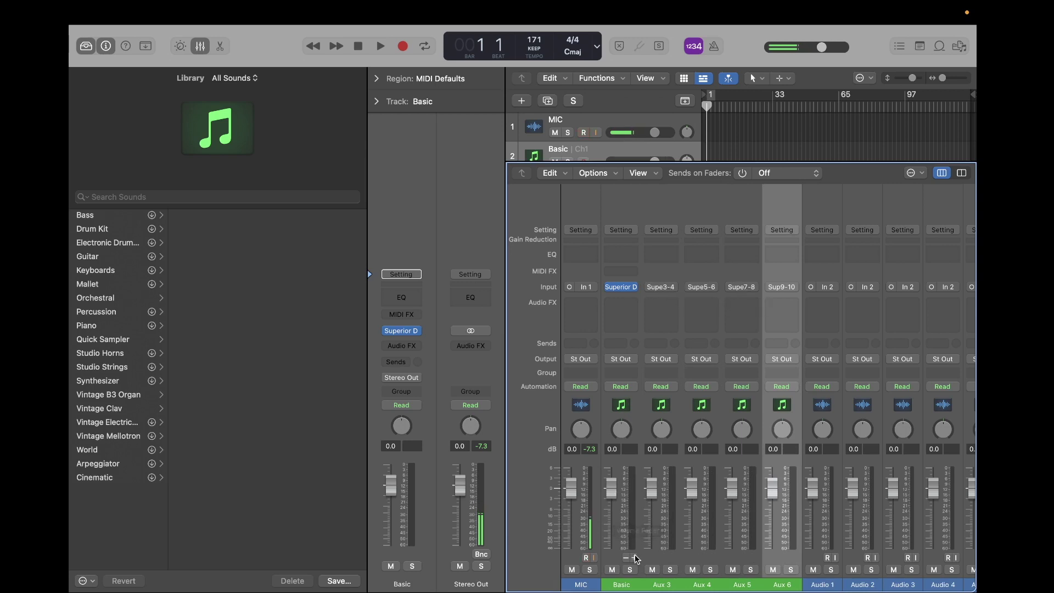
Reopen Superior Drummer 3 to check its output assignments, then close it
mouse_move(401, 332)
left_click(402, 332)
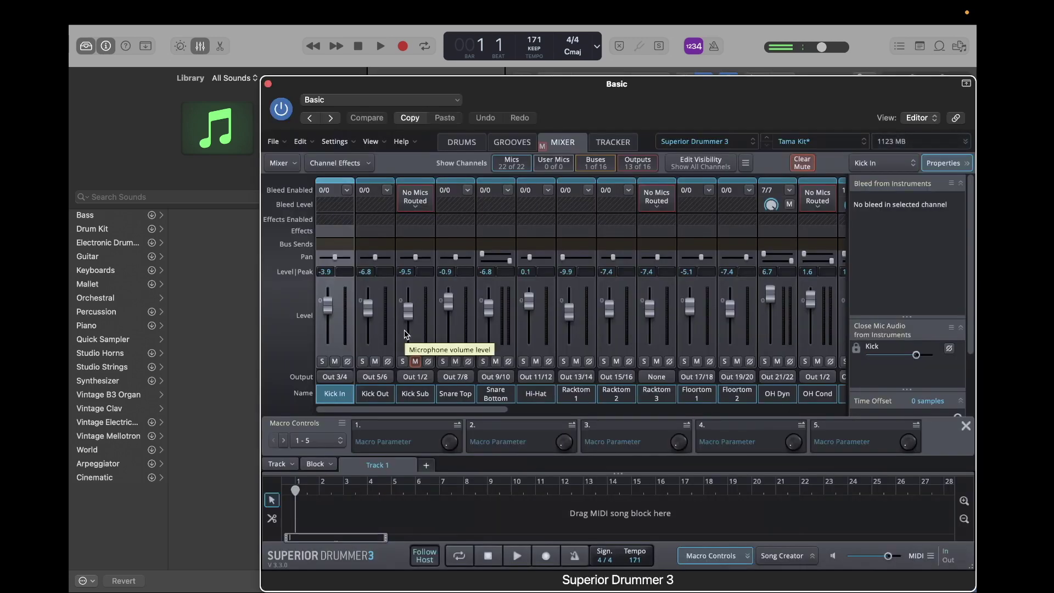
scroll(406, 329, "right", 3)
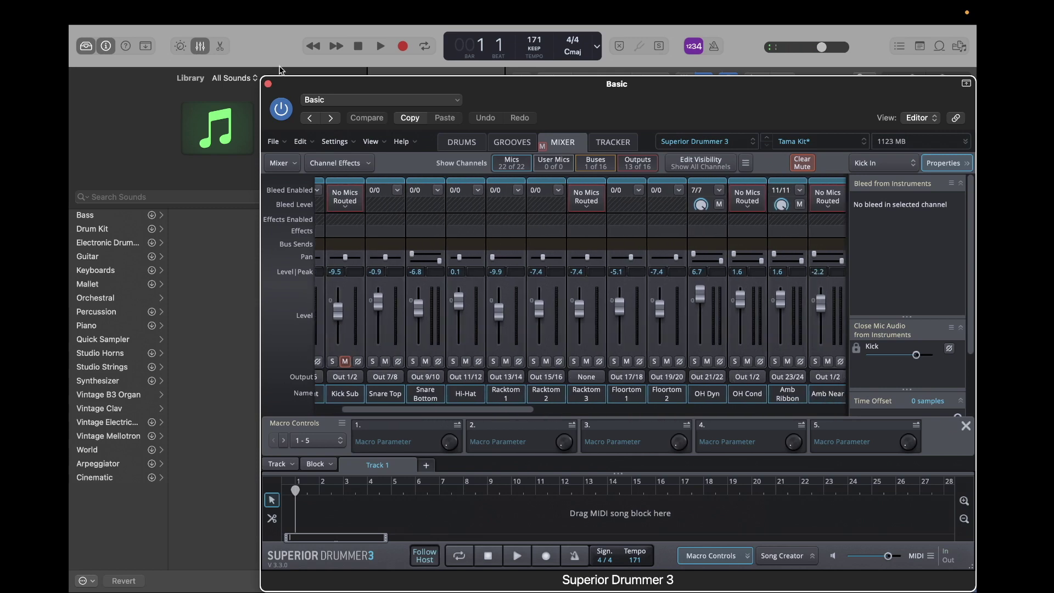
left_click(268, 84)
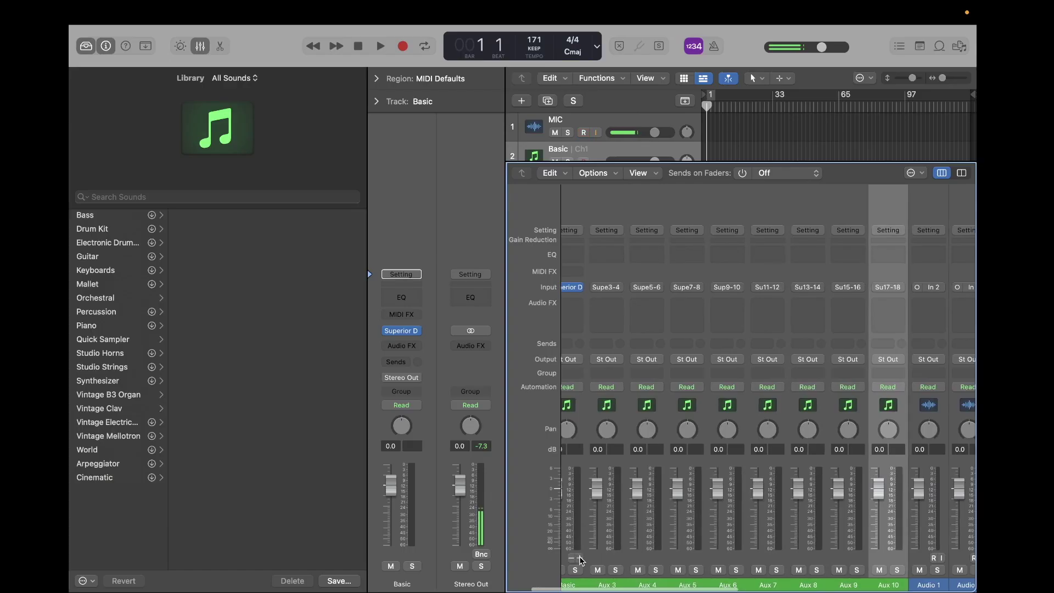
Add the remaining aux channels up to Aux 13 for outputs through 23-24
left_click(581, 558)
left_click(581, 558)
left_click(581, 558)
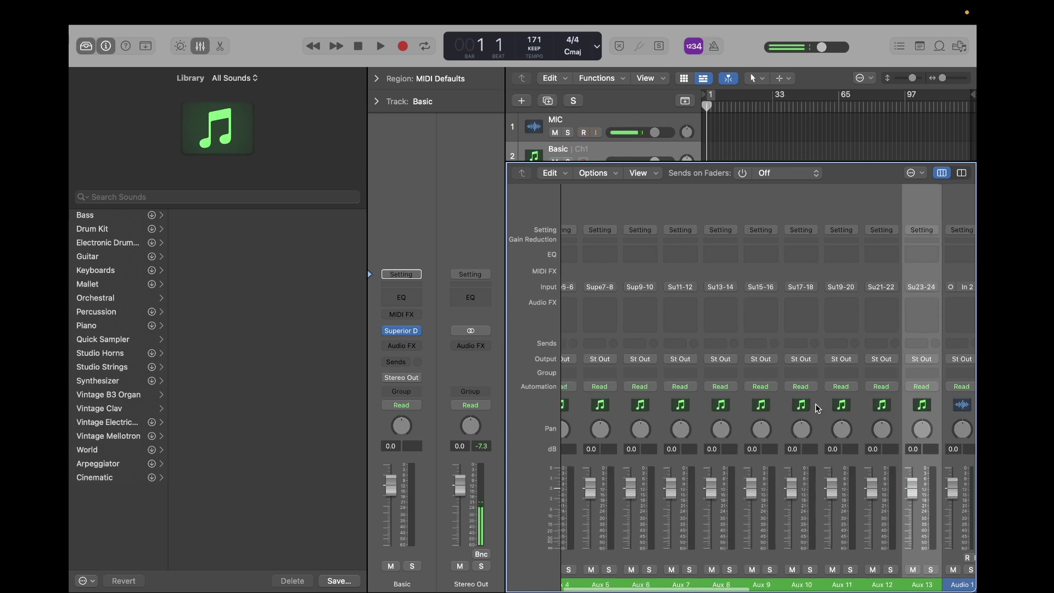
left_click(718, 145)
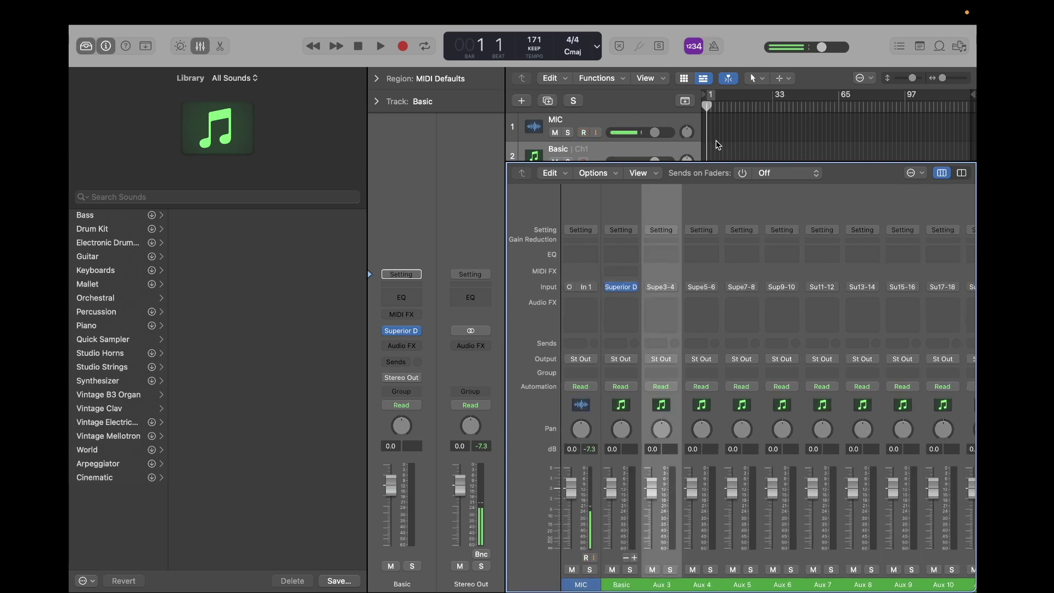
Name Aux 3 onward Kick In, Kick Out, Snare Top, Snare Bottom and Hi-Hat
double_click(663, 583)
type("Kick In")
key("Tab")
type("Kick Out")
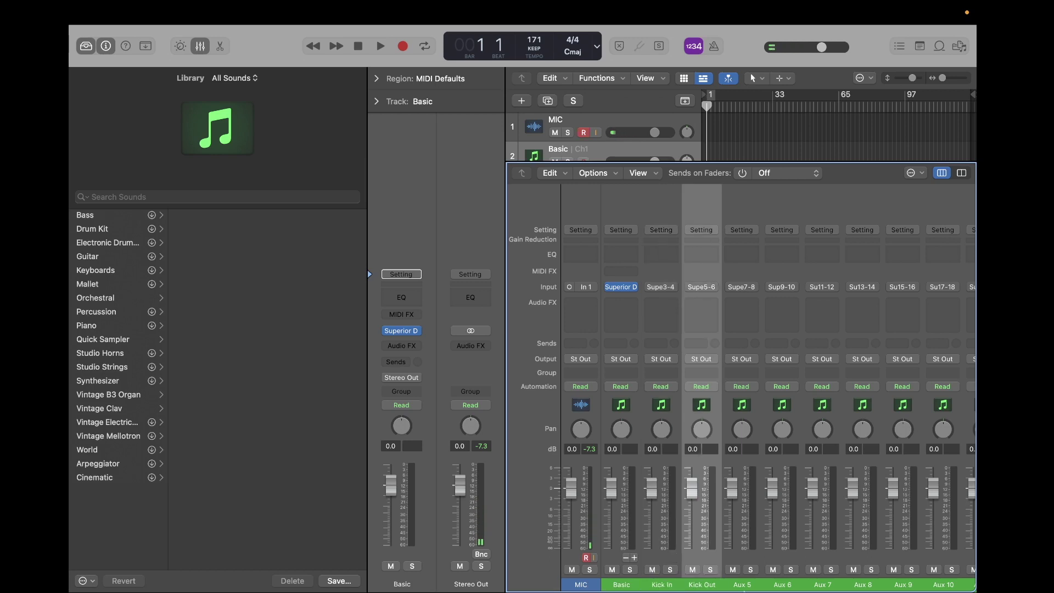
key("Tab")
type("Snare Top")
key("Tab")
type("Snare B")
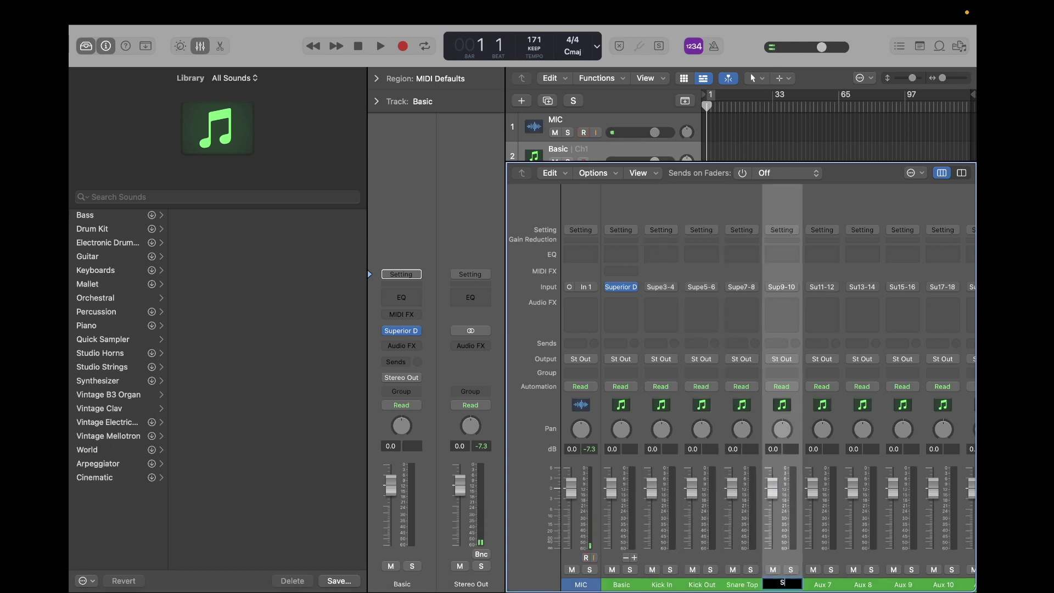
type("ottom")
key("Tab")
type("Hi")
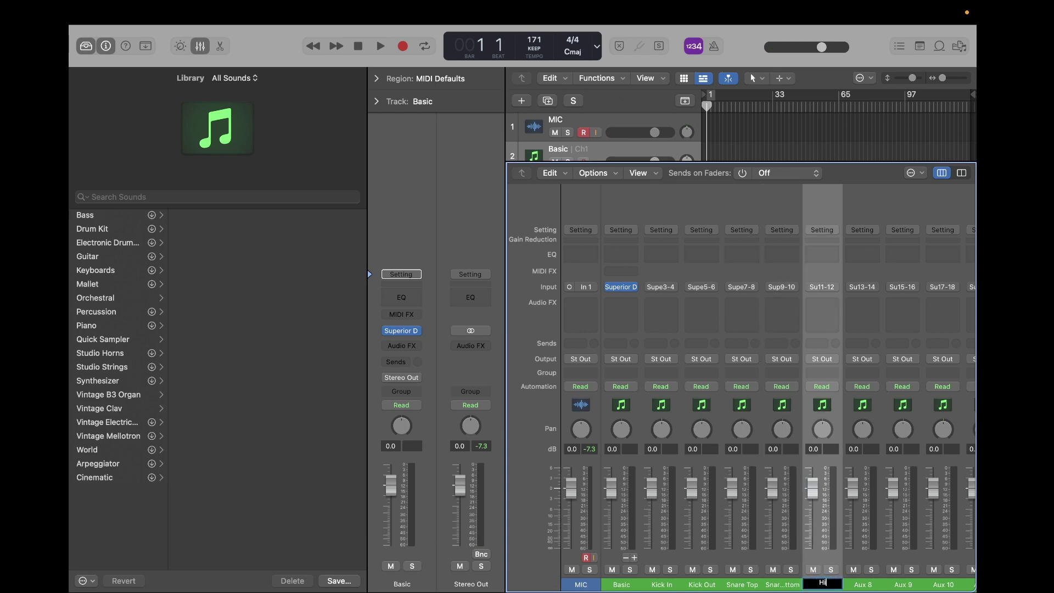
type("-Hat")
key("Tab")
Name the remaining aux channels RT 1, RT 2, FT 1, FT 2, OH and ROOM
type("Tom")
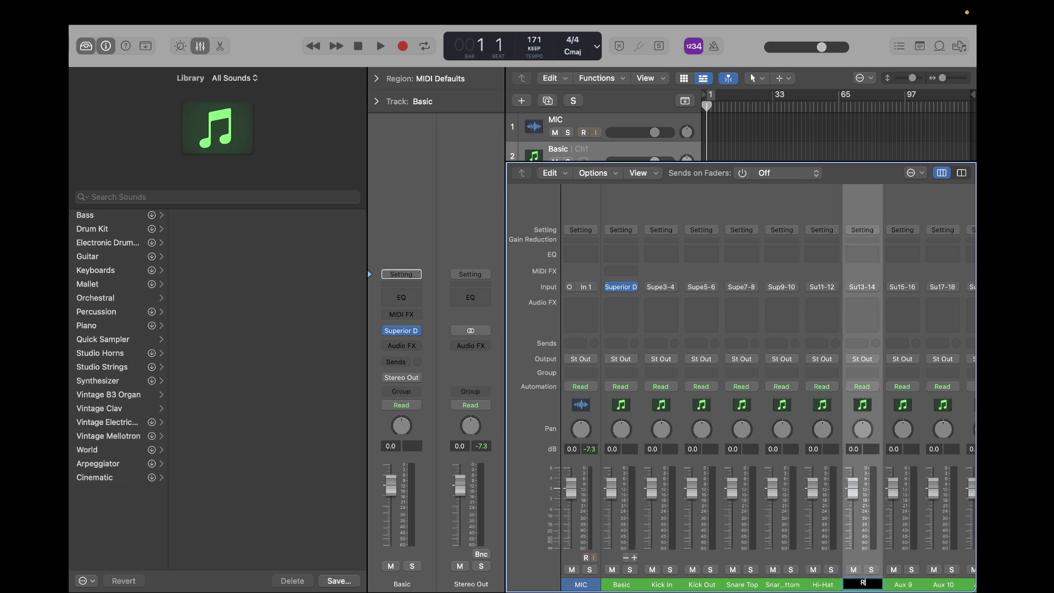
type("T 1")
key("Tab")
type("RT 2")
key("Tab")
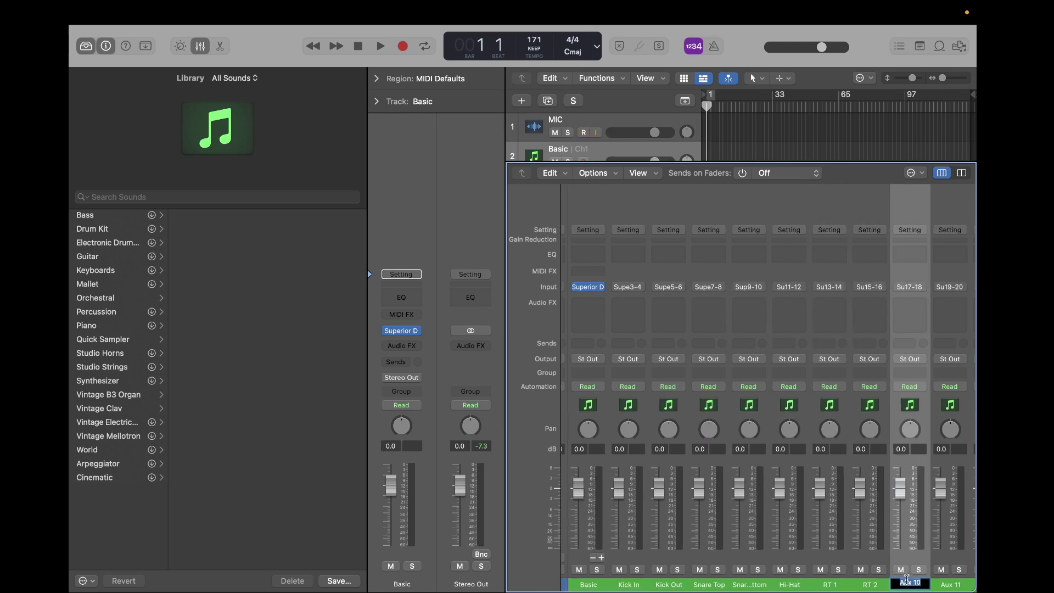
type("FT 1")
key("Tab")
type("FT 2")
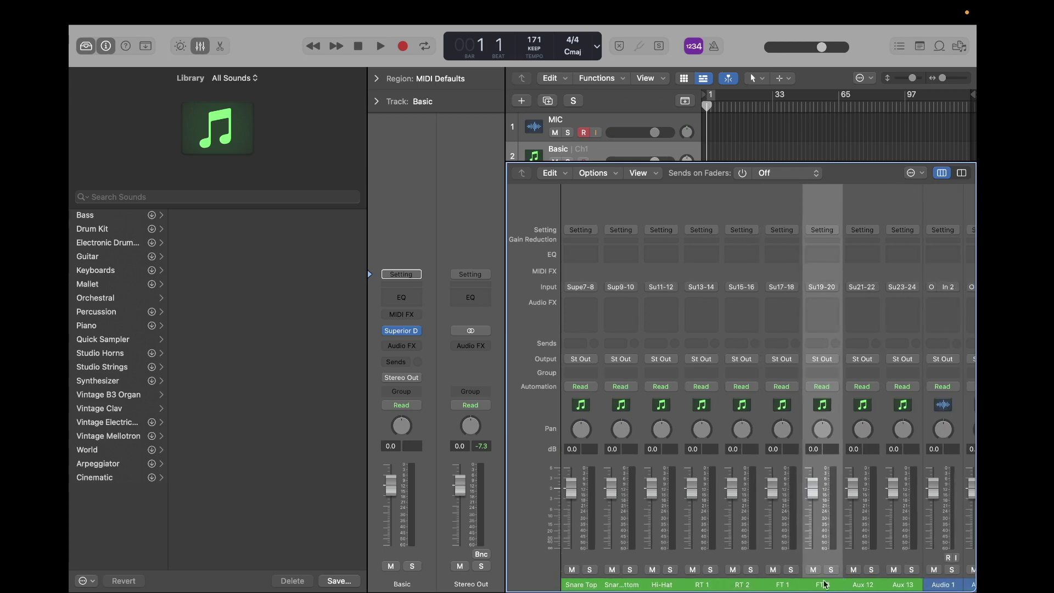
key("Tab")
type("OH")
key("Tab")
type("ROOM")
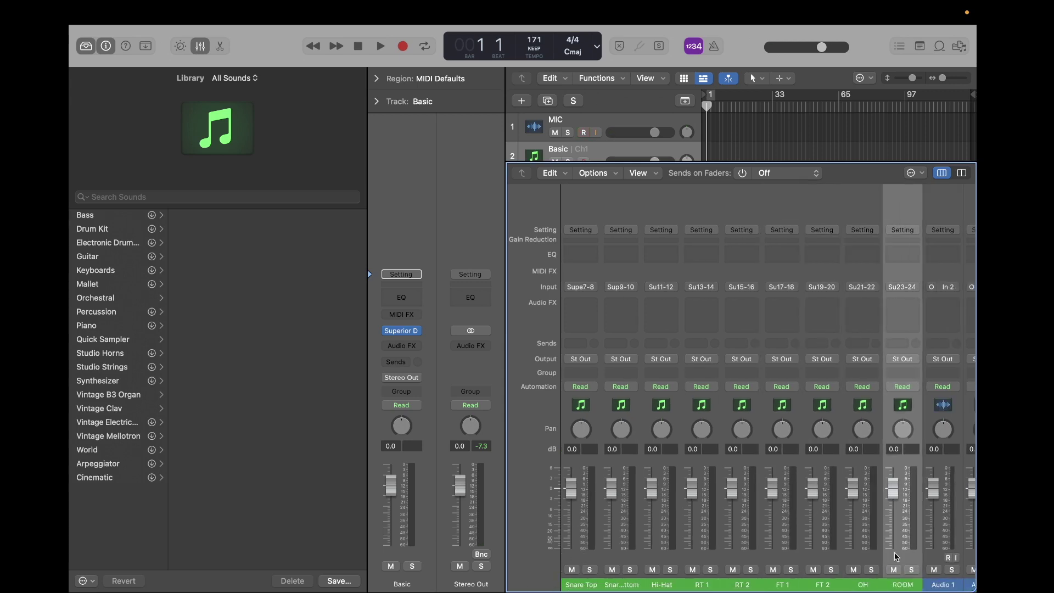
scroll(896, 557, "left", 10)
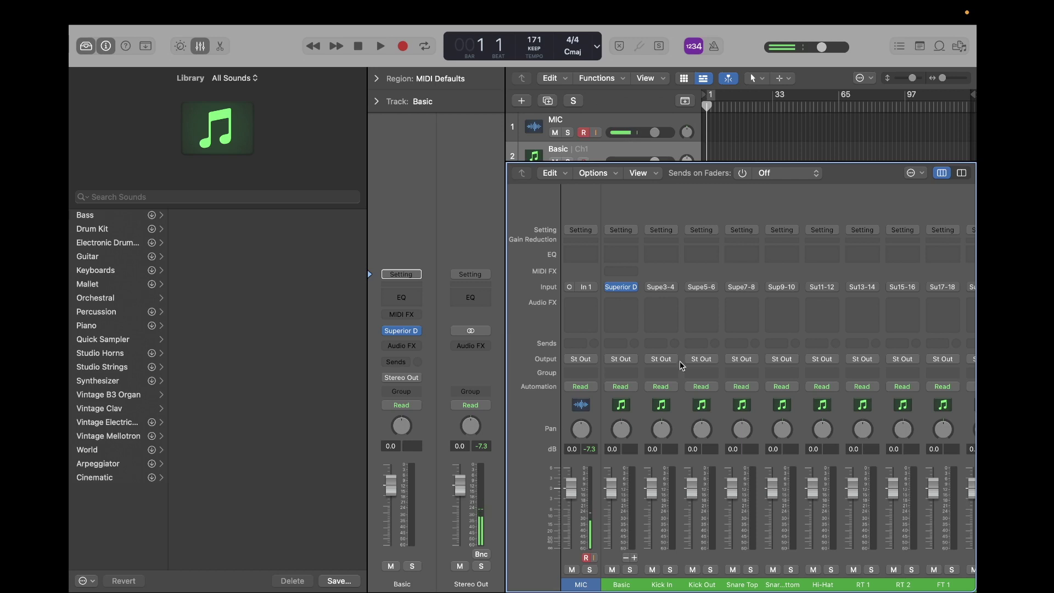
Route the Kick In channel output to Bus 6 and Kick Out to Bus 7
left_click(661, 587)
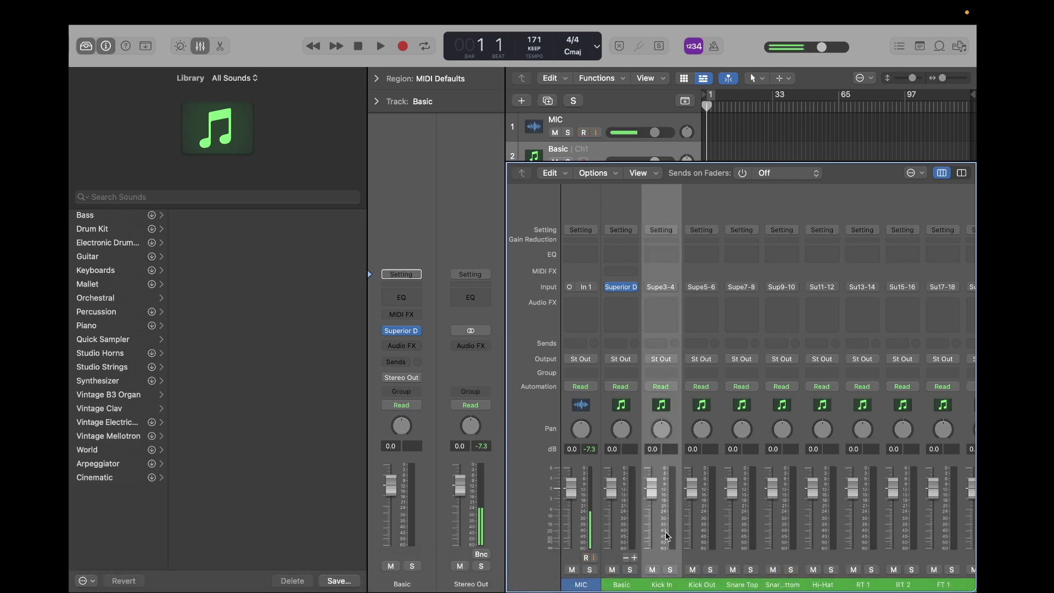
left_click(661, 360)
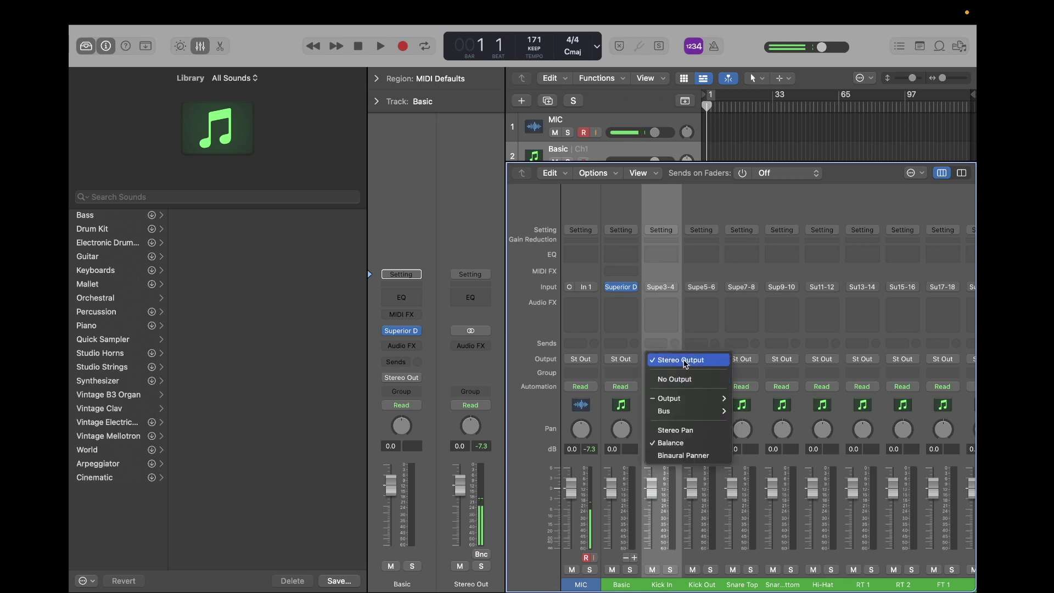
mouse_move(692, 410)
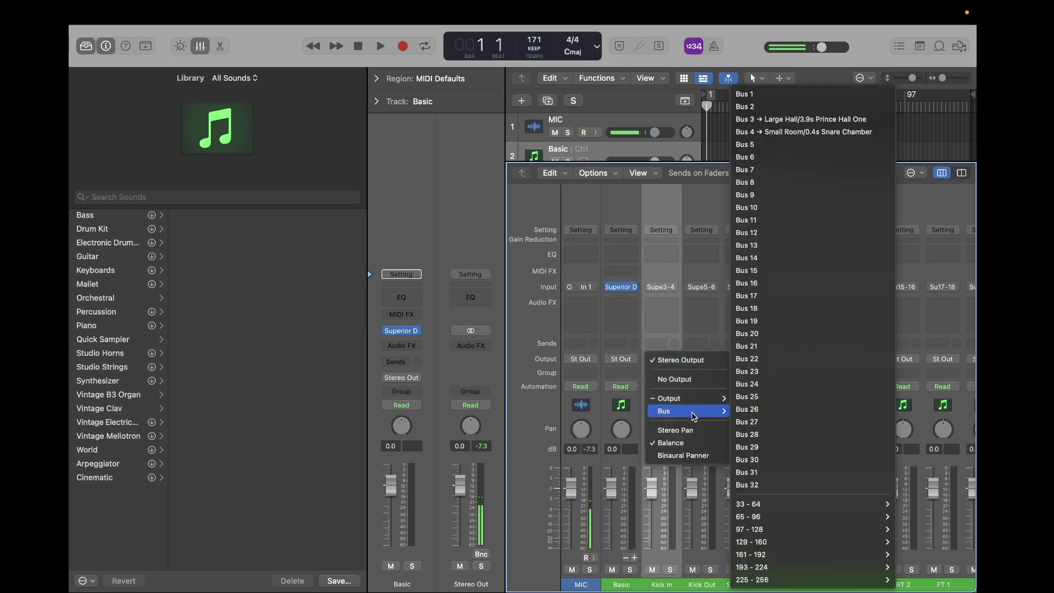
left_click(765, 159)
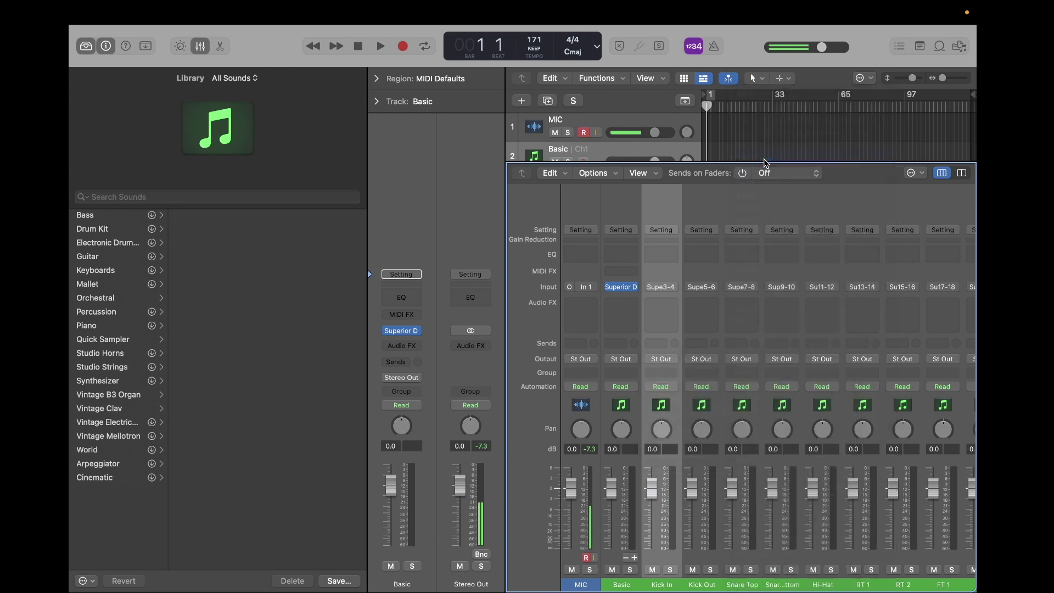
left_click(706, 360)
mouse_move(714, 411)
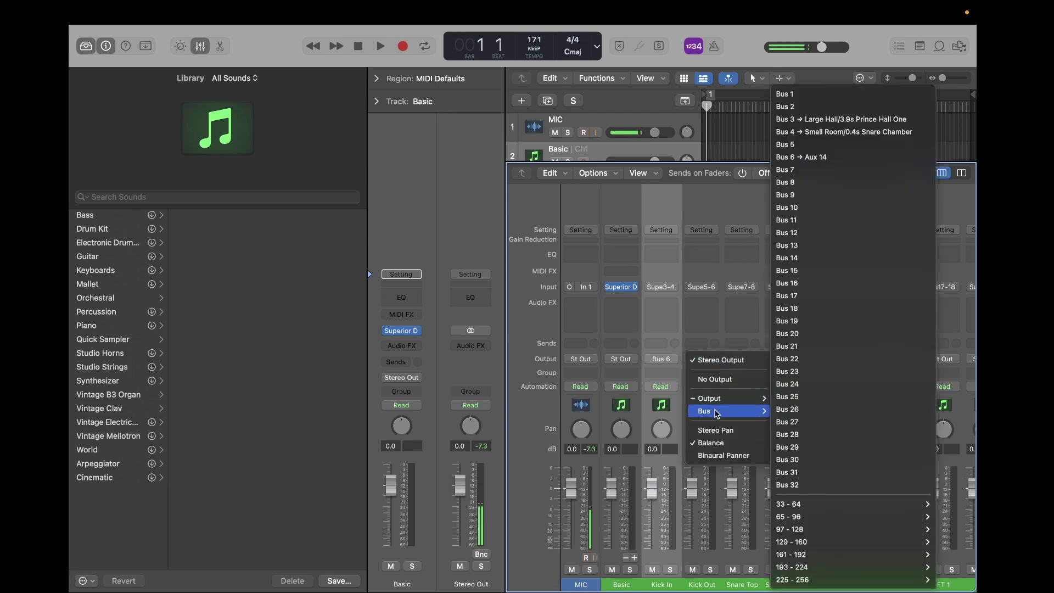
left_click(860, 171)
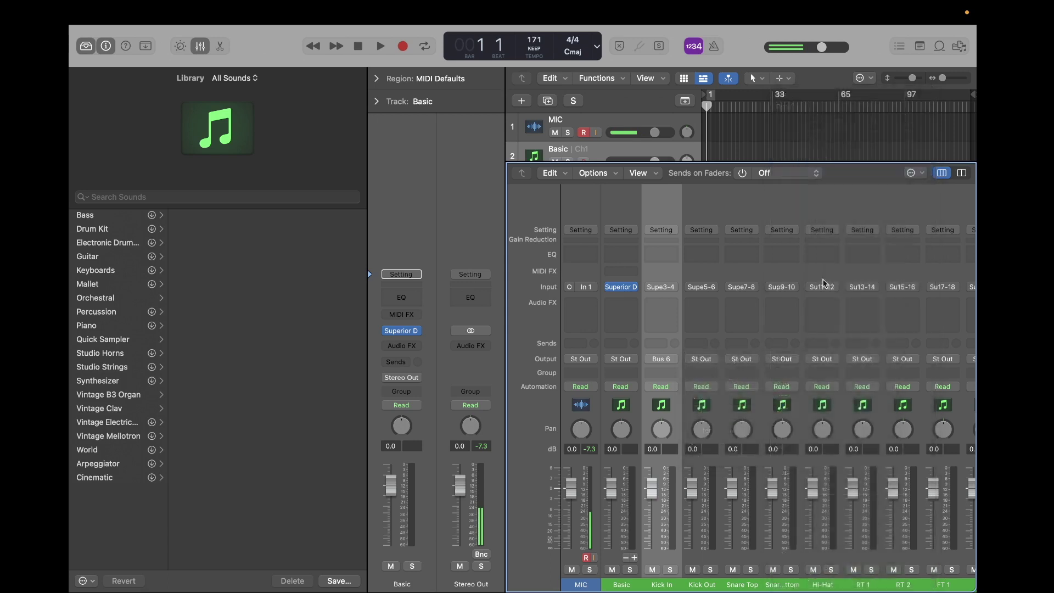
left_click(741, 359)
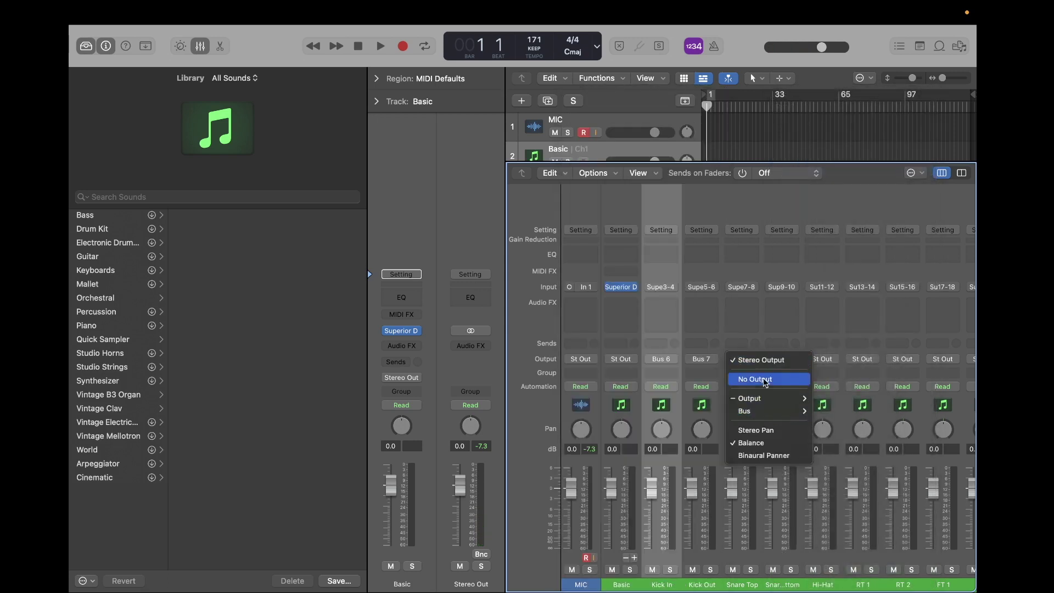
Send Snare Top to Bus 8, Snare Bottom to Bus 9 and Hi-Hat to Bus 10
mouse_move(768, 411)
left_click(637, 196)
left_click(741, 359)
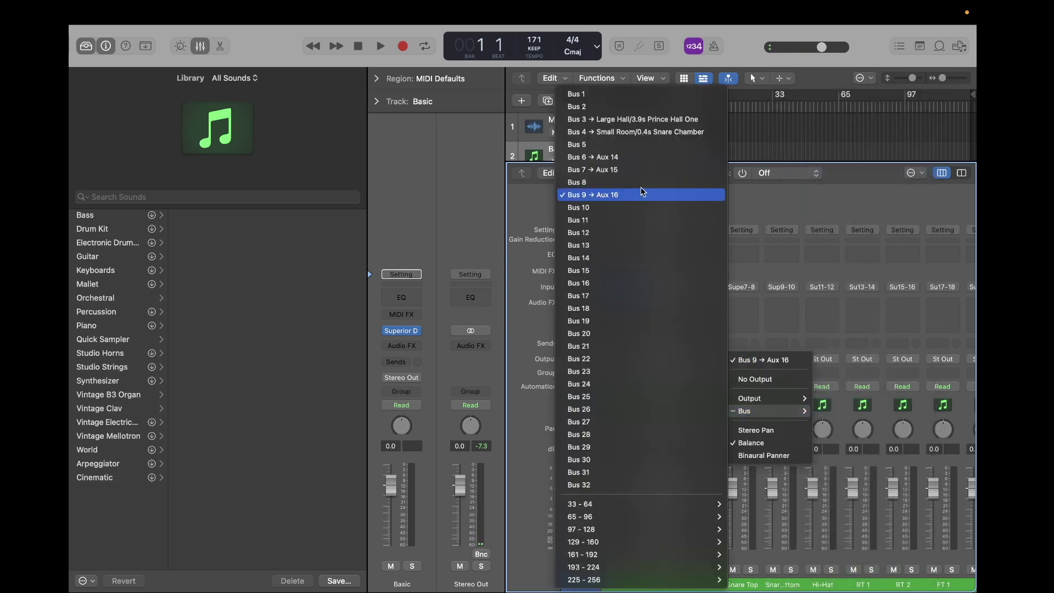
left_click(641, 188)
left_click(781, 359)
mouse_move(799, 411)
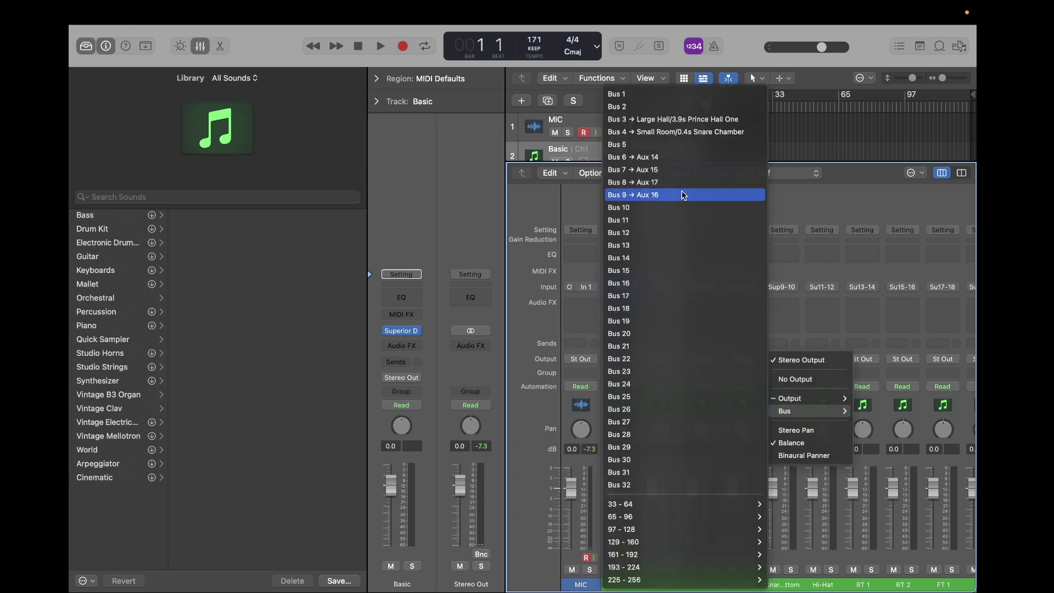
left_click(685, 195)
left_click(743, 359)
mouse_move(762, 411)
left_click(658, 207)
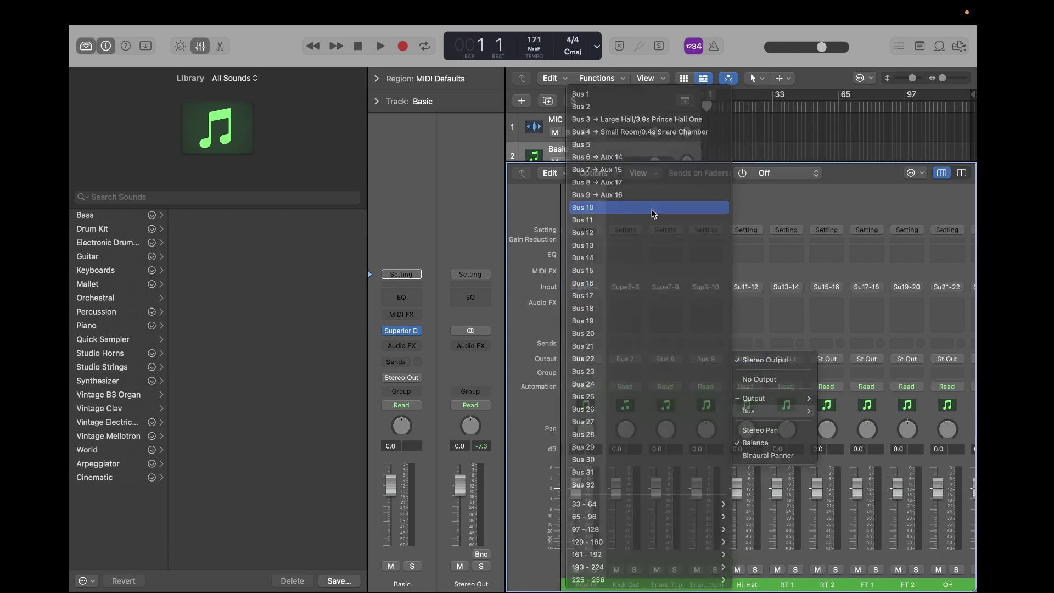
Route RT 1, RT 2, FT 1 and FT 2 outputs to Buses 11, 12, 13 and 14
left_click(784, 359)
left_click(658, 219)
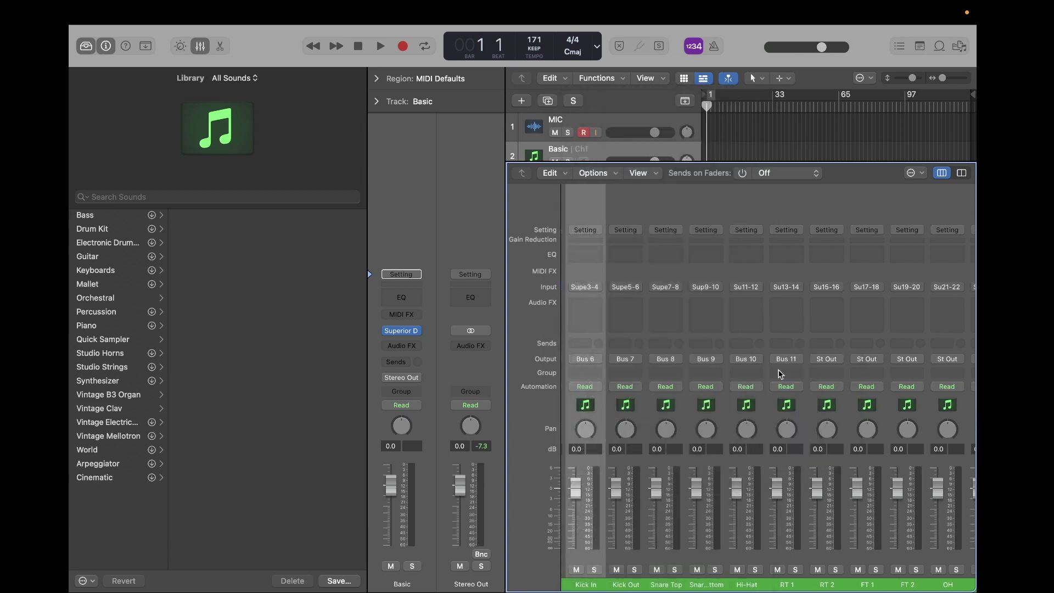
left_click(822, 360)
left_click(711, 232)
left_click(777, 358)
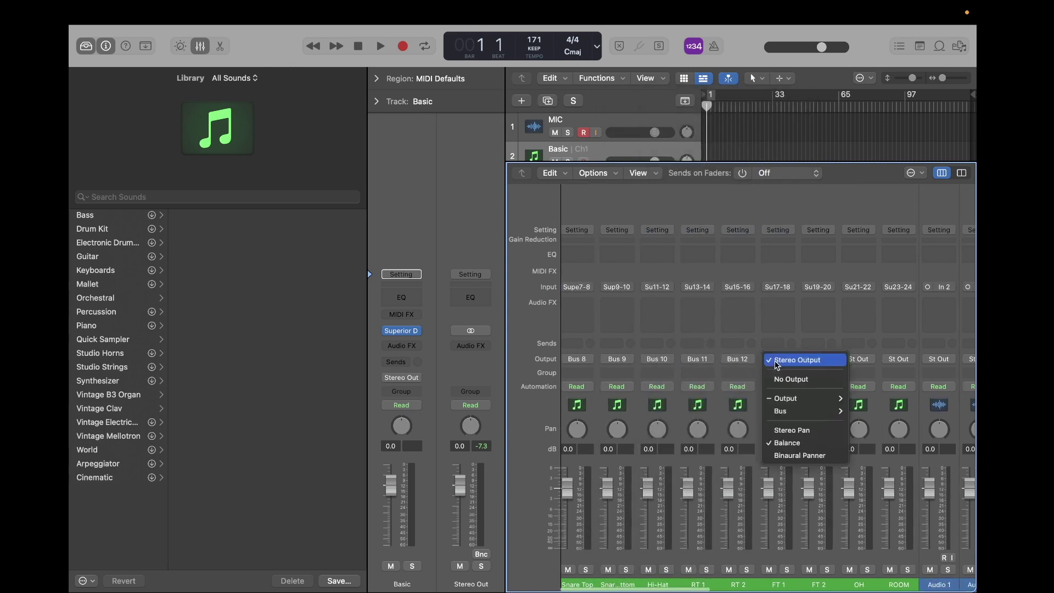
left_click(675, 245)
left_click(817, 358)
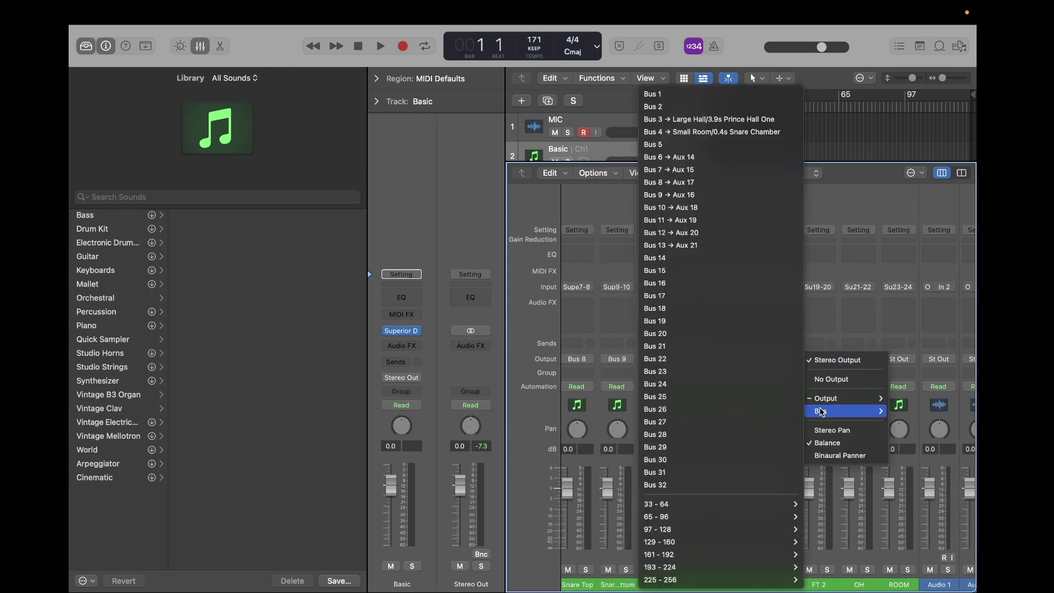
left_click(675, 258)
Send the OH channel to Bus 15 and ROOM to Bus 16
left_click(818, 358)
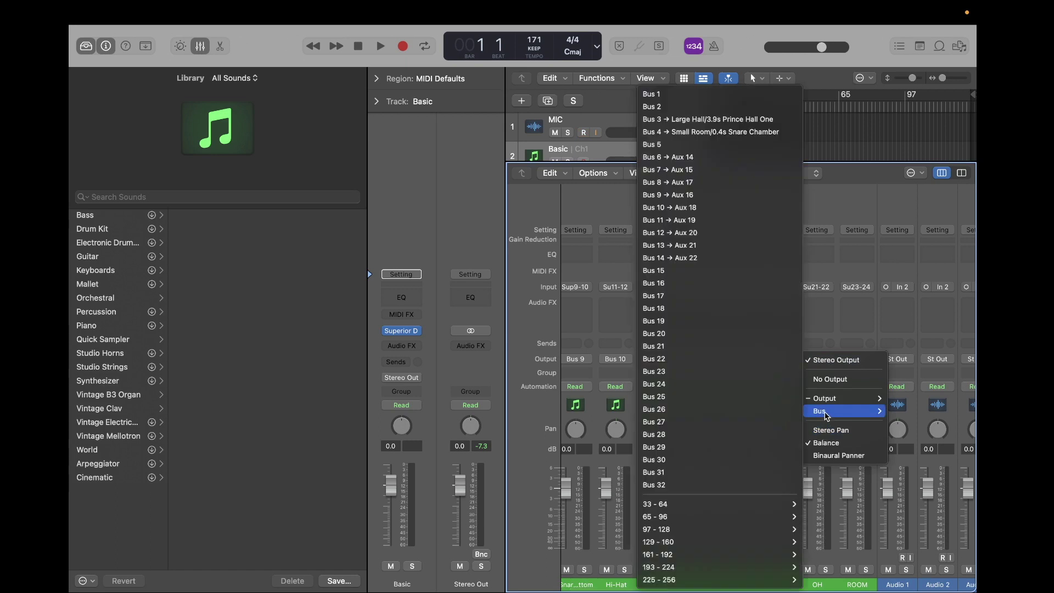
left_click(680, 270)
left_click(856, 359)
mouse_move(859, 411)
left_click(730, 294)
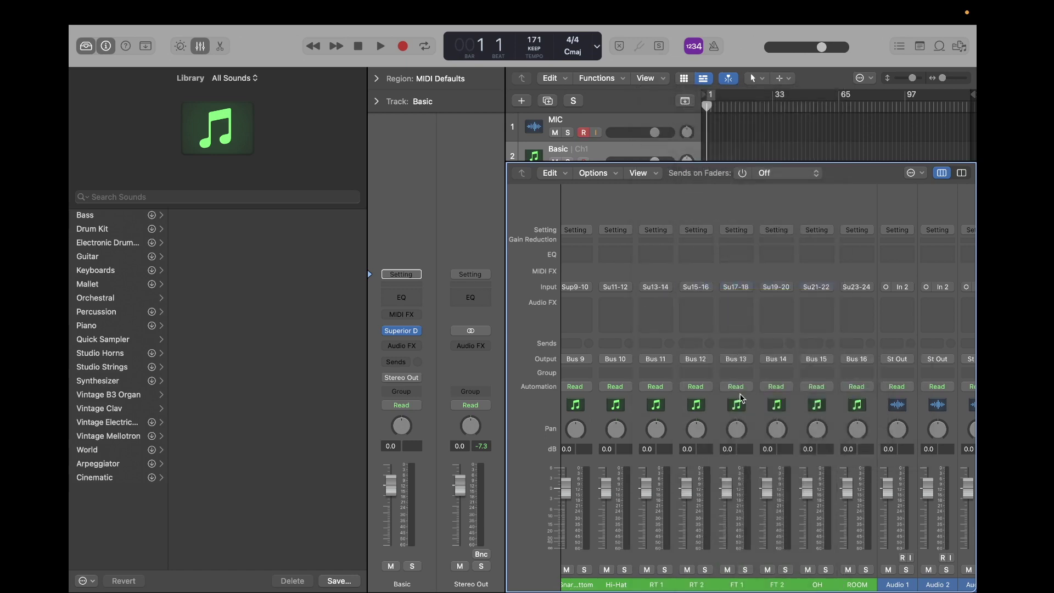
scroll(813, 369, "left", 5)
Select Aux 14 through Aux 24 in the Mixer and create tracks for them
scroll(815, 370, "right", 10)
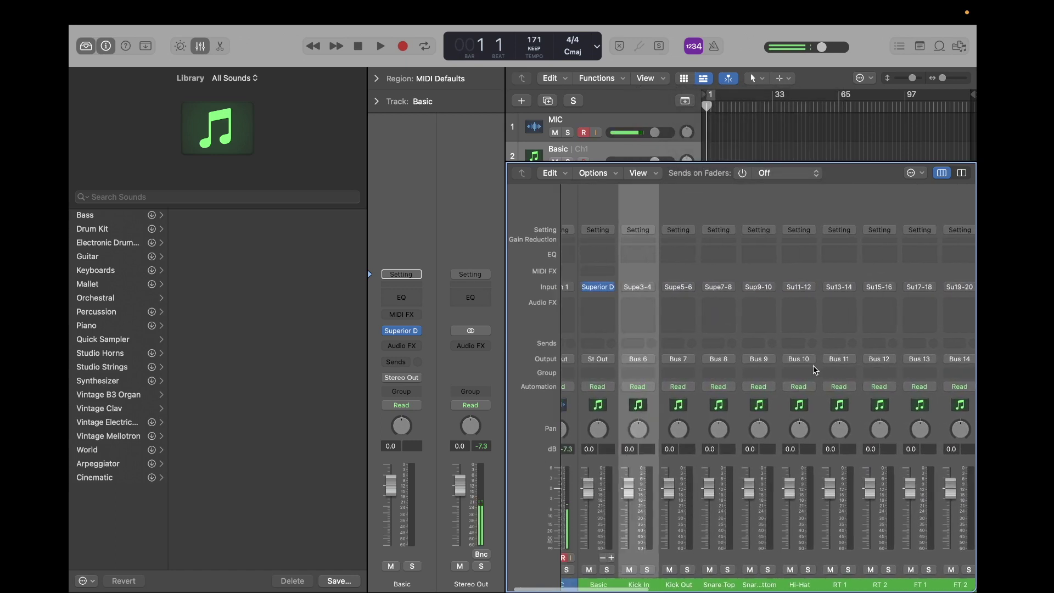
scroll(648, 531, "right", 12)
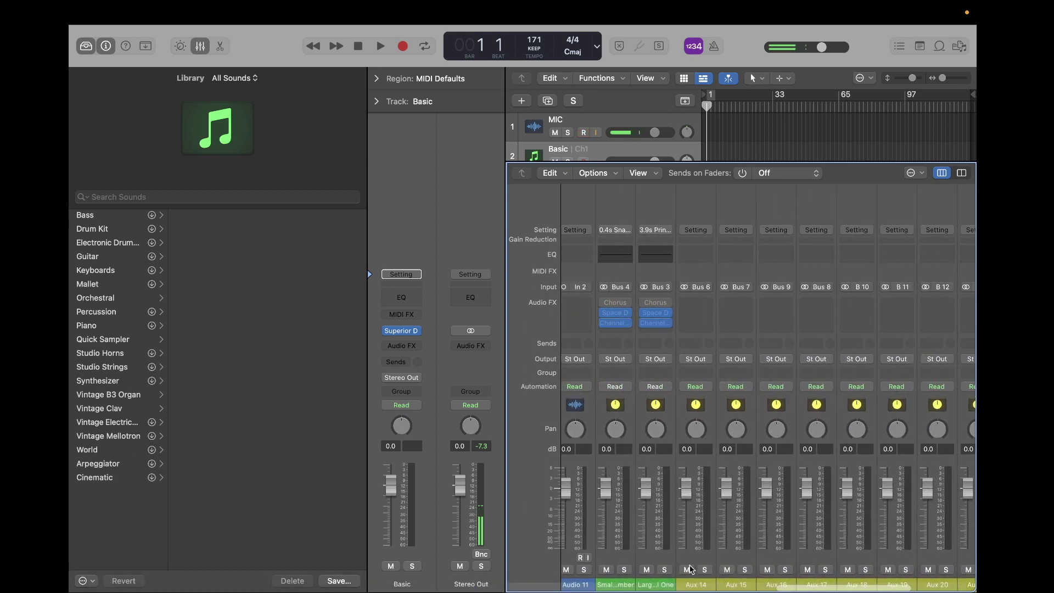
left_click(696, 584)
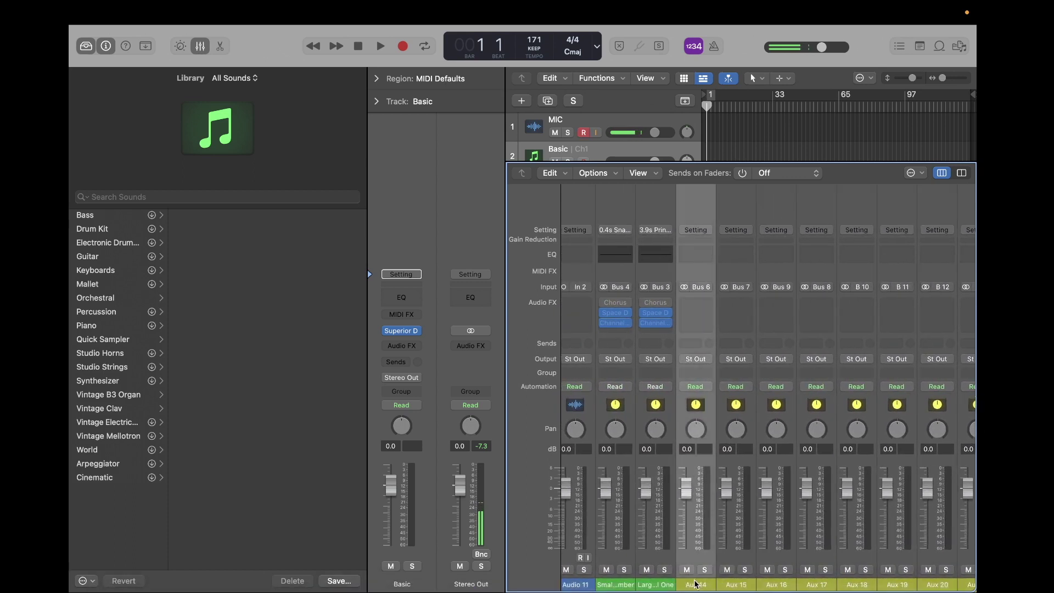
scroll(750, 544, "right", 5)
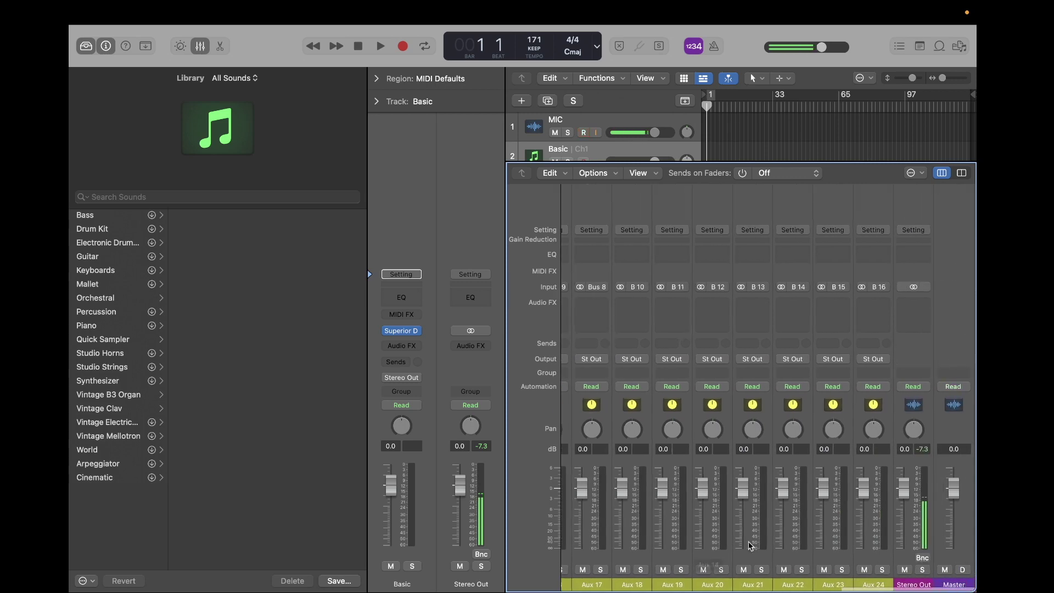
left_click(874, 581, "shift")
right_click(873, 580)
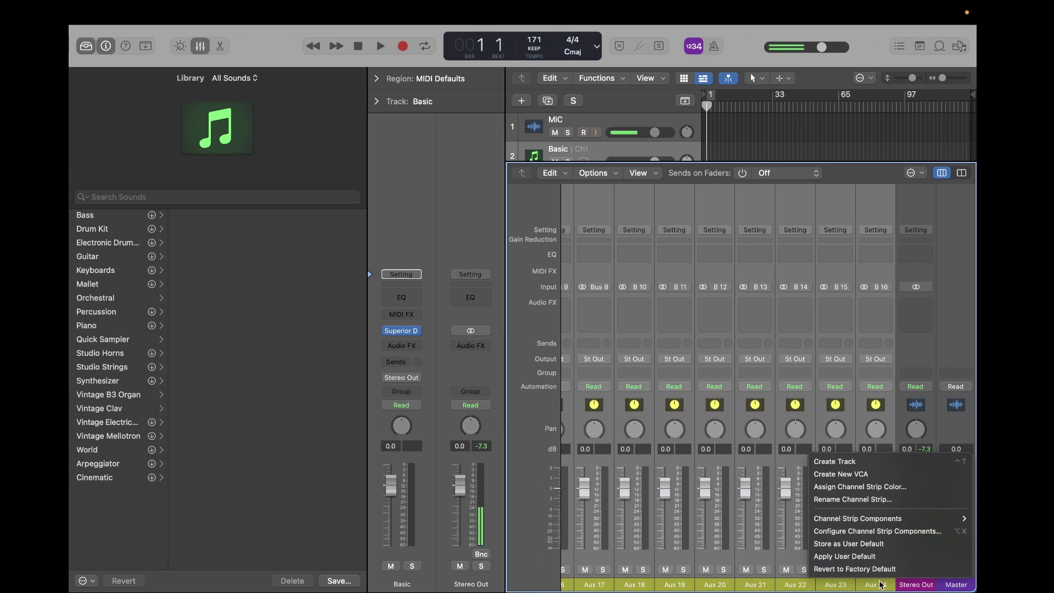
left_click(844, 459)
Close the Mixer and select the Basic drum instrument track
key("x")
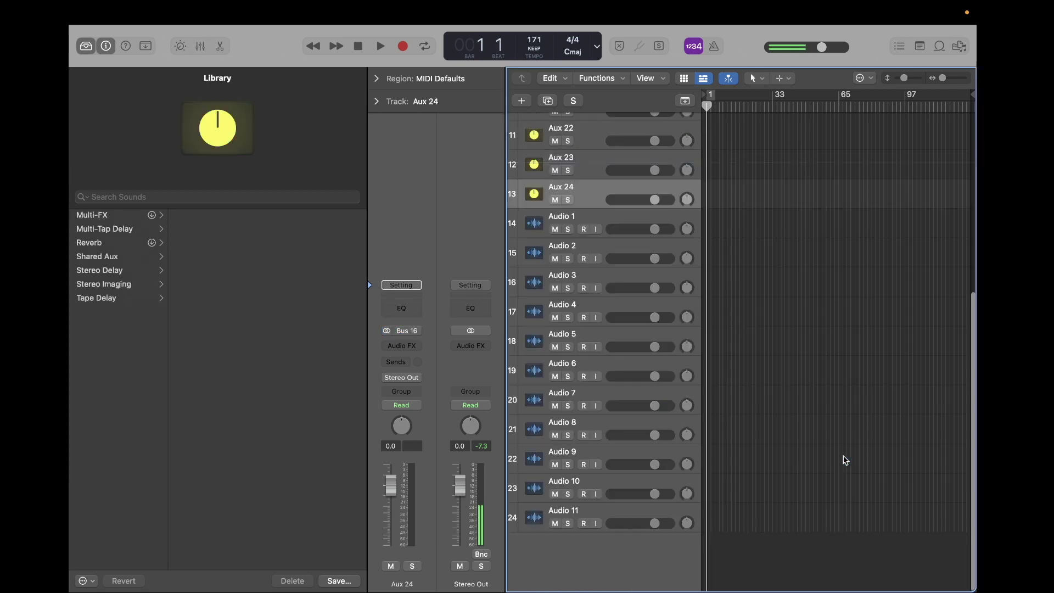
scroll(763, 339, "up", 5)
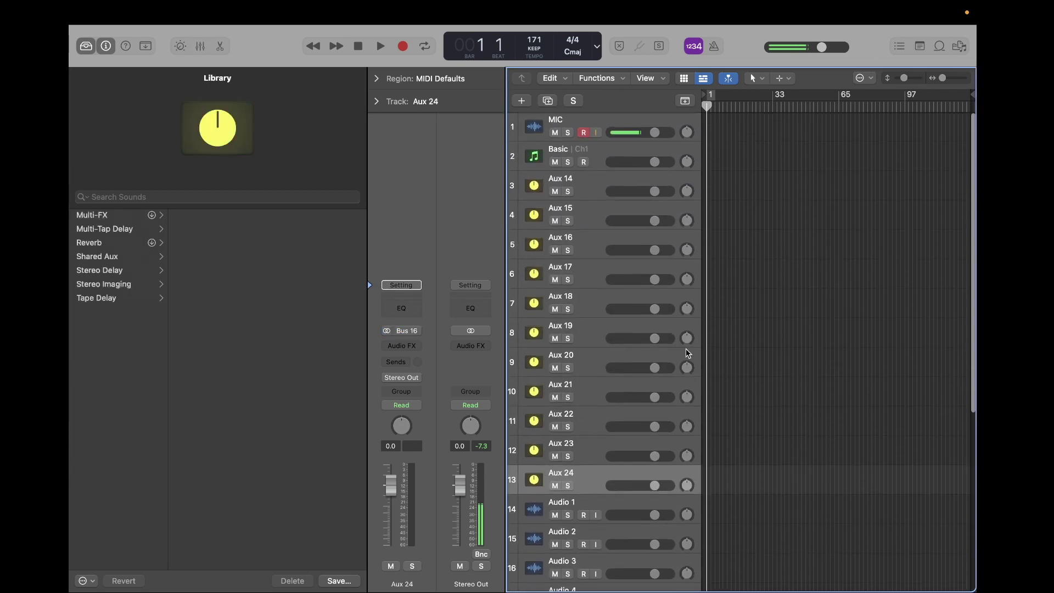
scroll(686, 348, "down", 3)
scroll(687, 353, "up", 5)
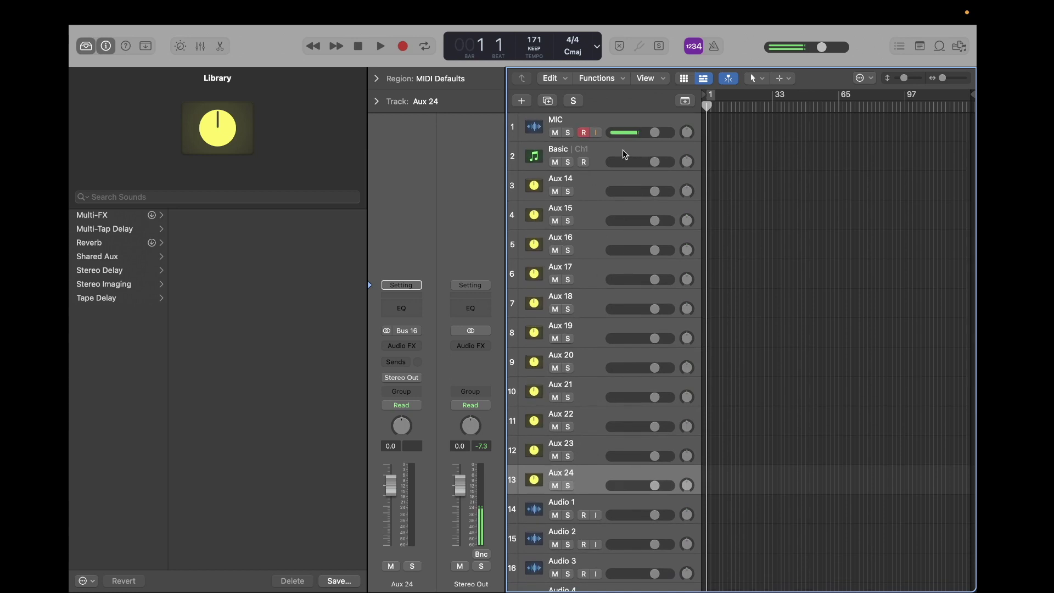
left_click(598, 156)
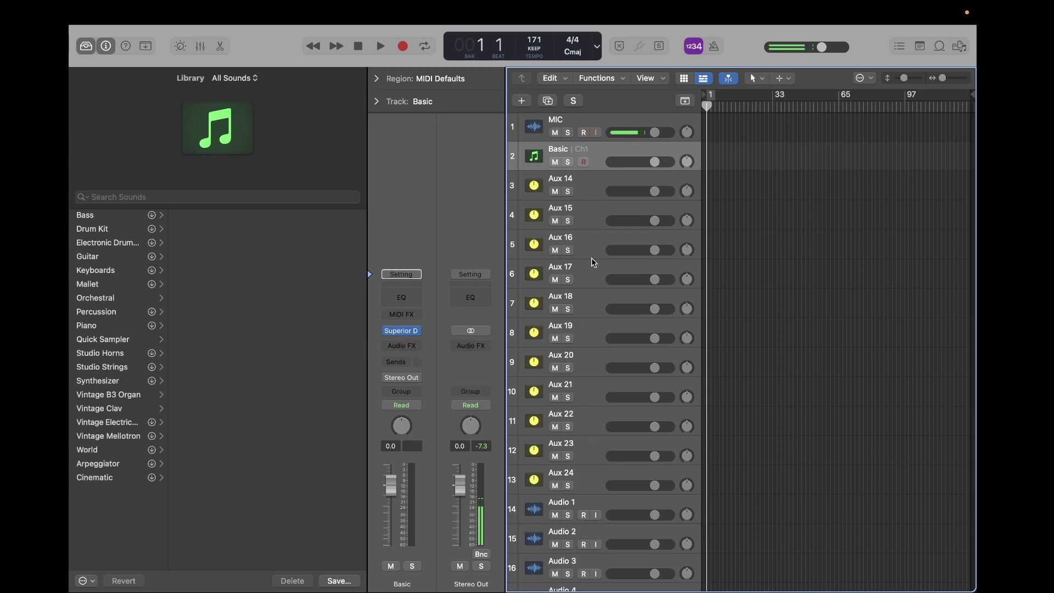
In Superior Drummer 3, preview the Halftime Pushy Rock groove and move the plugin window aside
left_click(403, 331)
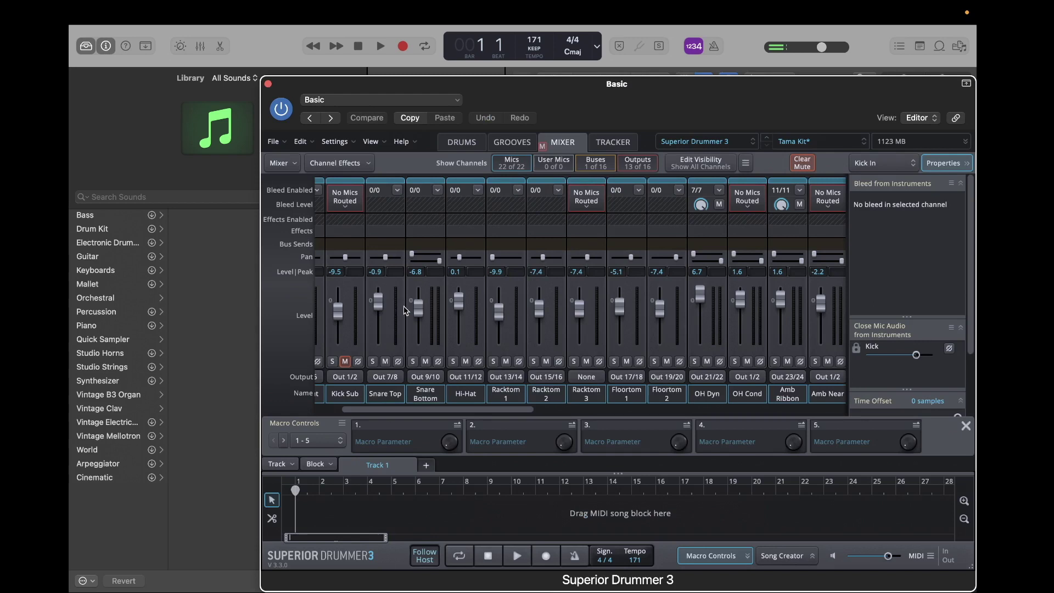
left_click(453, 144)
left_click(578, 141)
left_click(502, 141)
left_click(422, 358)
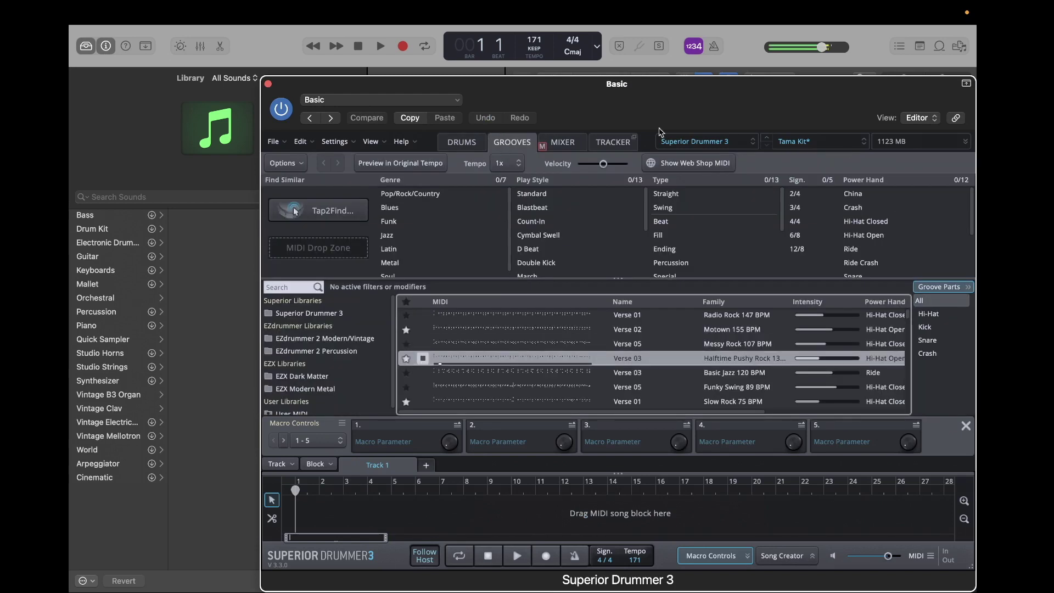
left_click_drag(701, 85, 257, 183)
scroll(835, 291, "down", 3)
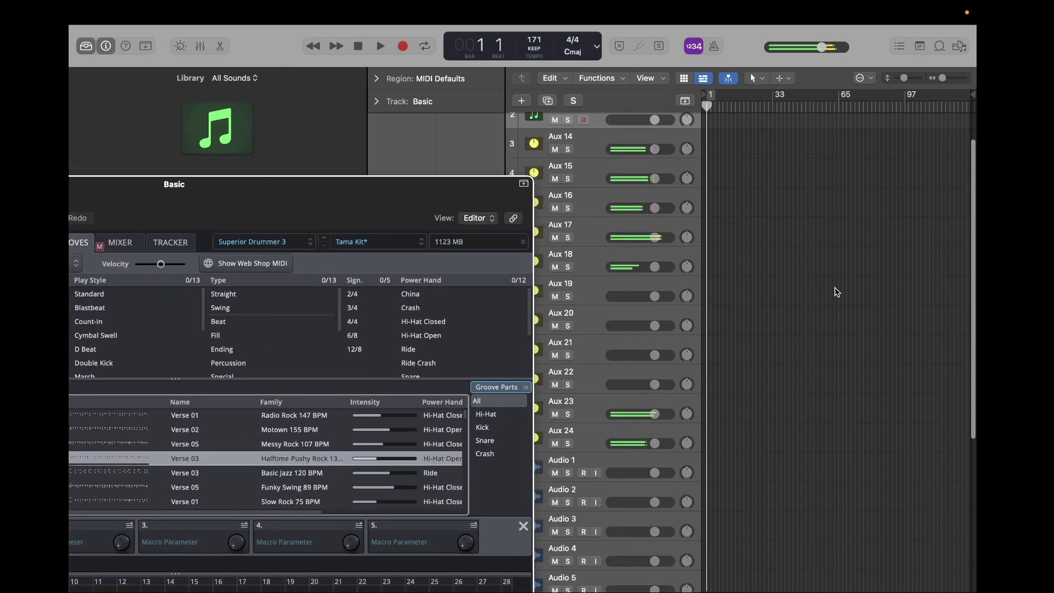
left_click_drag(417, 205, 369, 190)
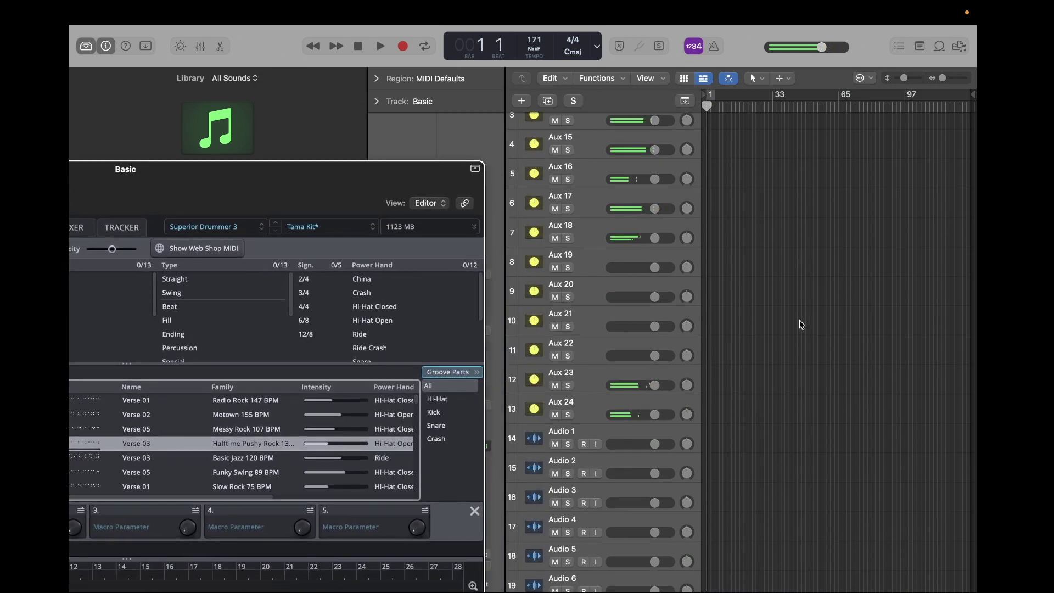
Briefly solo Aux 24 and Aux 23, then solo Aux 17 and Aux 18
left_click(568, 415)
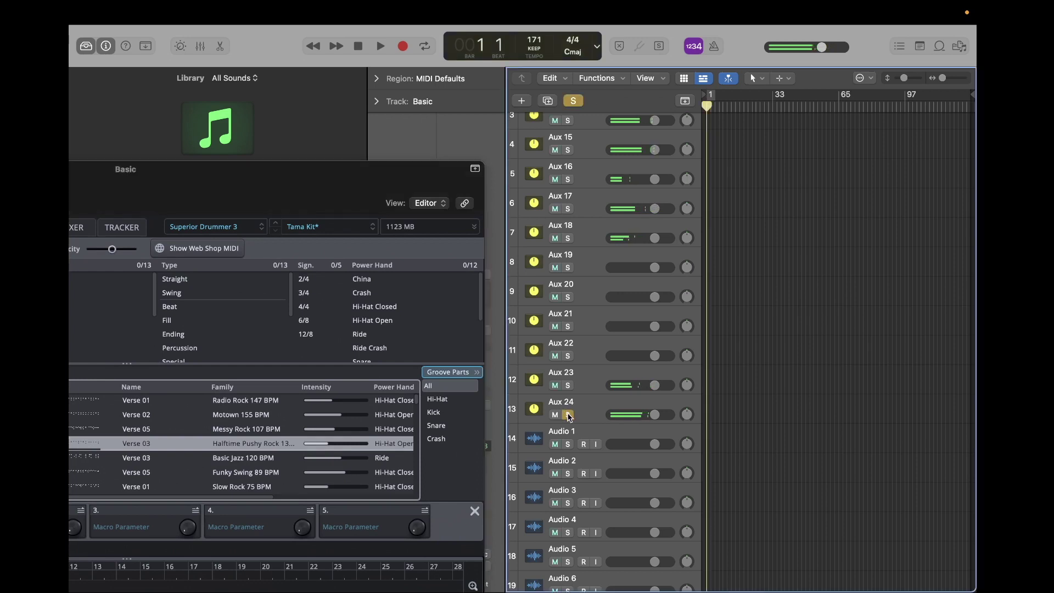
left_click(568, 415)
left_click(568, 385)
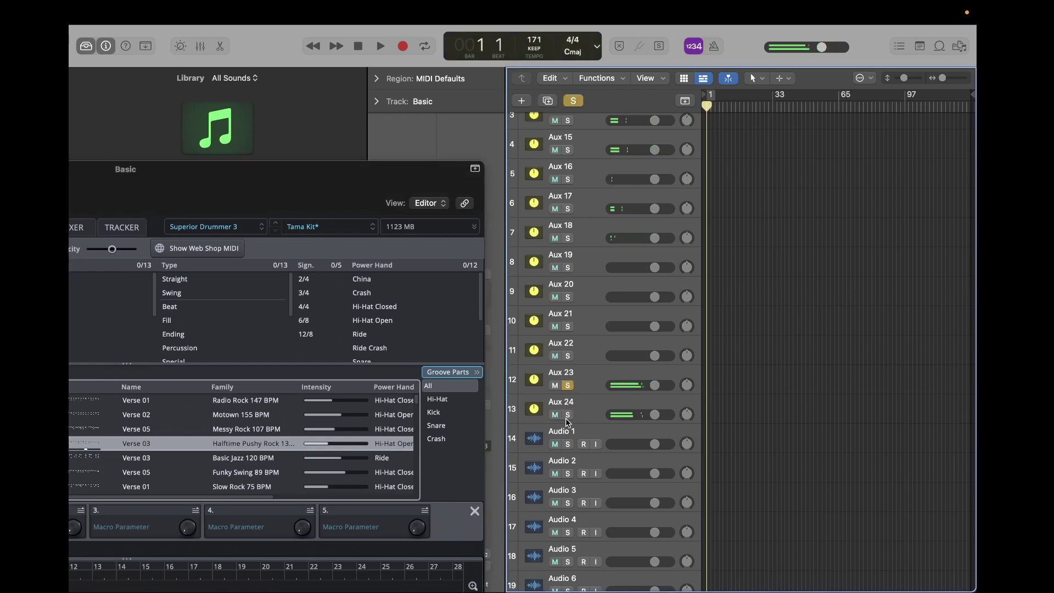
left_click(568, 385)
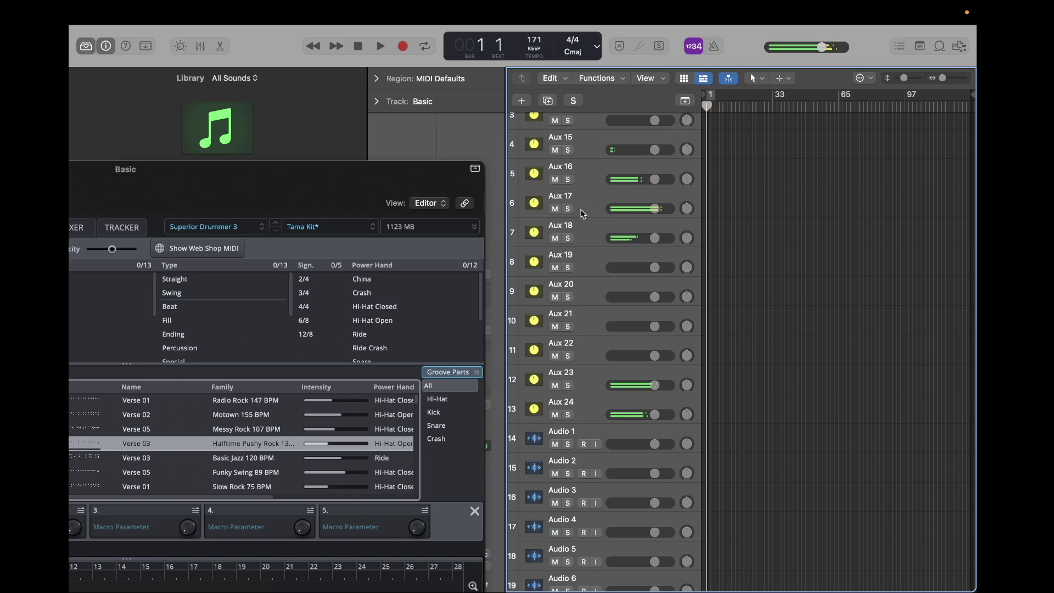
left_click(568, 208)
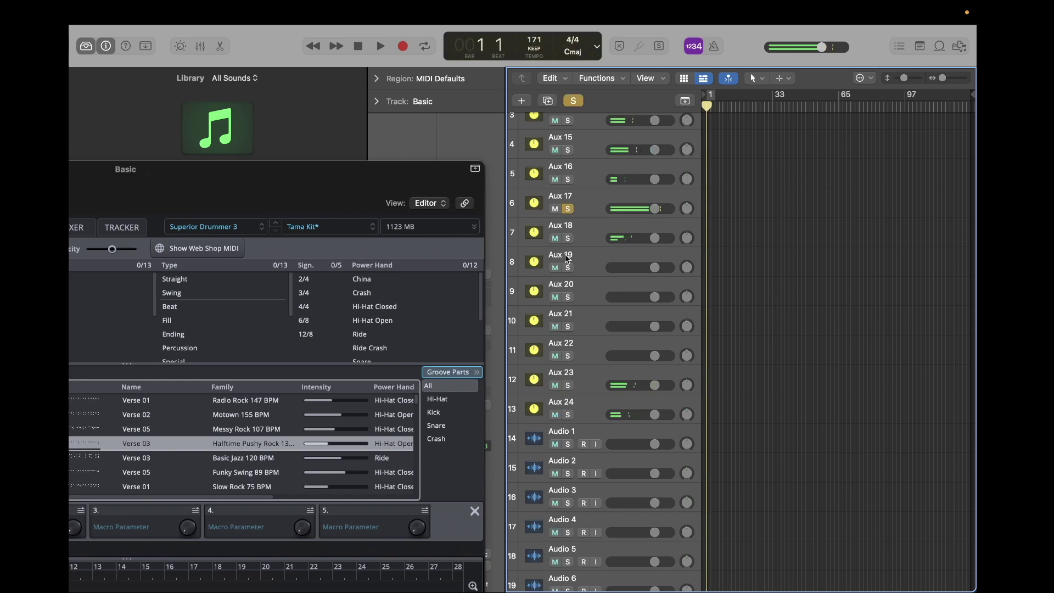
left_click(567, 239)
Unsolo Aux 17 and Aux 18 and clear every remaining solo
left_click(568, 207)
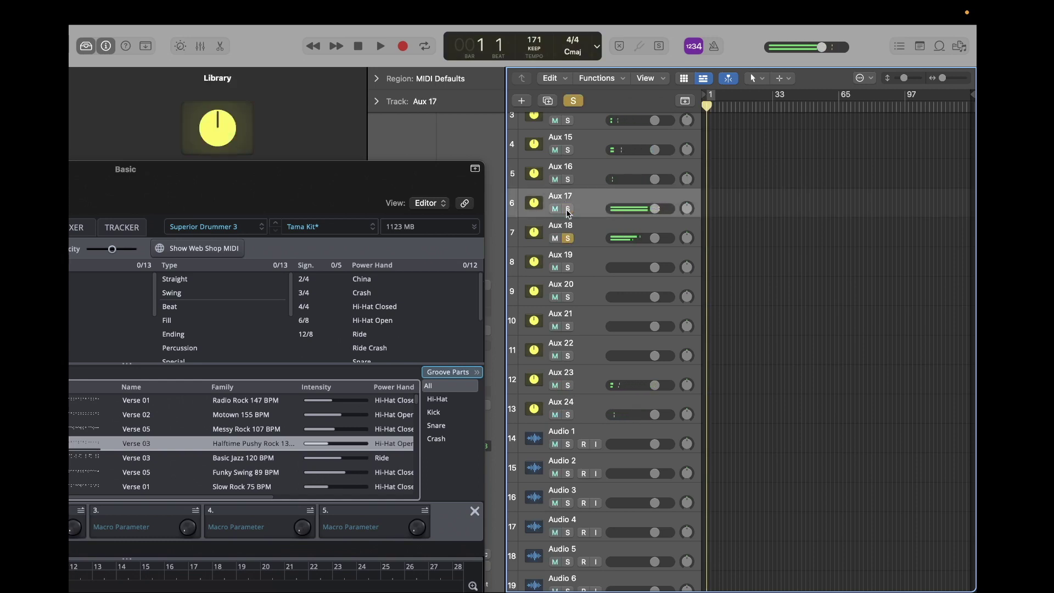
left_click(569, 180)
left_click(568, 239)
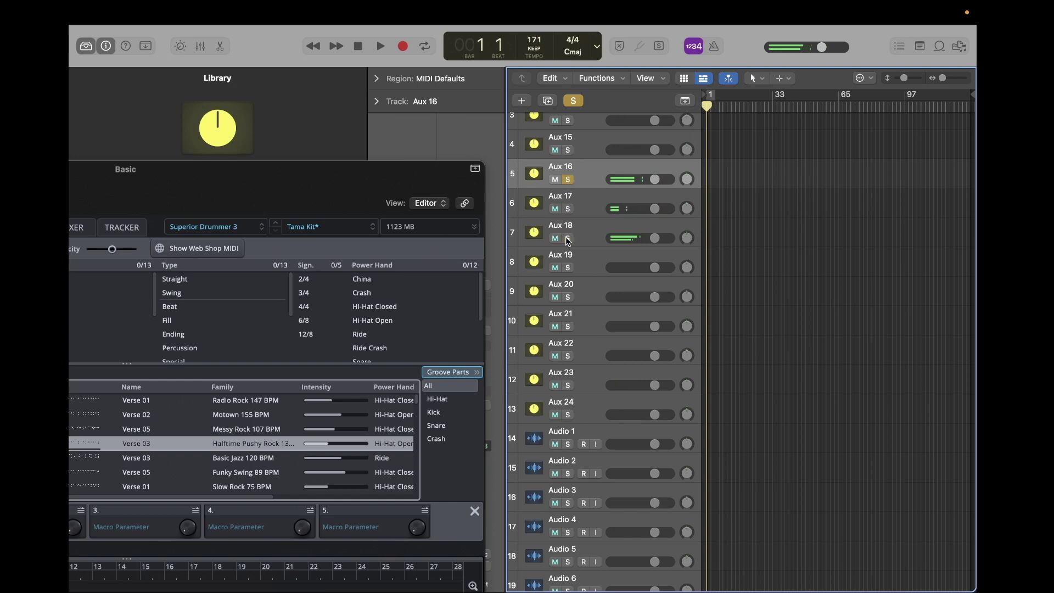
scroll(576, 211, "up", 2)
left_click_drag(444, 173, 788, 204)
left_click(573, 100)
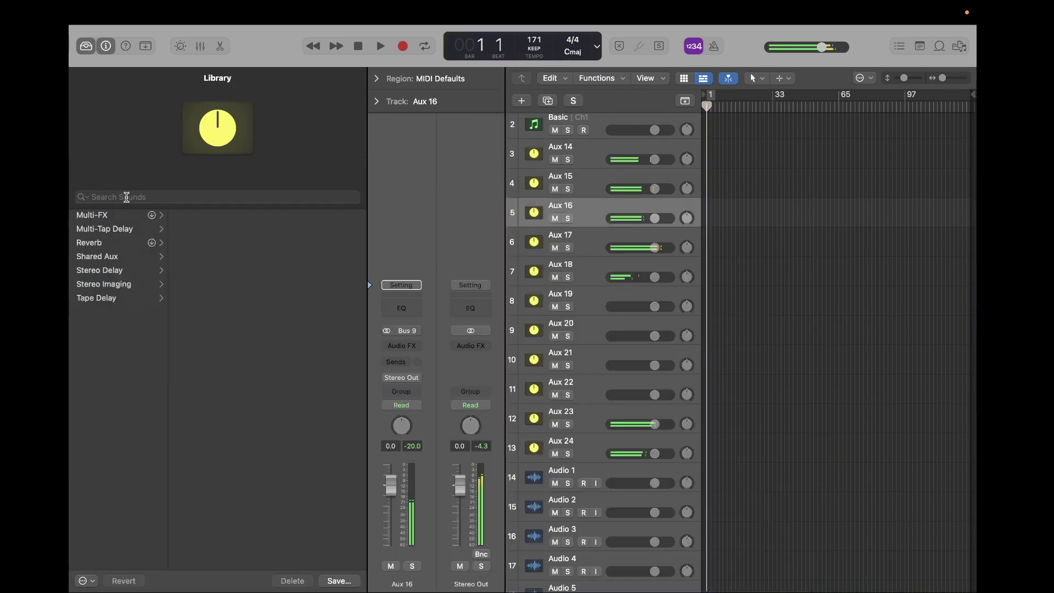
Play the drums briefly, confirm the Snare BT name and move Snare BT below Aux 17
left_click(601, 223)
key("space")
key("space")
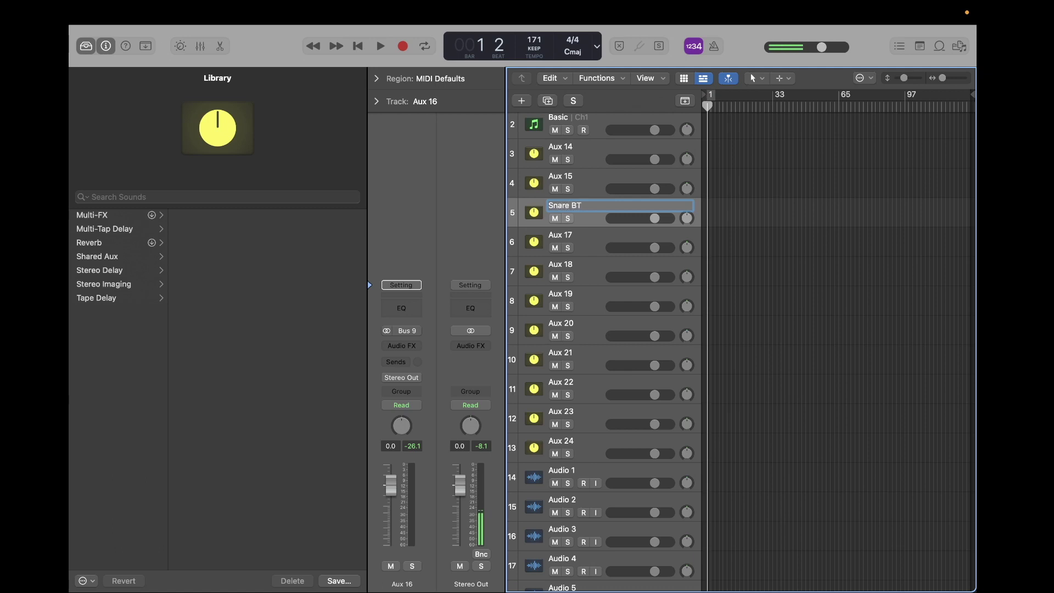
key("Return")
left_click_drag(571, 207, 573, 244)
scroll(572, 199, "up", 2)
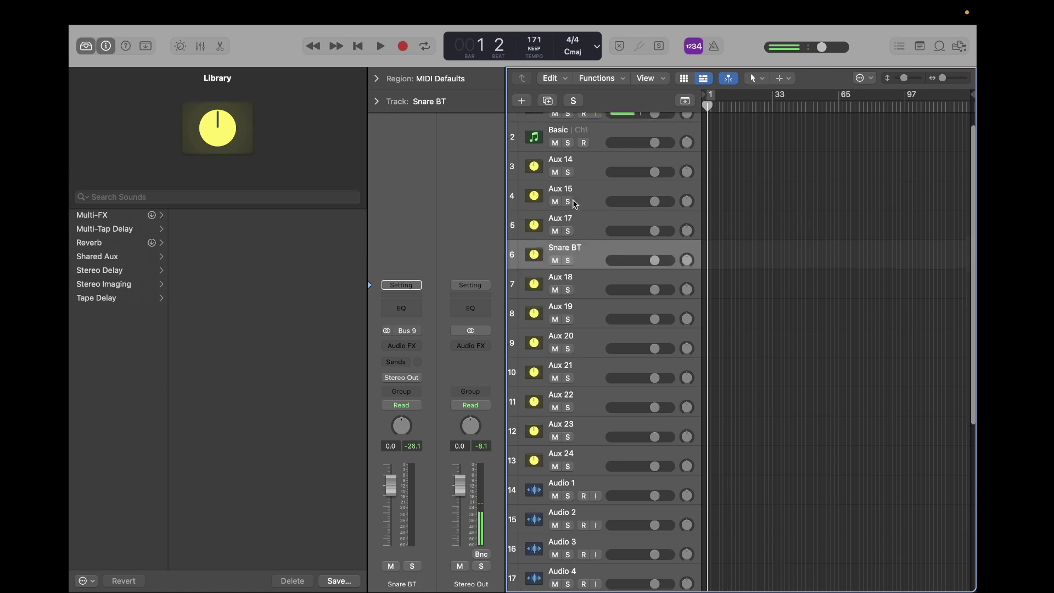
Rename the first aux tracks Kick In, Kick Out, Snare Top and Hi-Hat
double_click(587, 179)
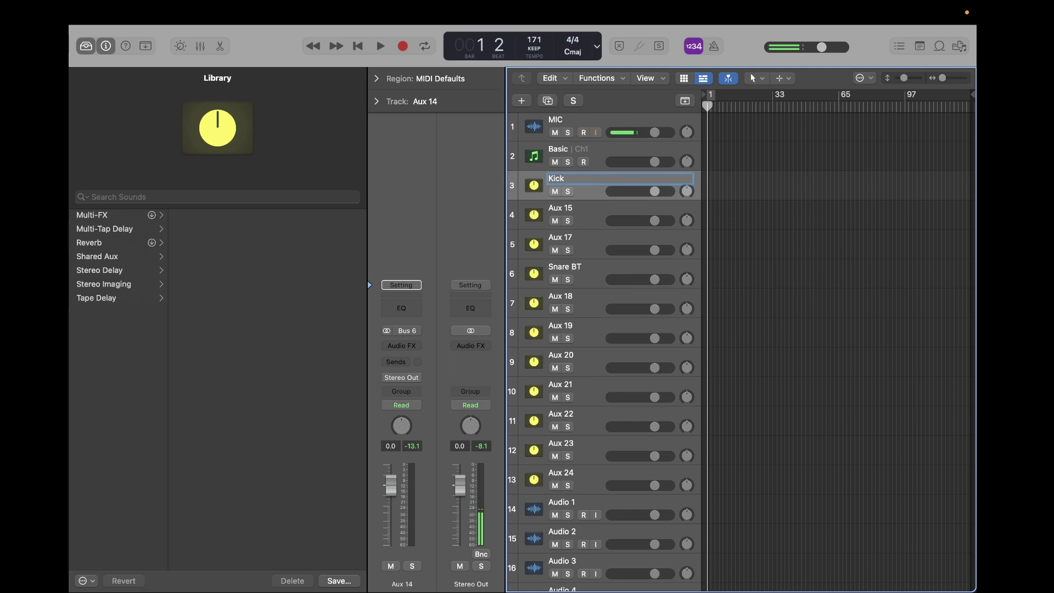
key("Tab")
type("Kick Out")
key("Tab")
type("Hi")
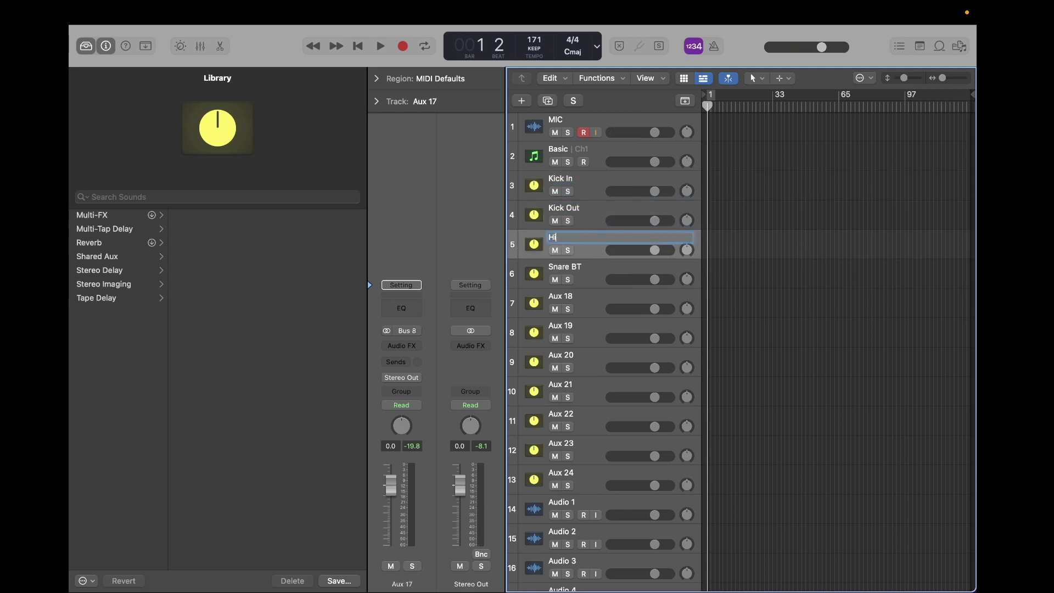
type("-Ha")
key("BackSpace")
key("BackSpace")
key("BackSpace")
key("BackSpace")
key("BackSpace")
type("Snare Top")
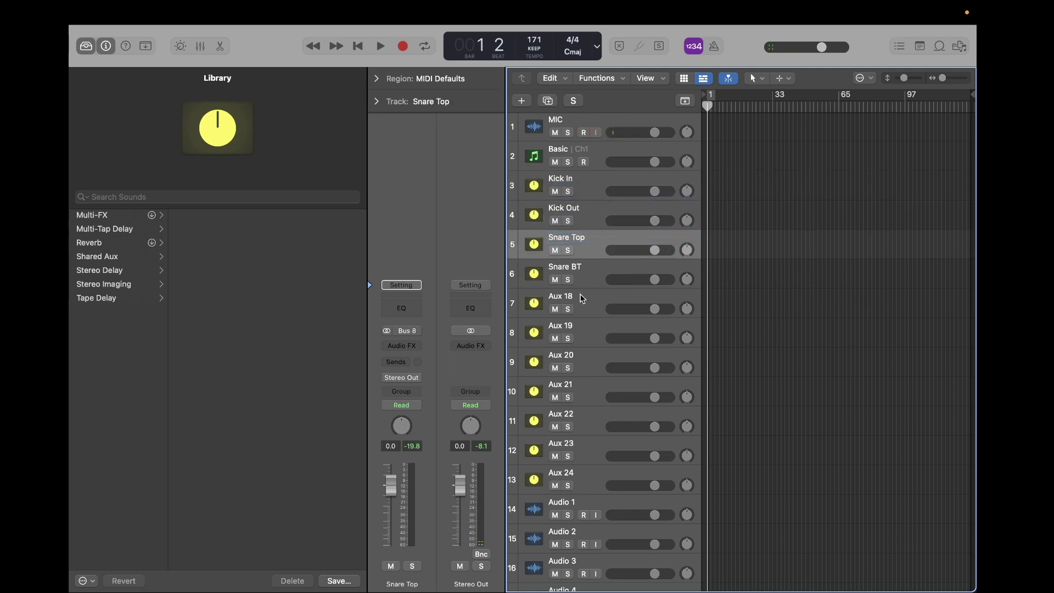
key("Tab")
key("Tab")
type("Hi-Hat")
key("Tab")
Name the remaining aux tracks RT 1, RT 2, FT 1, FT 2, OH and ROOM
type("RT 1")
key("Tab")
type("RT 2")
key("Tab")
type("FT 1")
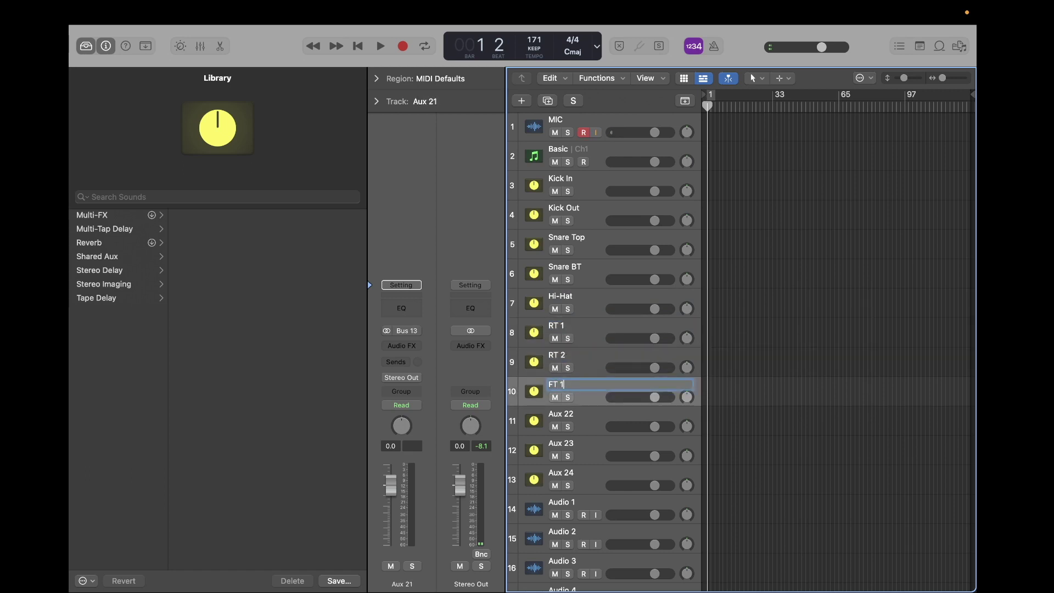
key("Tab")
type("FT 2")
key("Tab")
type("OH")
key("Tab")
type("ROOM")
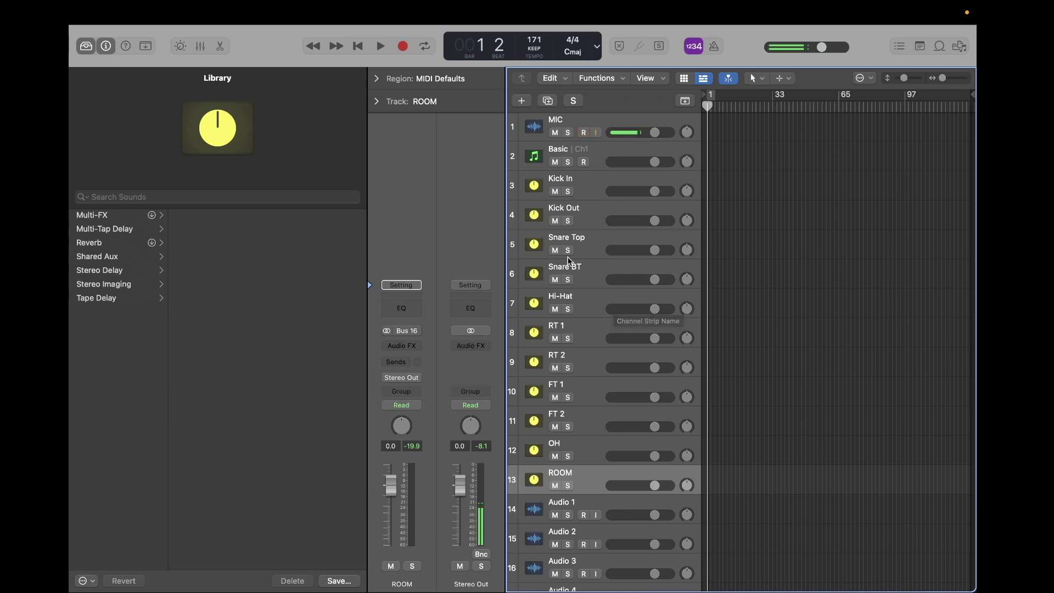
scroll(589, 511, "down", 5)
Set the Audio 1 track's input to Bus 6 (Kick In)
scroll(589, 511, "up", 3)
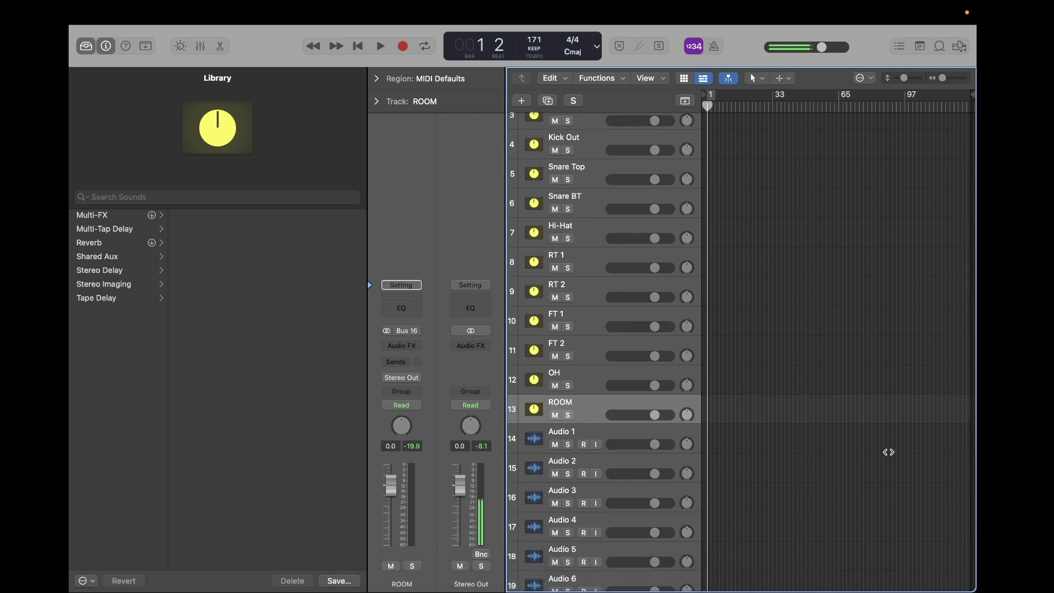
scroll(549, 505, "down", 4)
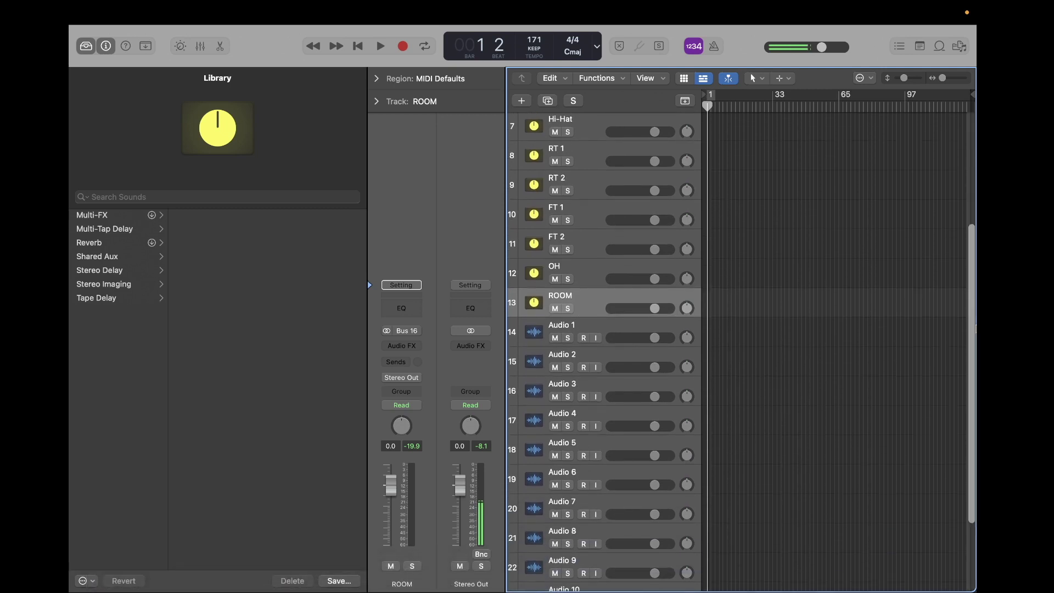
scroll(549, 329, "up", 5)
scroll(582, 302, "down", 6)
left_click(597, 275)
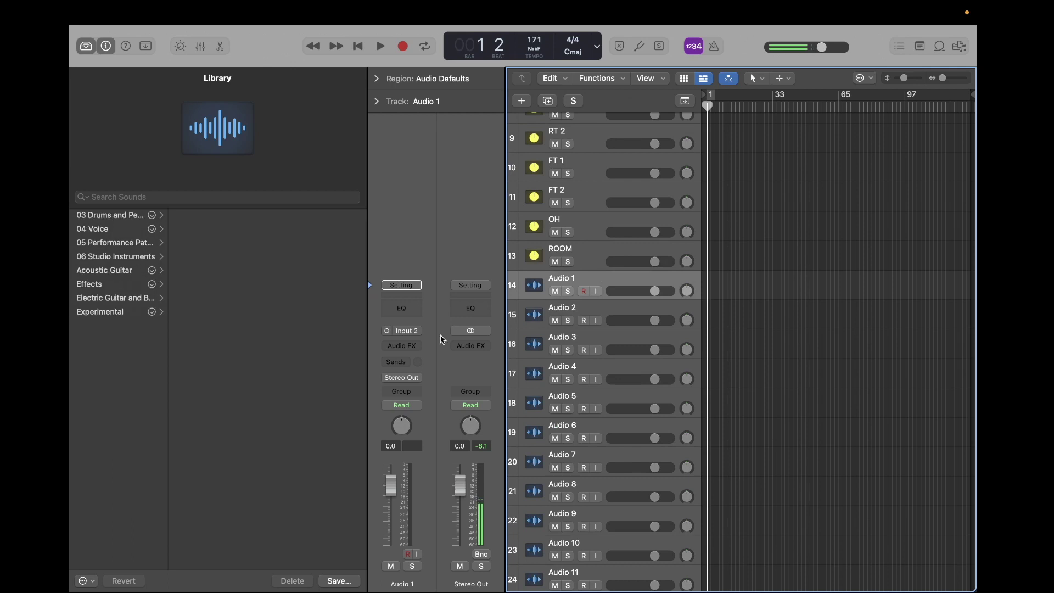
left_click(413, 331)
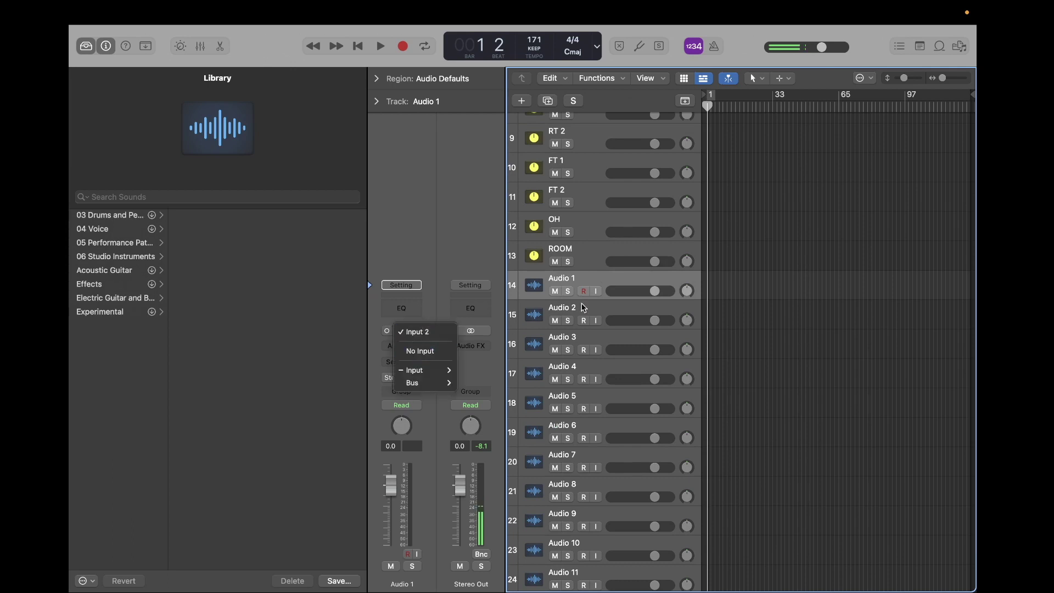
mouse_move(434, 384)
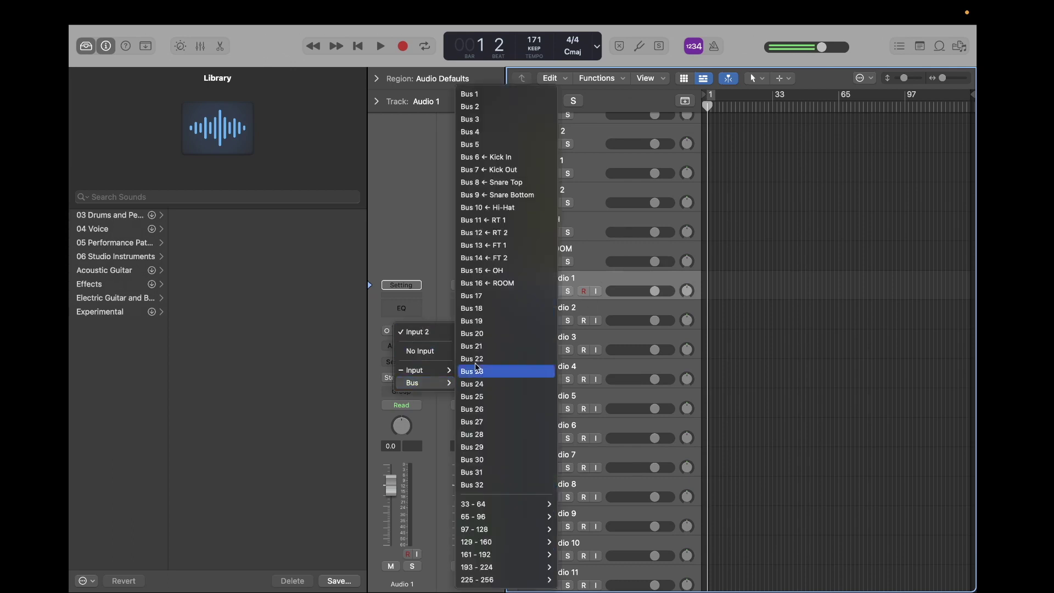
left_click(508, 158)
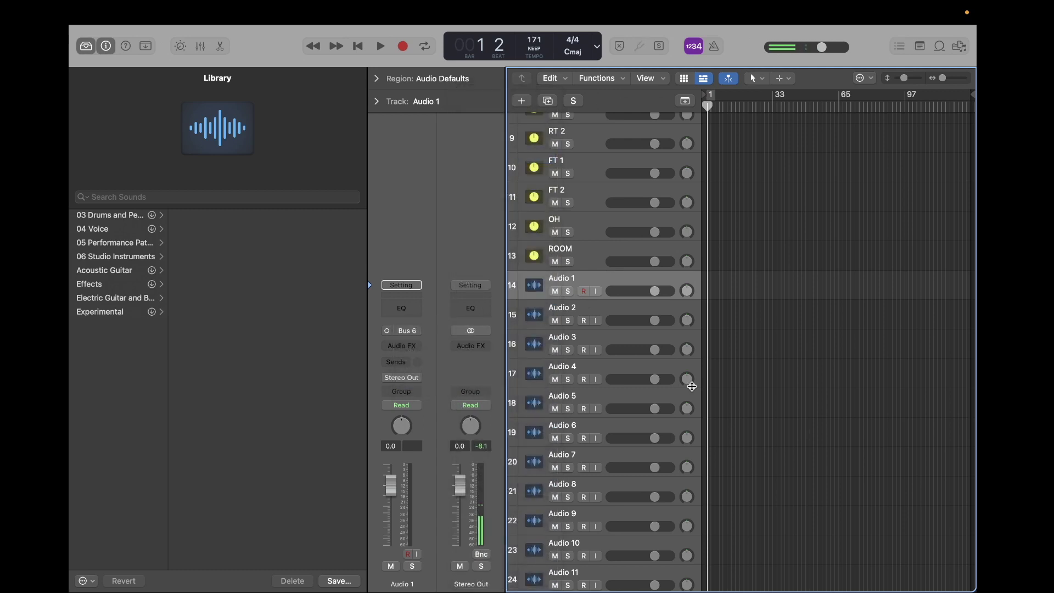
Feed Audio 2 from Bus 7 (Kick Out) and Audio 3 from Bus 8
left_click(609, 311)
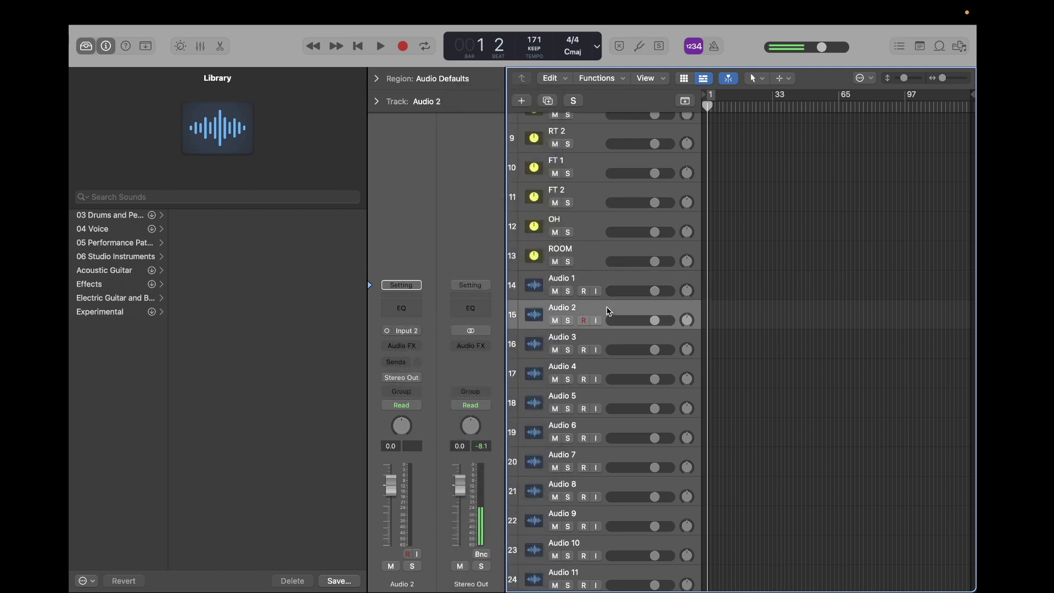
left_click(413, 335)
mouse_move(419, 387)
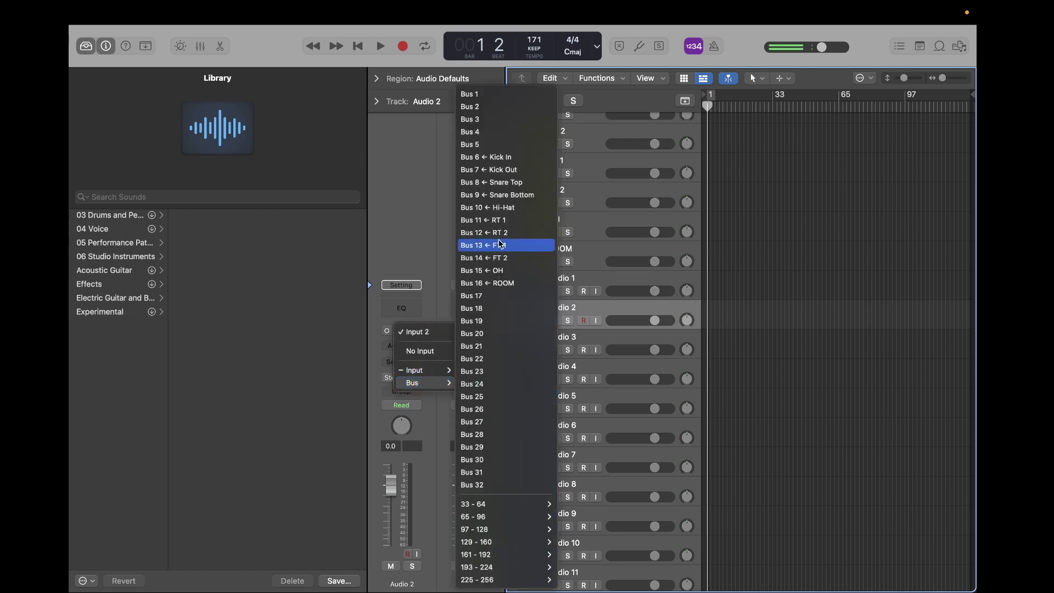
left_click(501, 169)
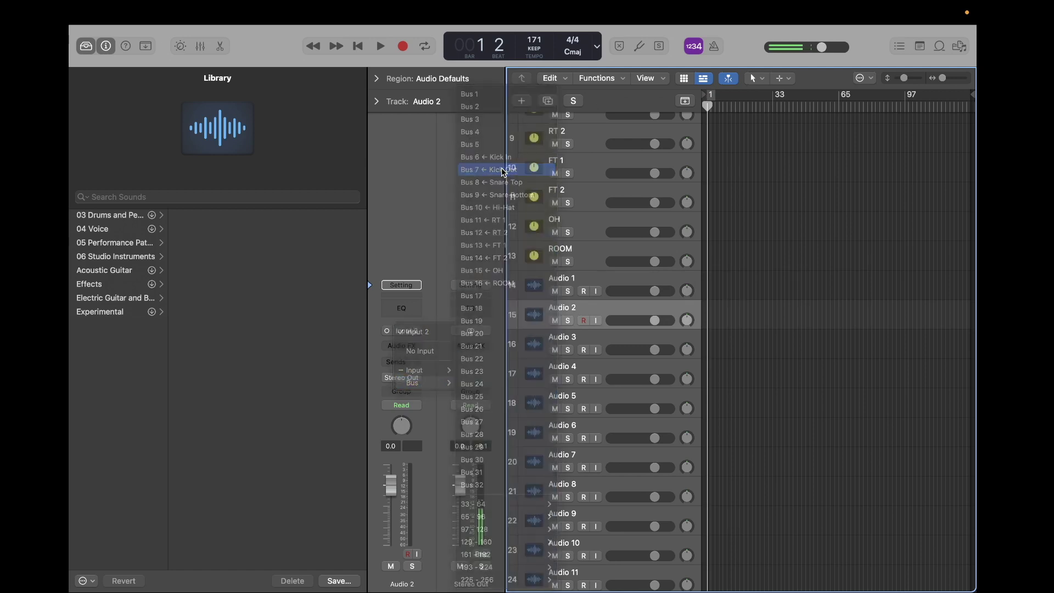
left_click(611, 334)
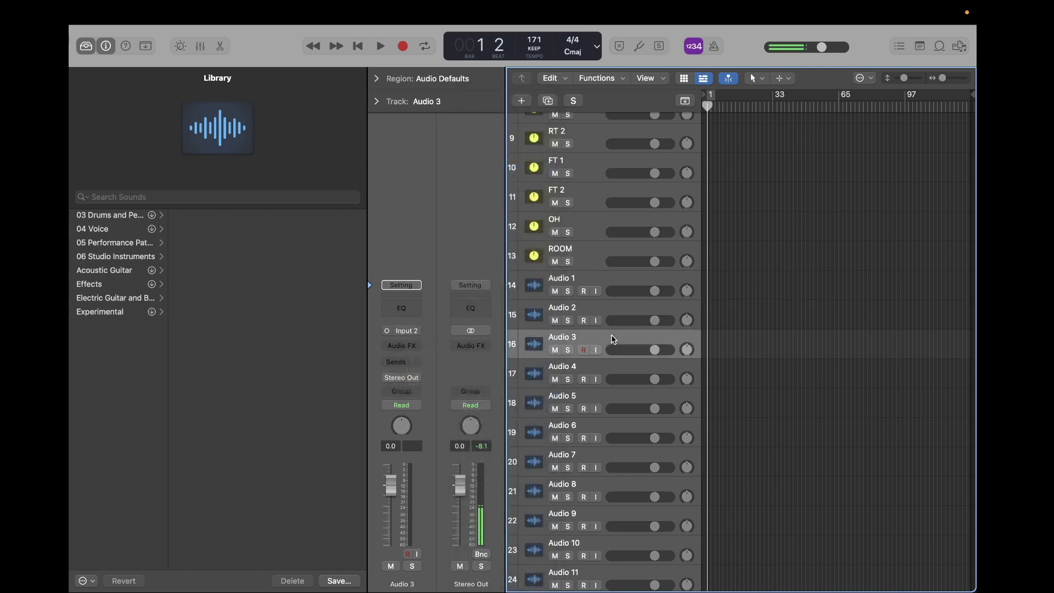
left_click(419, 329)
mouse_move(414, 385)
left_click(519, 184)
Set Audio 4, 5 and 6 inputs to Buses 9, 10 and 11
key("Down")
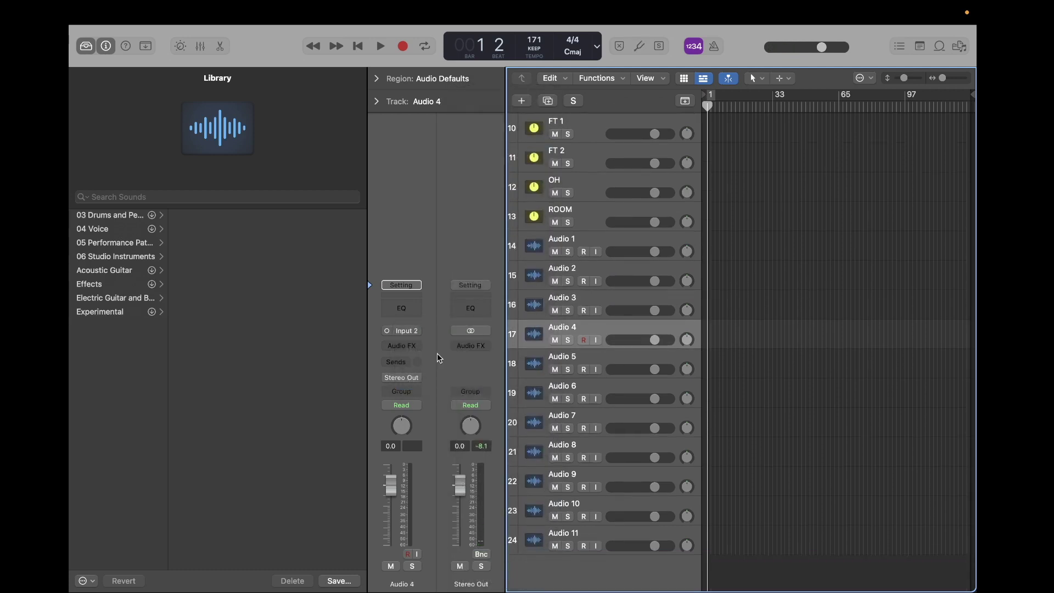
left_click(401, 330)
left_click(501, 198)
key("Down")
left_click(402, 330)
left_click(501, 268)
key("Down")
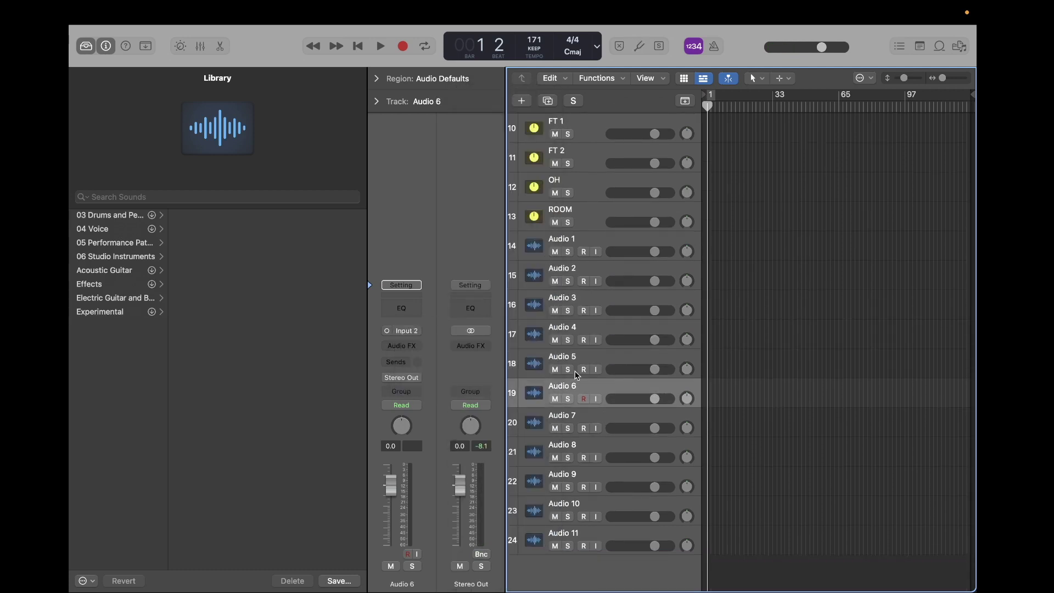
left_click(401, 330)
left_click(501, 212)
Set Audio 7, 8 and 9 inputs to Buses 12, 13 and 14
key("Down")
left_click(402, 329)
left_click(501, 229)
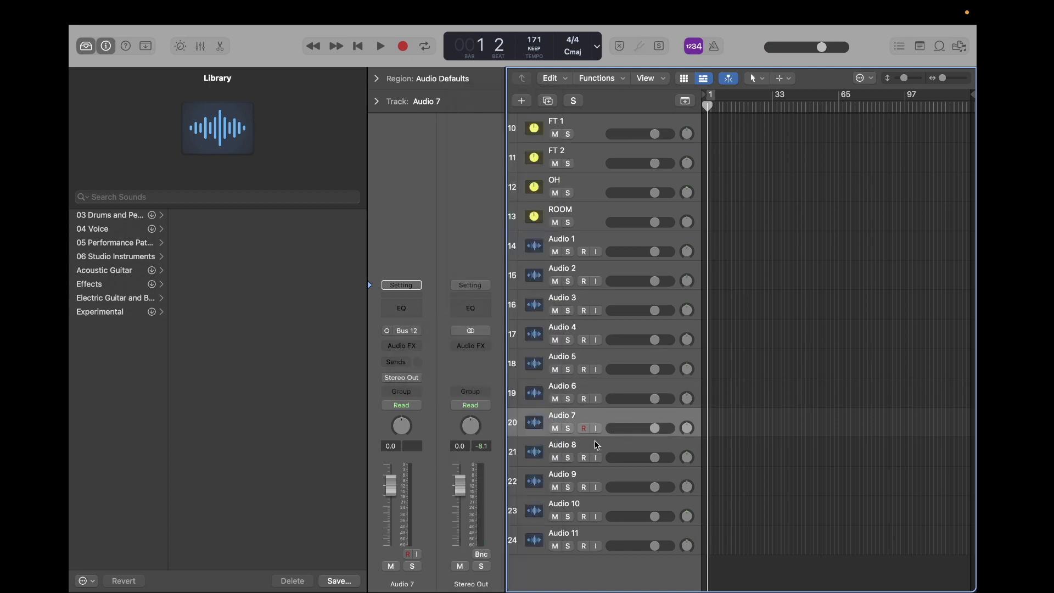
key("Down")
left_click(402, 330)
left_click(501, 243)
key("Down")
left_click(401, 330)
left_click(501, 258)
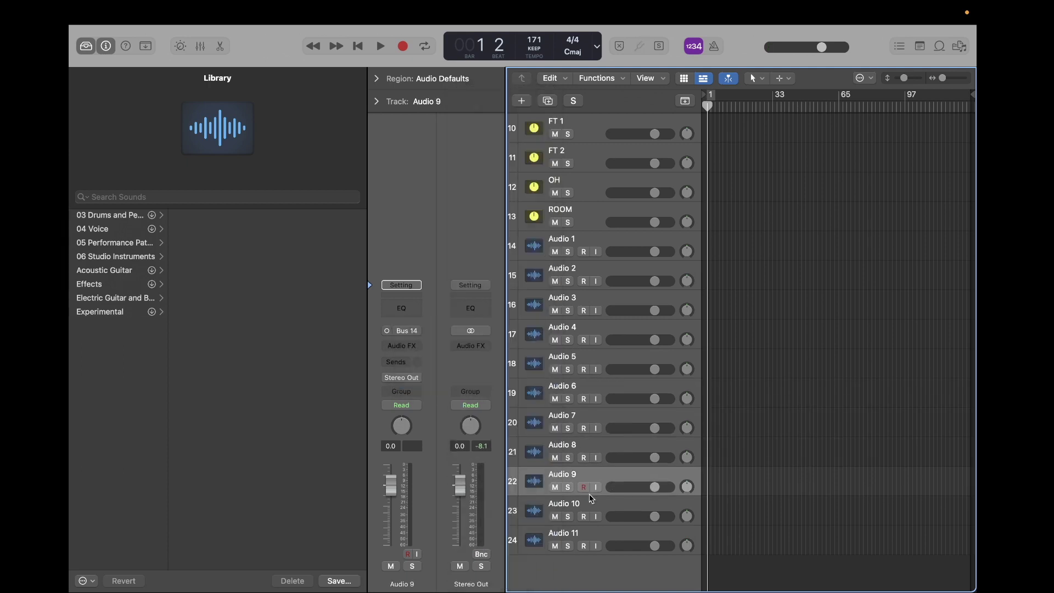
Feed Audio 10 from Bus 15 and Audio 11 from Bus 16
key("Down")
left_click(401, 330)
left_click(501, 272)
key("Down")
left_click(401, 330)
left_click(502, 288)
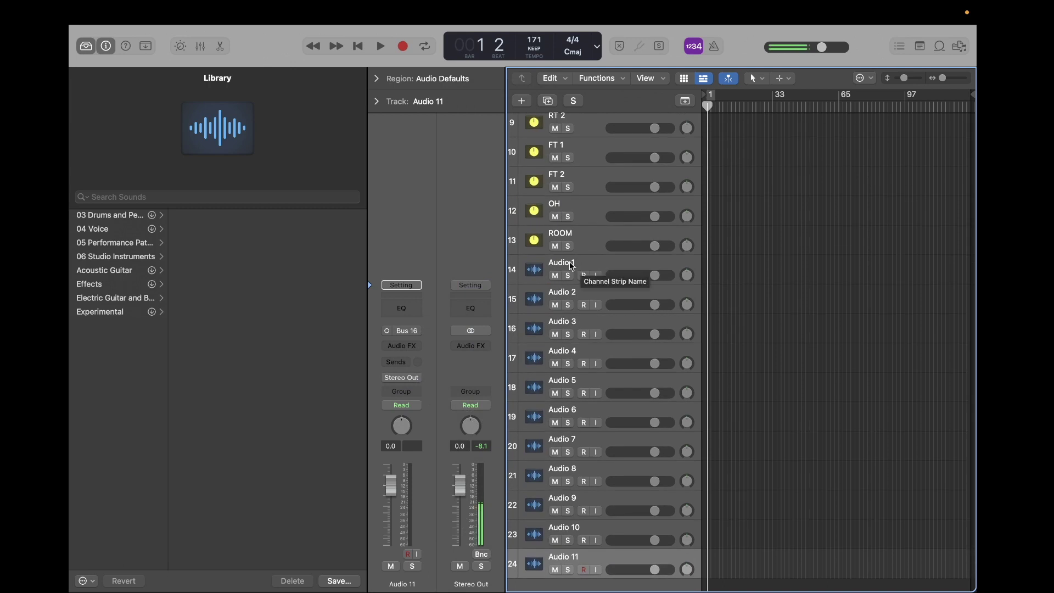
Name the audio tracks Kick In, Kick Out, Snare Top, Snare BT, RT 1, RT 2, FT 1 and FT 2
double_click(614, 264)
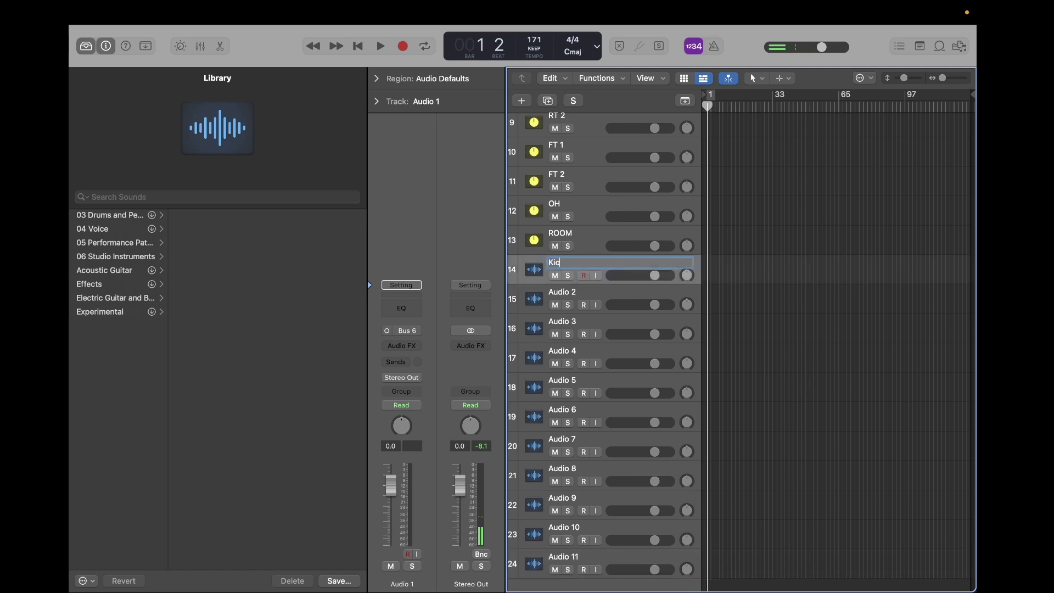
type("Kick In")
key("Tab")
type("Kick Out")
key("Tab")
type("Snare Top")
key("Tab")
type("Snare BT")
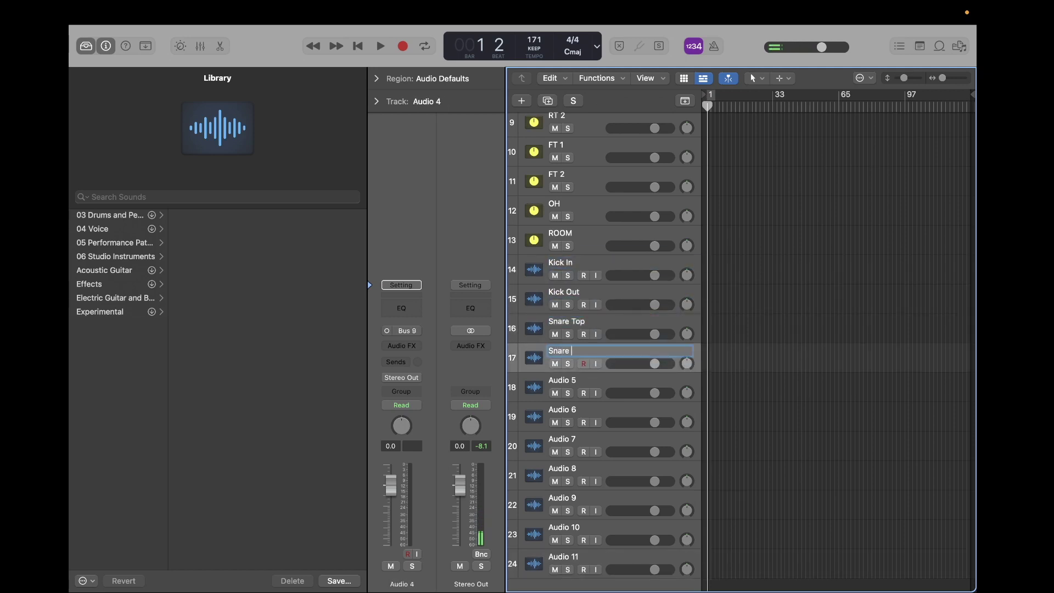
key("Tab")
type("RT 1")
key("Tab")
type("RT 2")
key("Tab")
type("FT 1")
key("Tab")
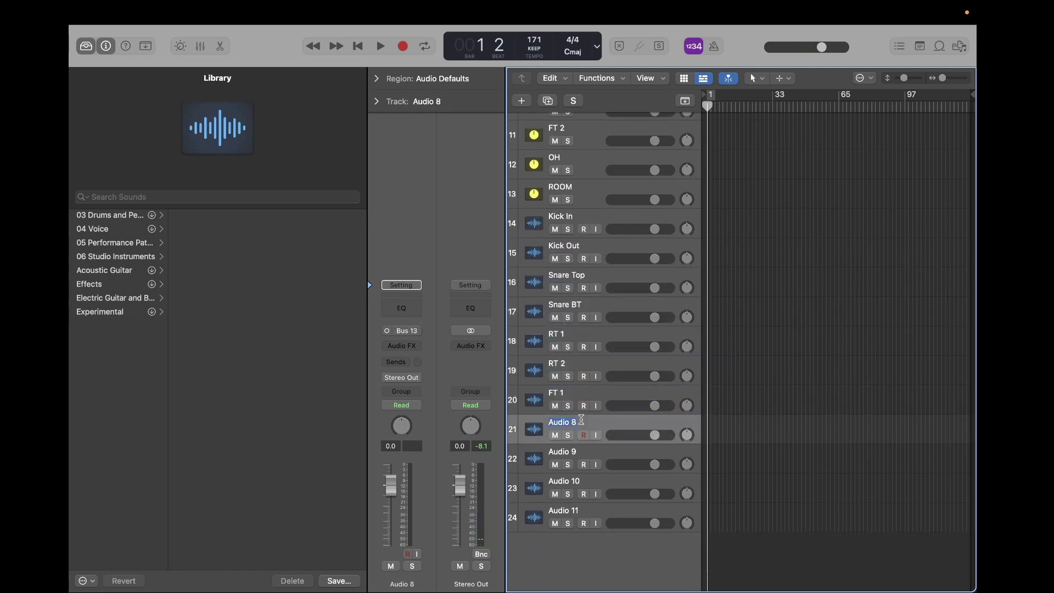
type("FT 2")
Rename track 18 Hi-Hat, then the following tracks RT 1, RT 2, FT 1, FT 2, OH and ROOM
key("Tab")
double_click(557, 333)
type("Hi-Hat")
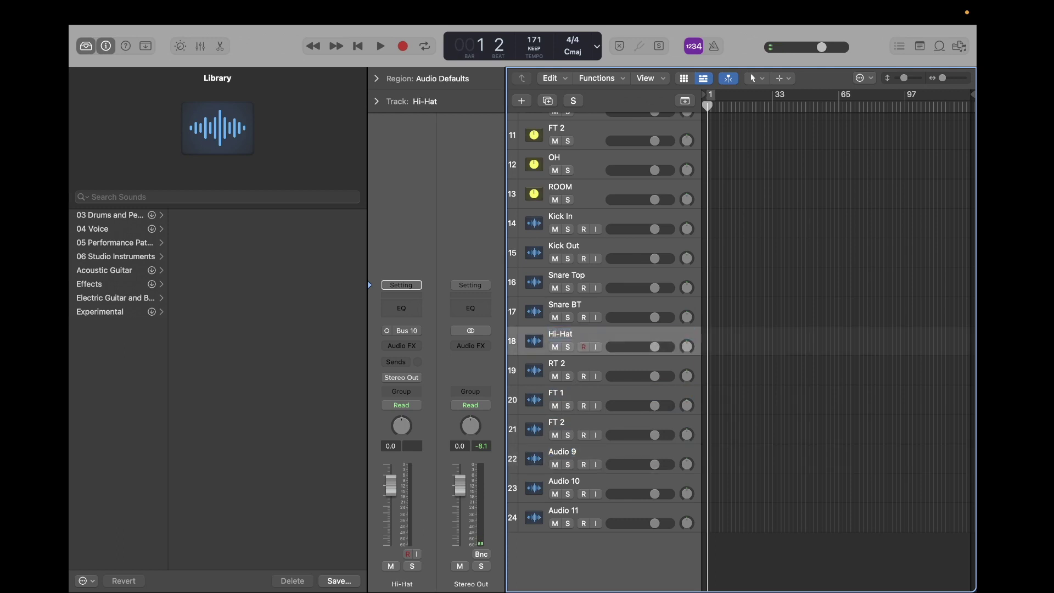
key("Tab")
type("RT 1")
key("Tab")
type("RT 2")
key("Tab")
type("RT")
key("BackSpace")
key("BackSpace")
type("FT 1")
key("Tab")
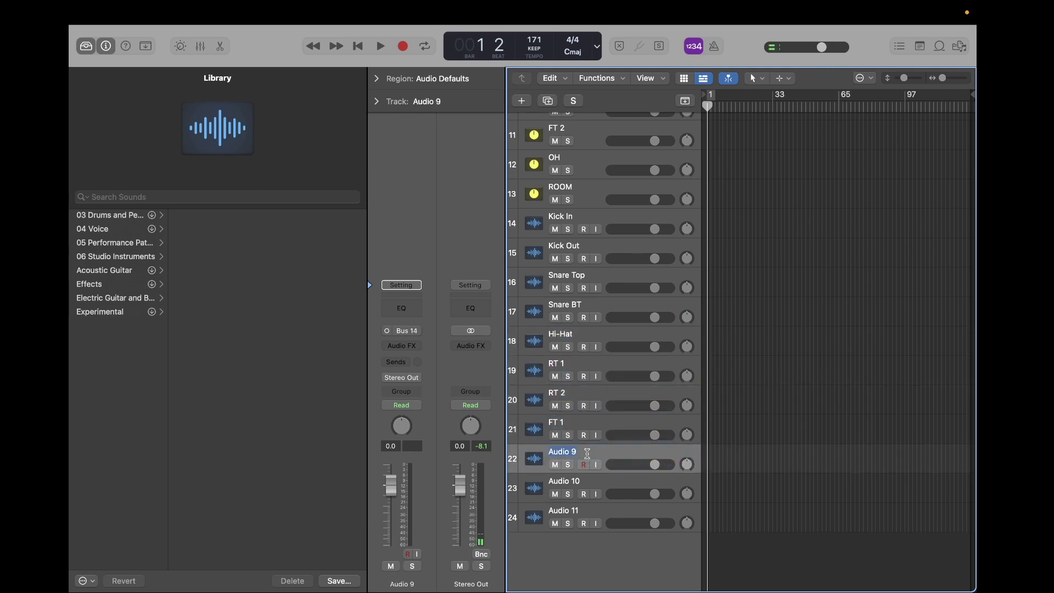
type("FT 2")
key("Tab")
type("OH")
key("Tab")
type("ROOM")
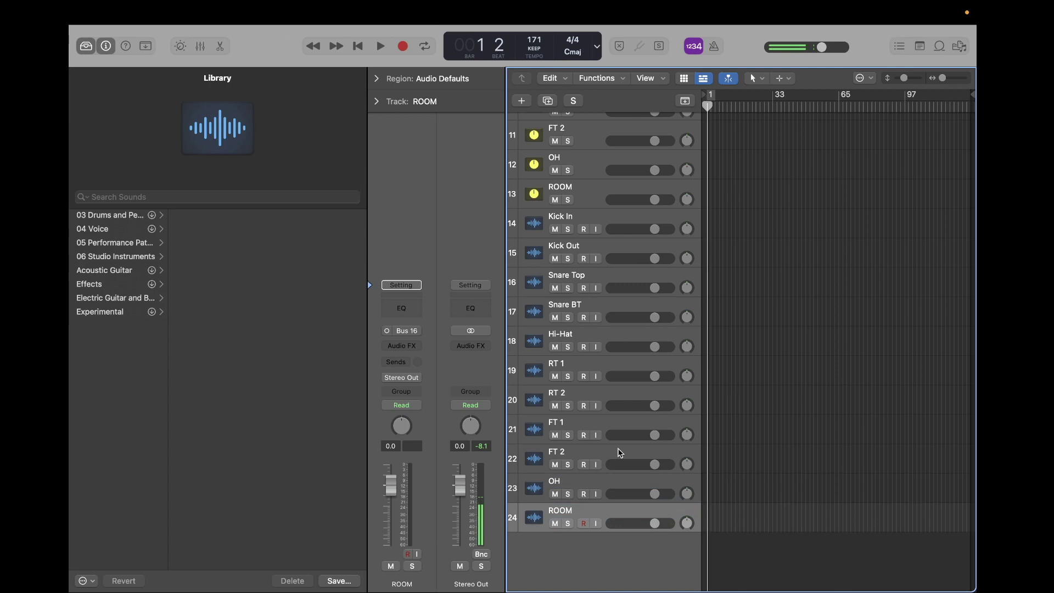
scroll(604, 374, "up", 1)
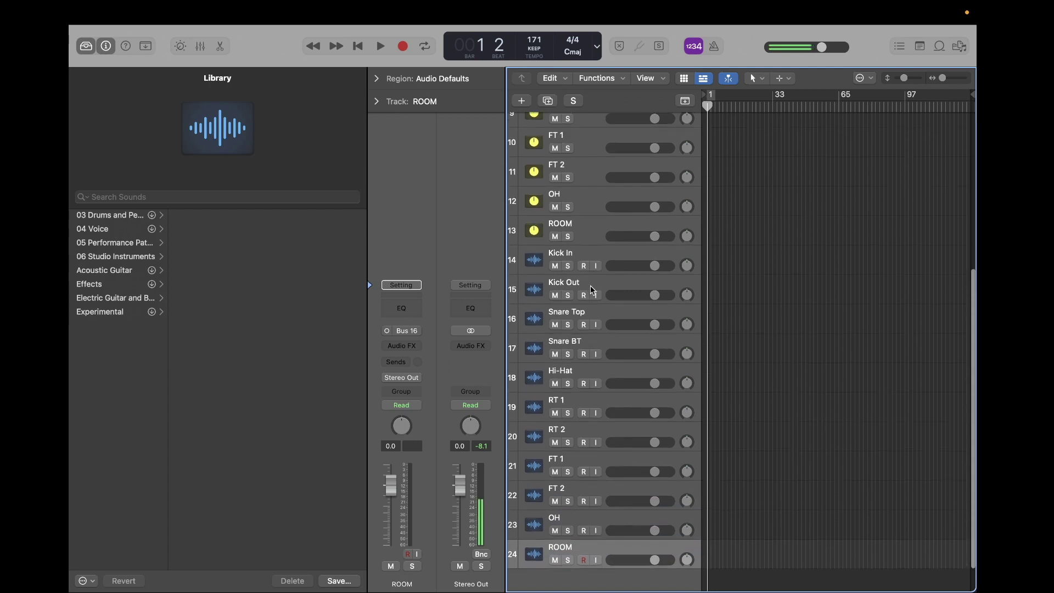
left_click(591, 255)
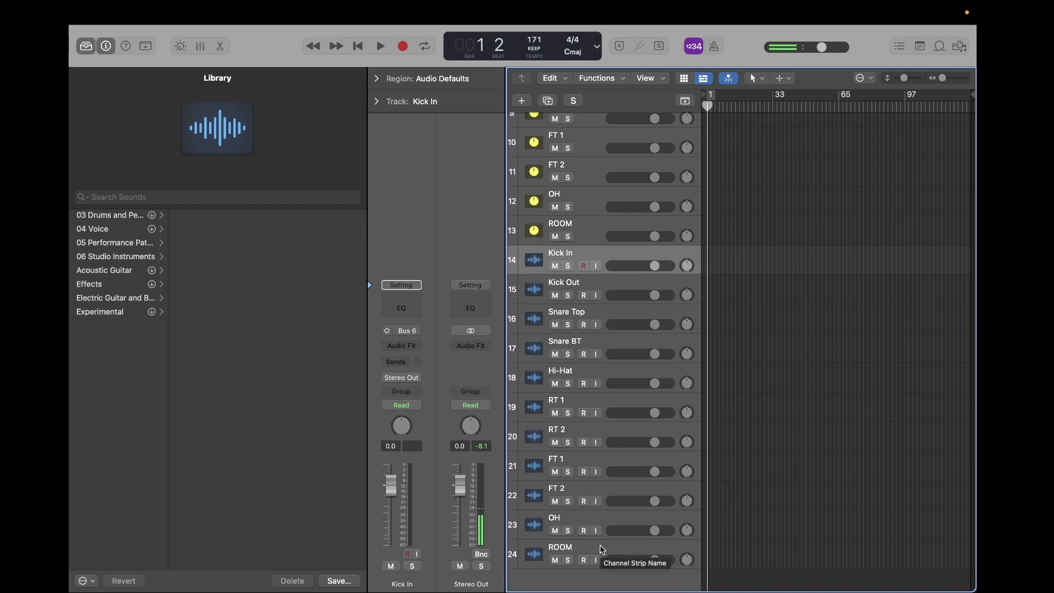
Record-enable all drum audio tracks, then open Superior Drummer on the Basic instrument track
left_click(584, 441)
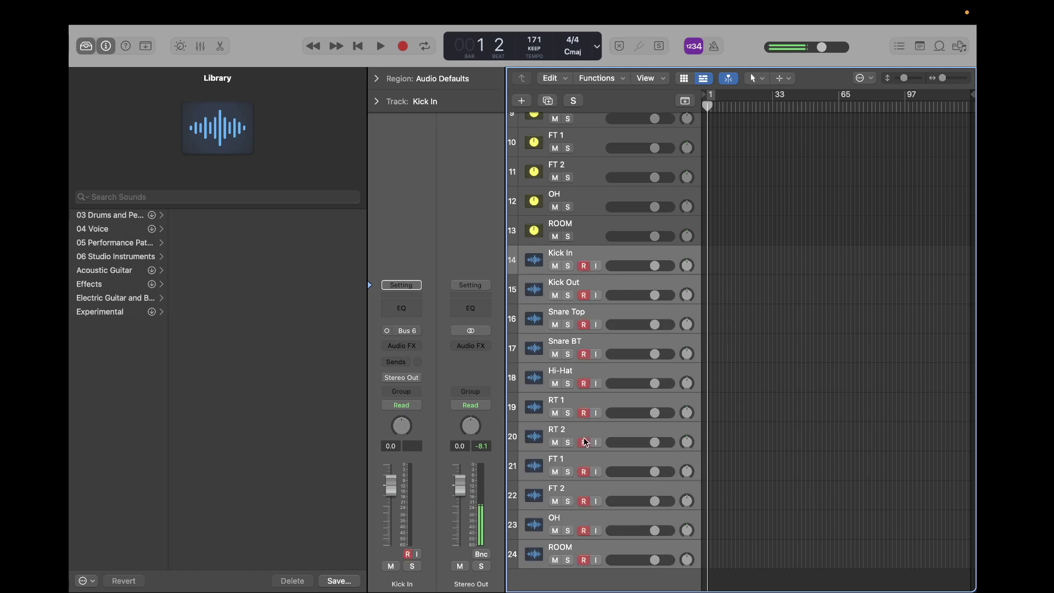
scroll(614, 350, "up", 10)
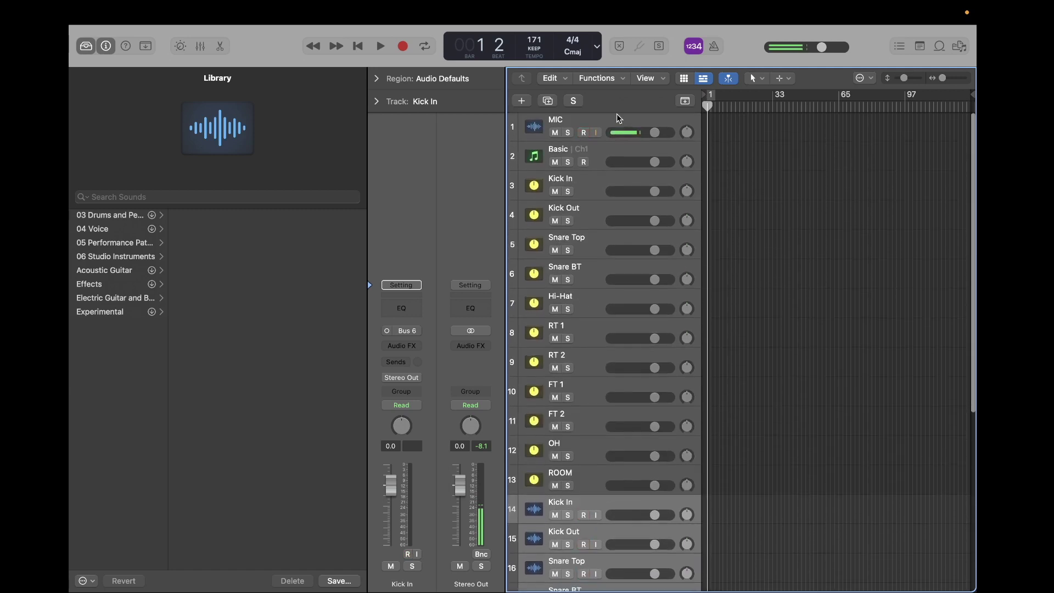
left_click(617, 114)
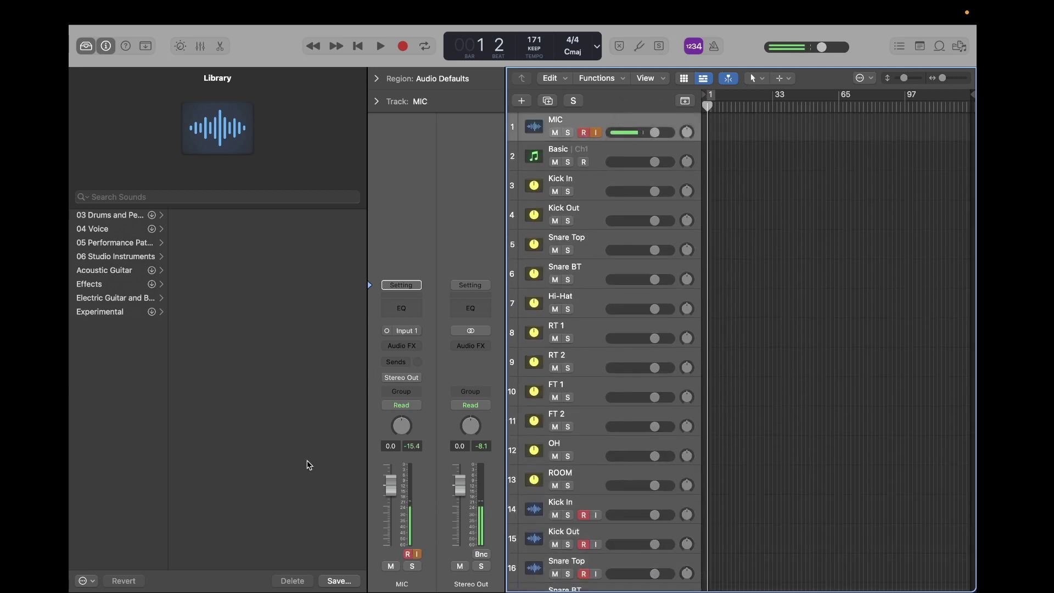
left_click(622, 150)
left_click(402, 333)
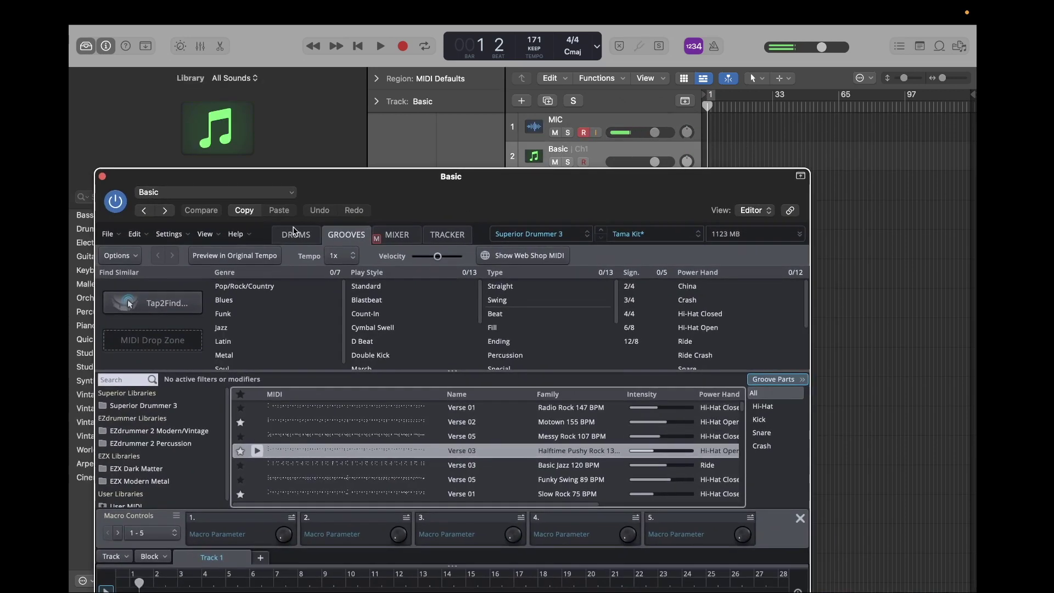
Drop the Verse 03 groove onto the Basic track, keeping the 171 project tempo, and close Superior Drummer
left_click(295, 233)
left_click(348, 233)
left_click_drag(289, 447, 707, 156)
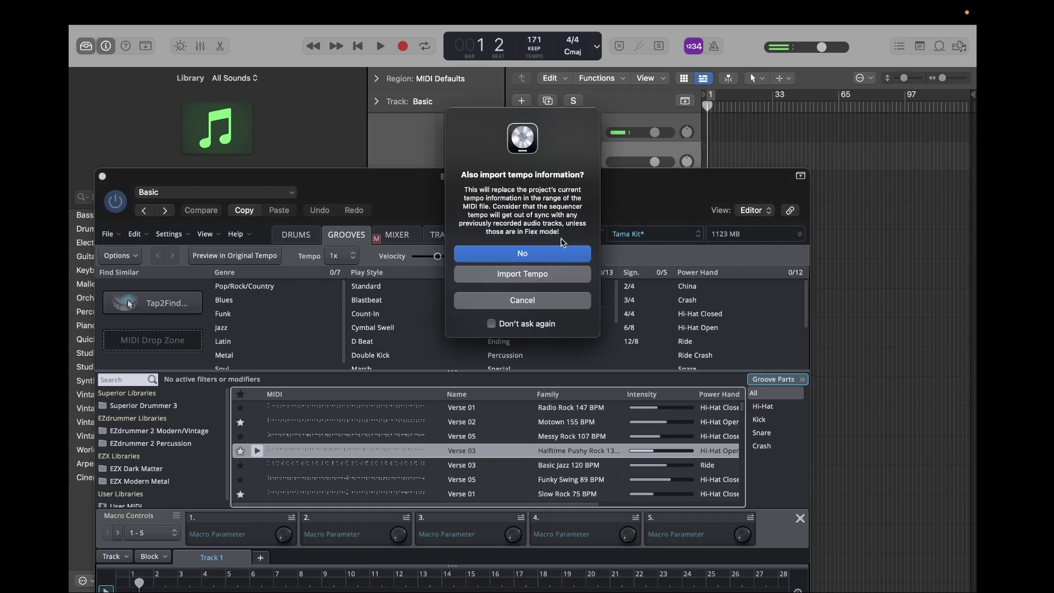
left_click(547, 253)
left_click(102, 176)
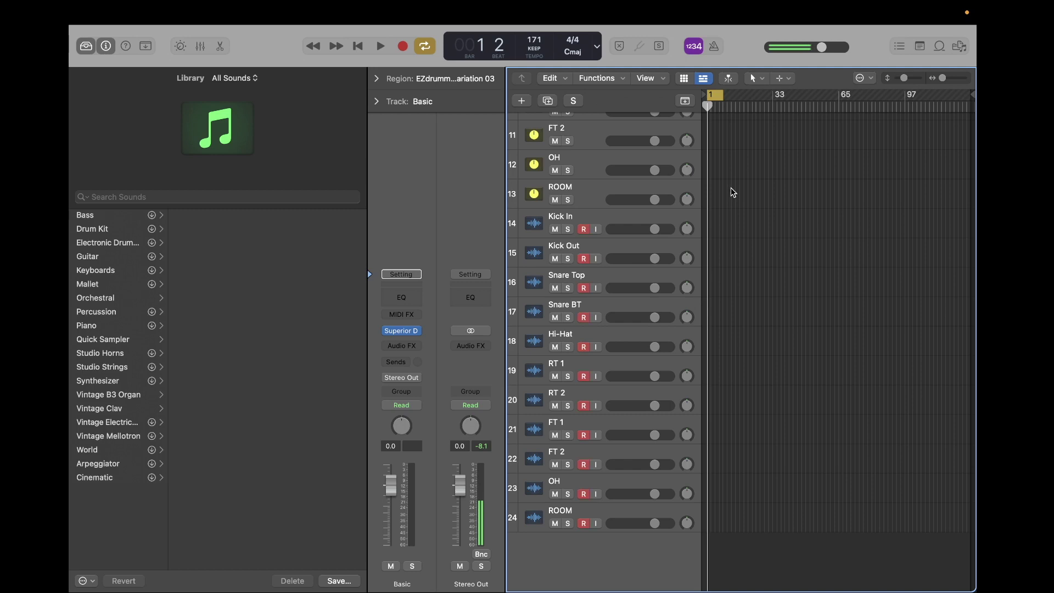
Record the groove's mics onto the drum tracks, stop, and zoom to the new regions
key("r")
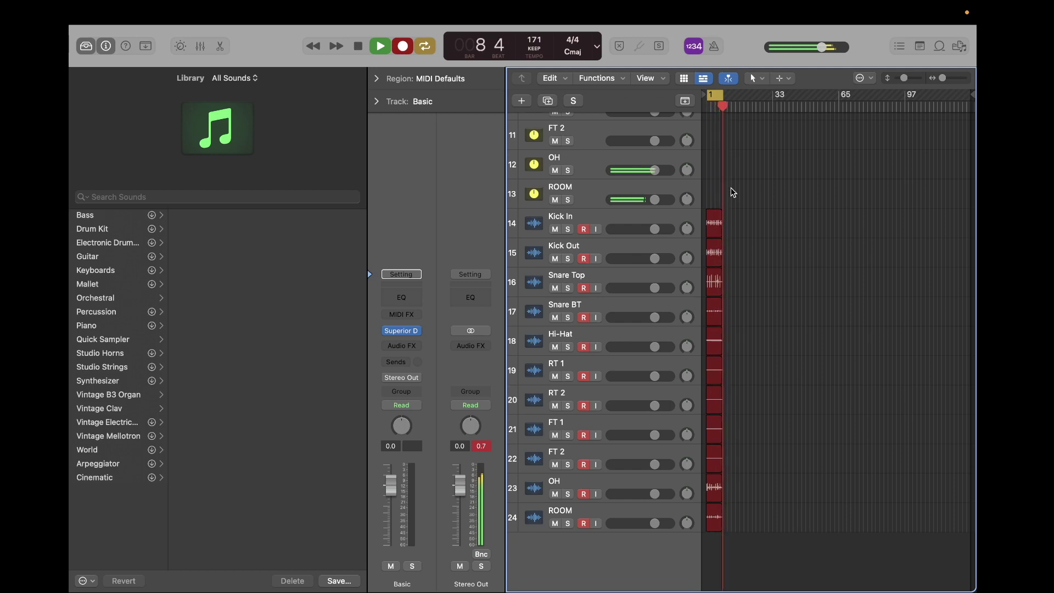
key("space")
key("z")
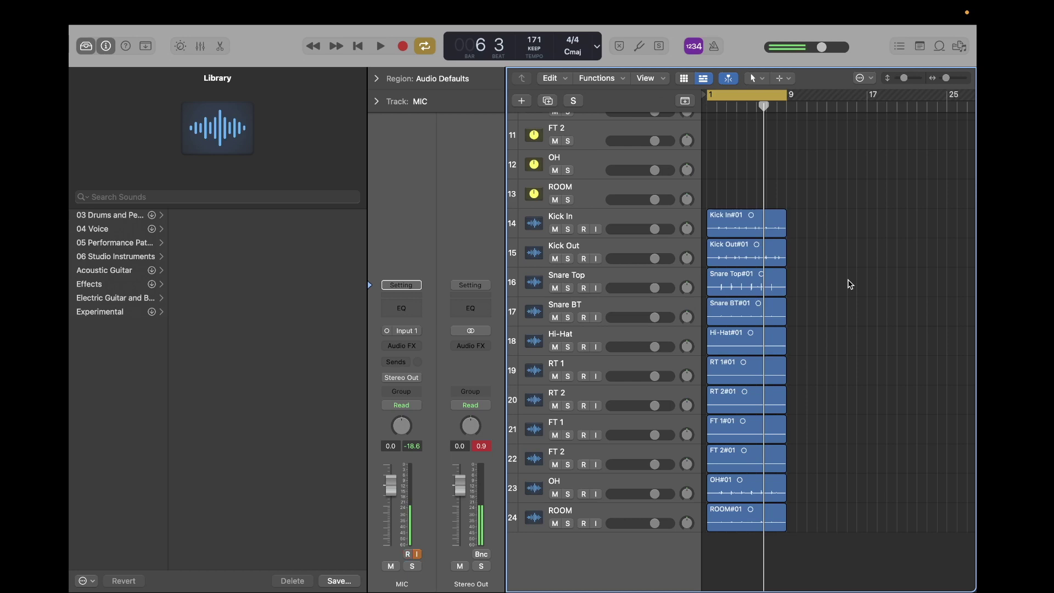
Play the Kick In track soloed from bar 1, then restart playback
left_click(569, 229)
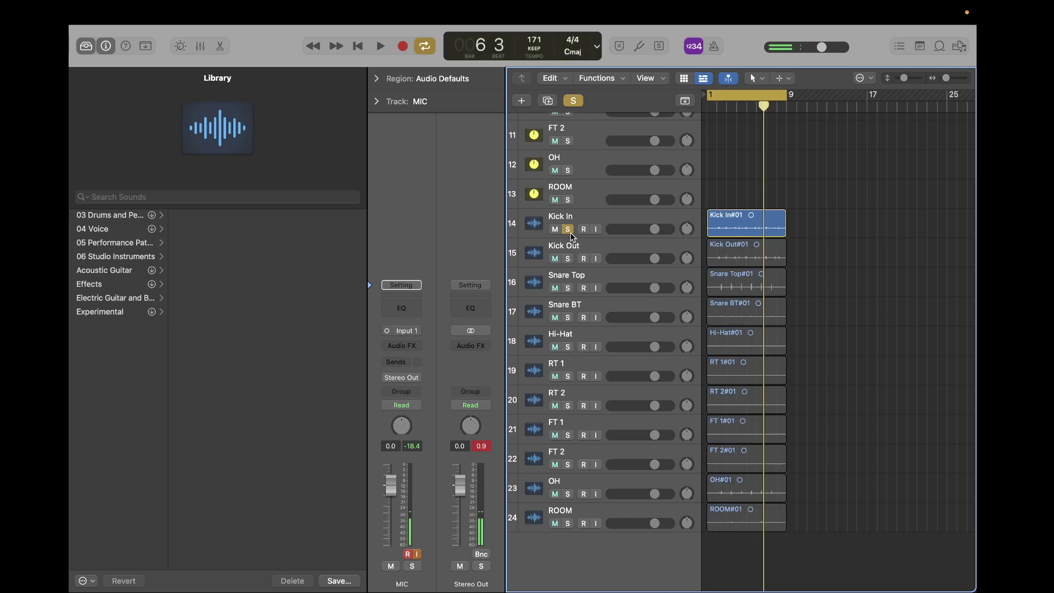
key("space")
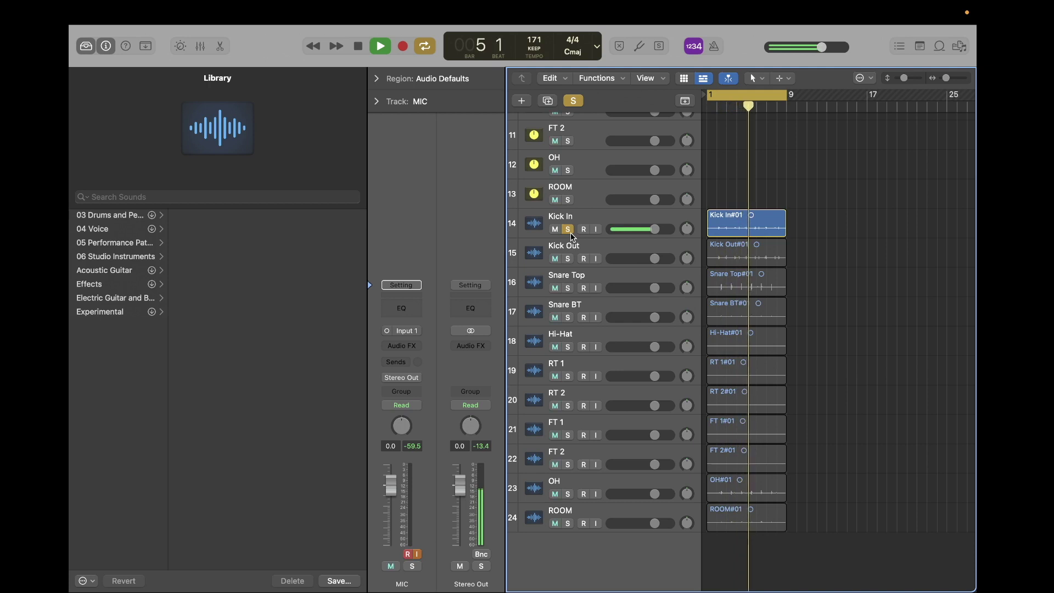
left_click(571, 232)
key("space")
scroll(564, 276, "up", 3)
scroll(564, 280, "up", 5)
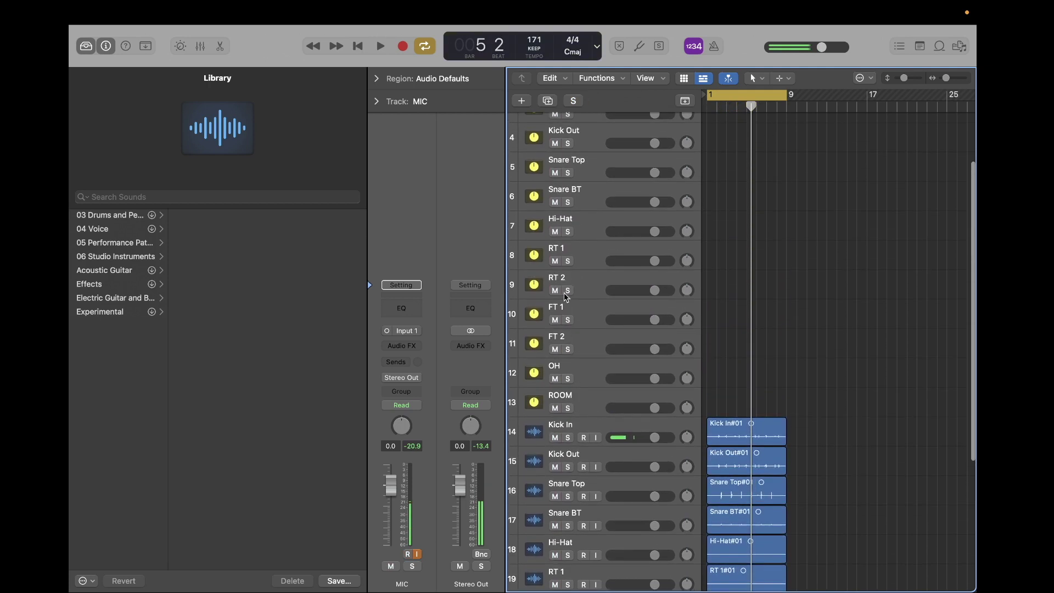
scroll(582, 192, "up", 3)
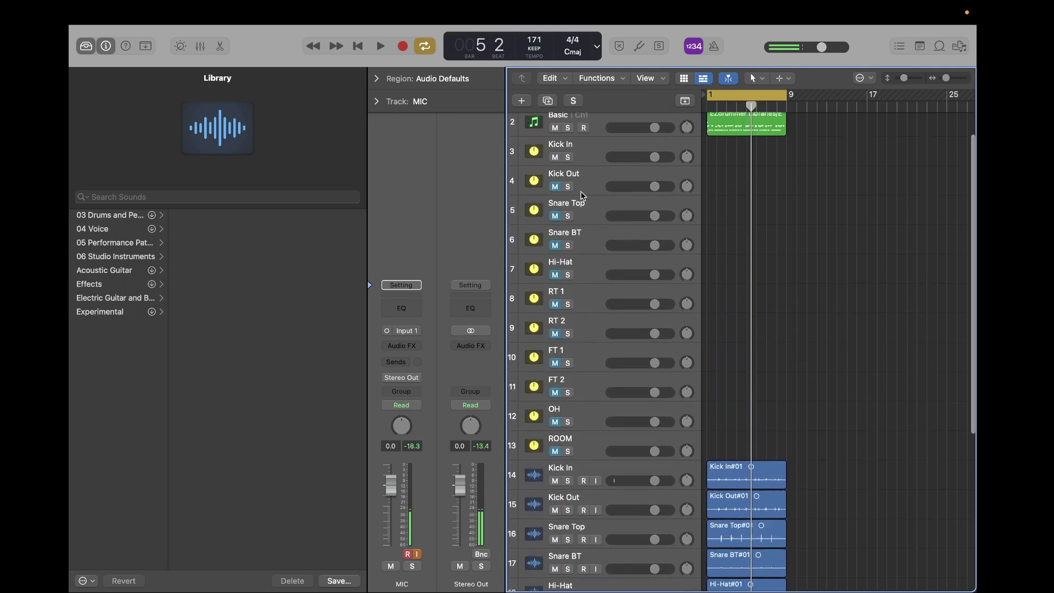
scroll(653, 292, "down", 8)
scroll(653, 292, "up", 5)
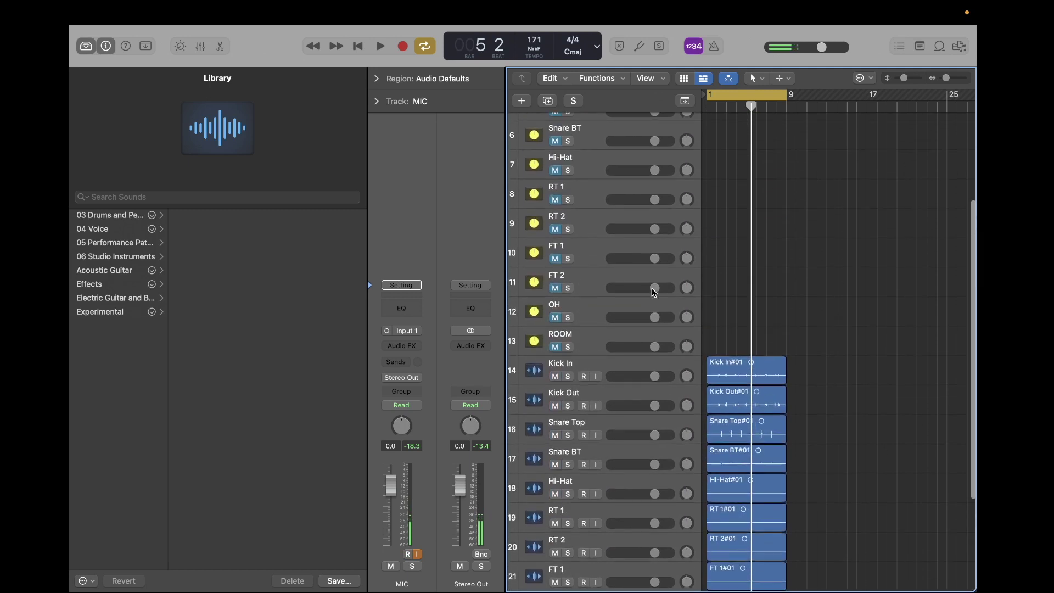
key("space")
scroll(675, 307, "down", 5)
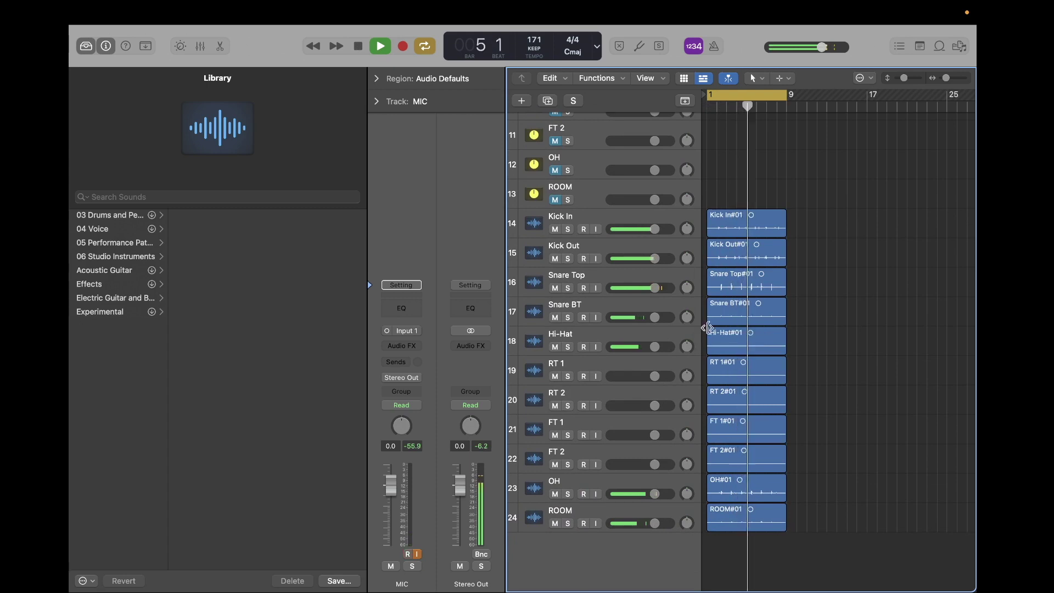
Move the loop start to about bar 3 and audition Snare Top, Kick Out and Snare BT soloed
left_click_drag(705, 101, 728, 100)
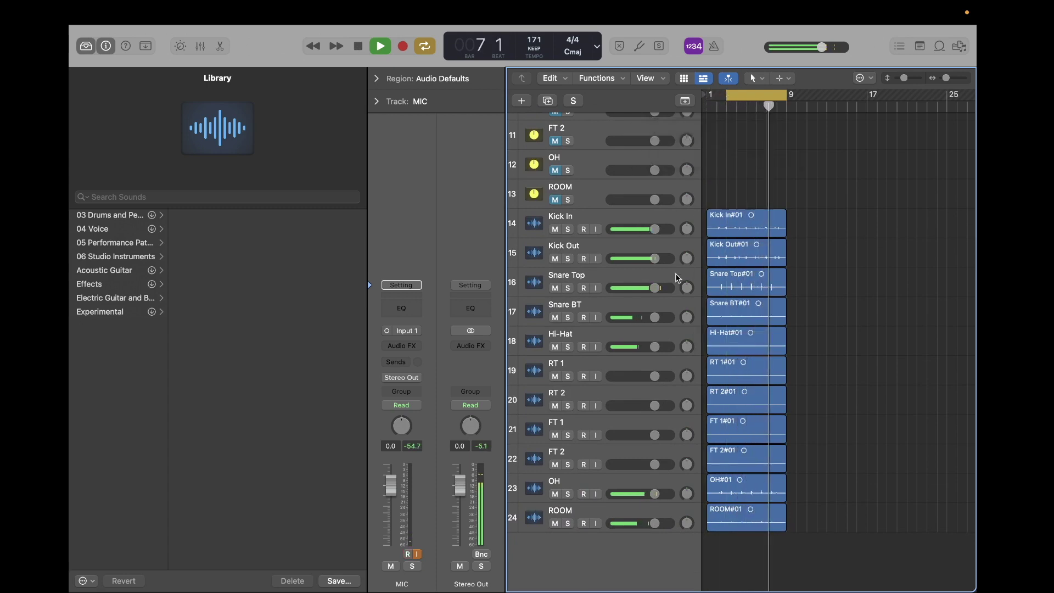
left_click(568, 288)
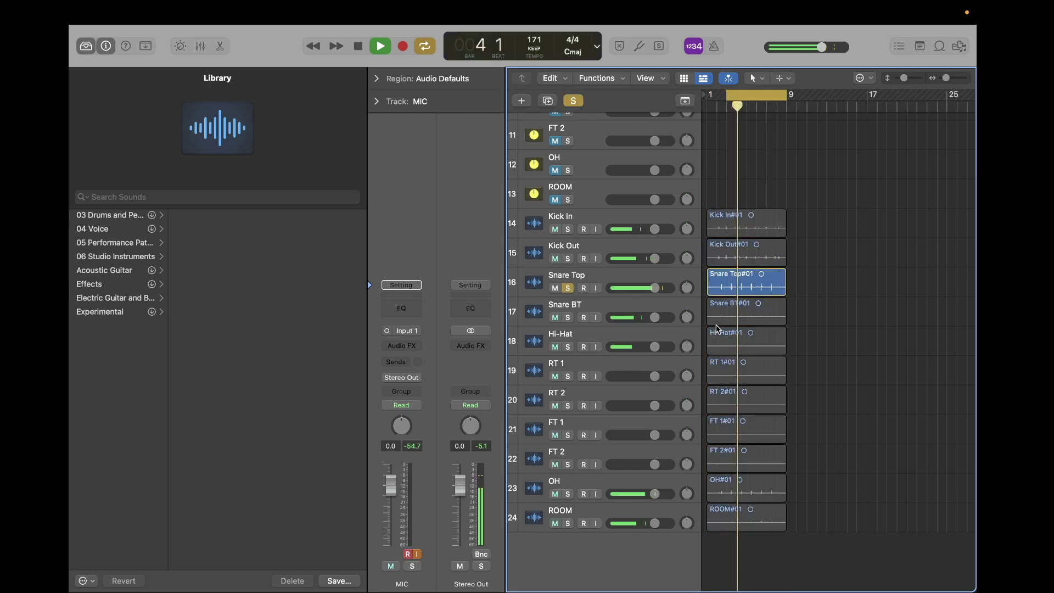
left_click(568, 259)
left_click(568, 288)
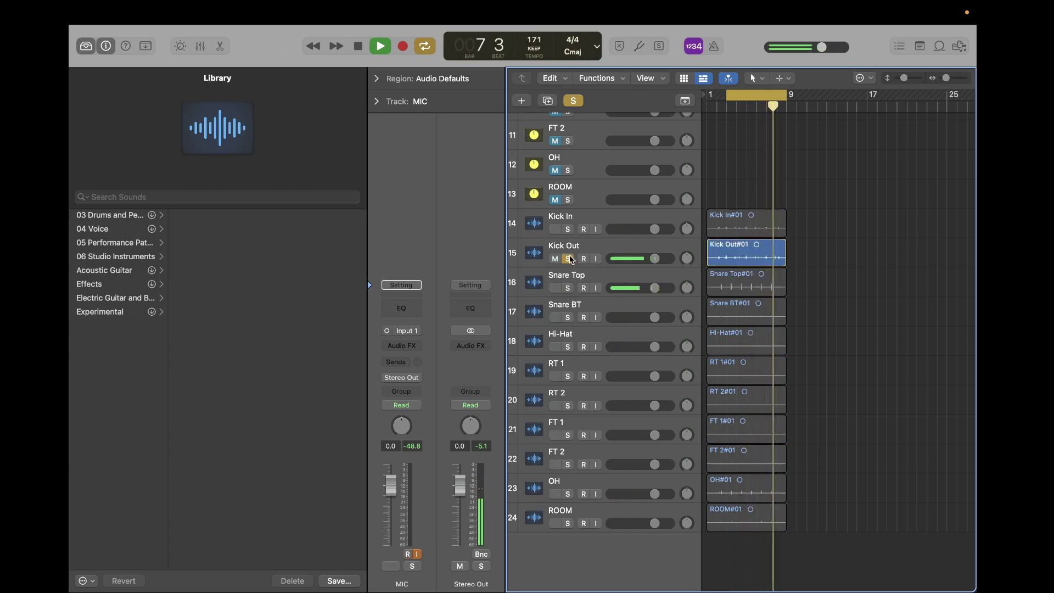
left_click(568, 318)
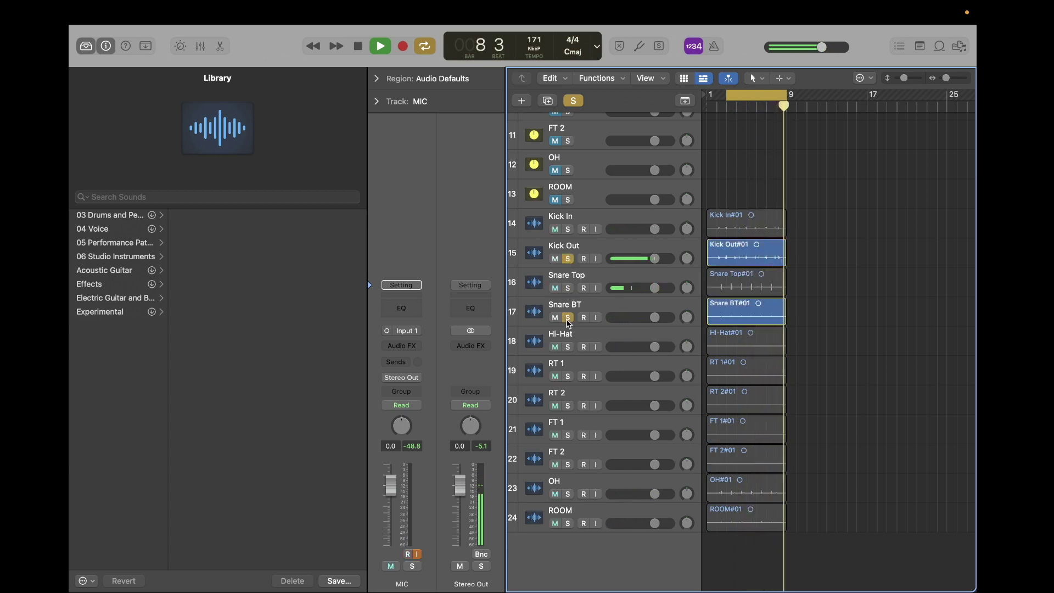
left_click(568, 259)
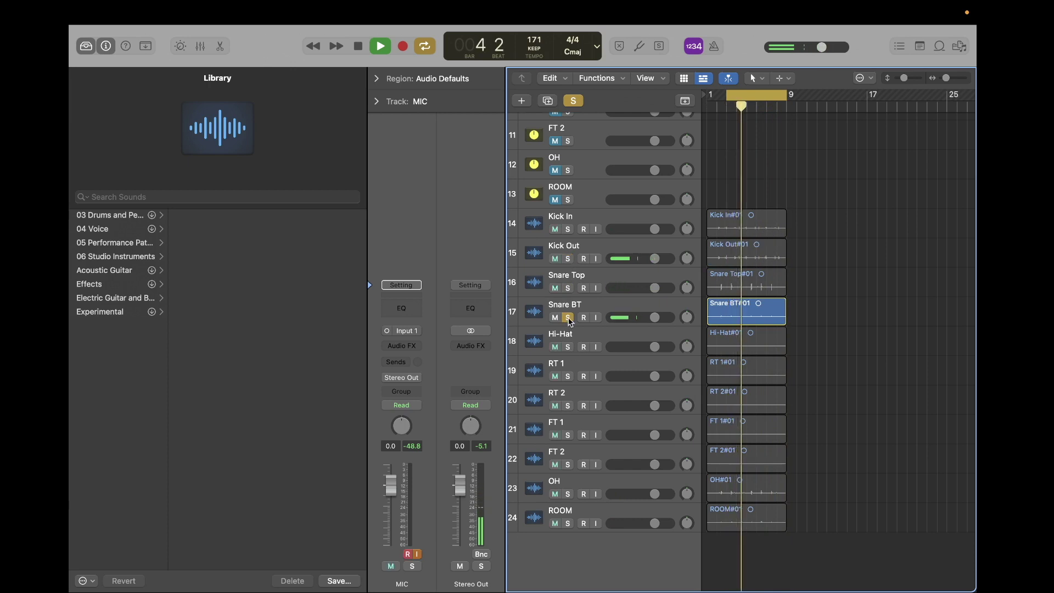
left_click(568, 317)
Solo Hi-Hat, RT 1 and OH in turn, then stop playback and clear the solo
left_click(570, 363)
left_click(568, 347)
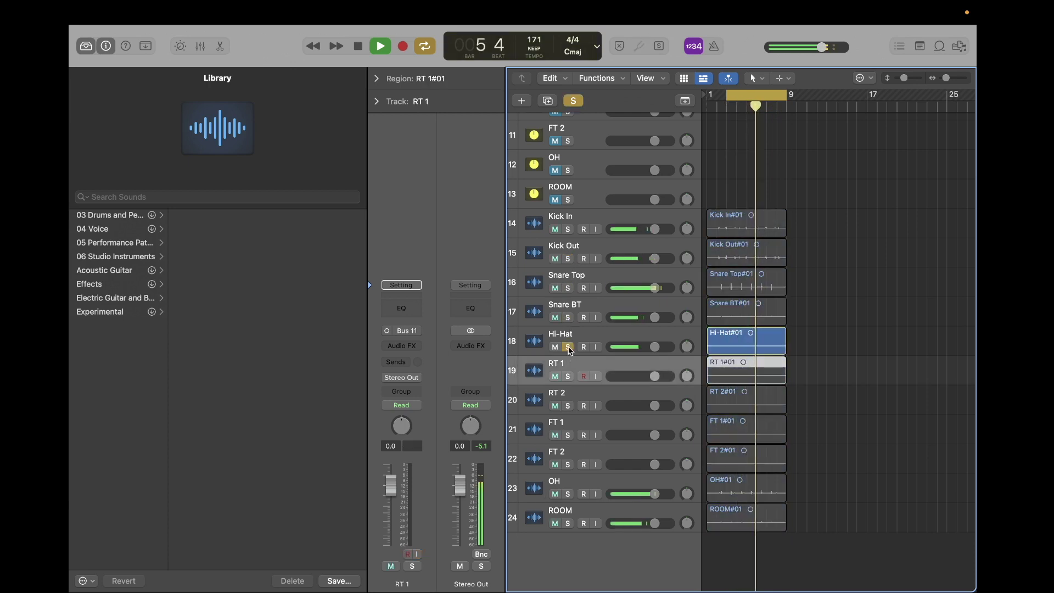
left_click(568, 347)
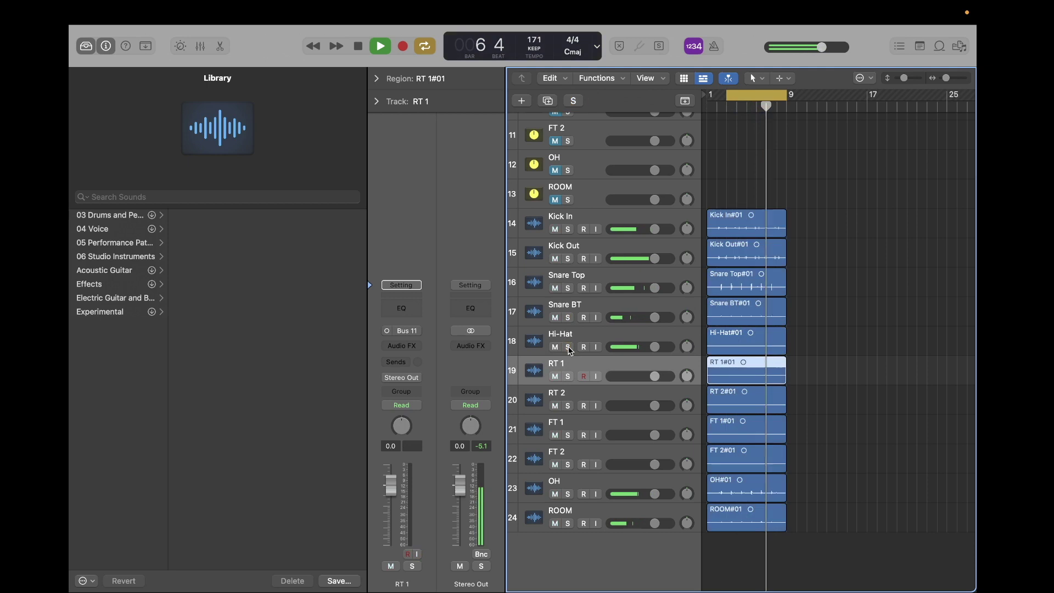
left_click(568, 376)
left_click(568, 376)
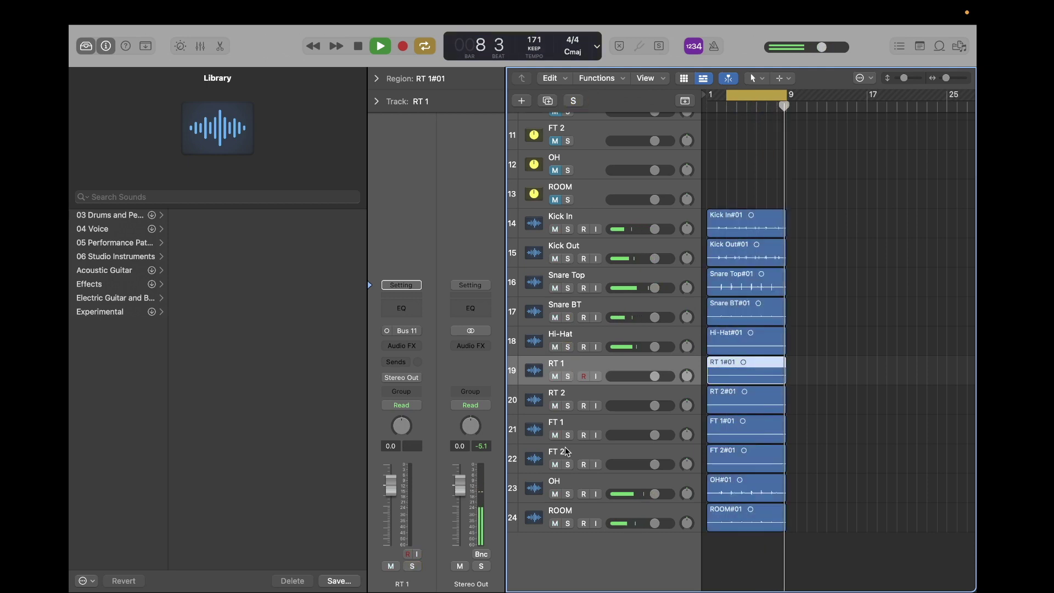
left_click(568, 494)
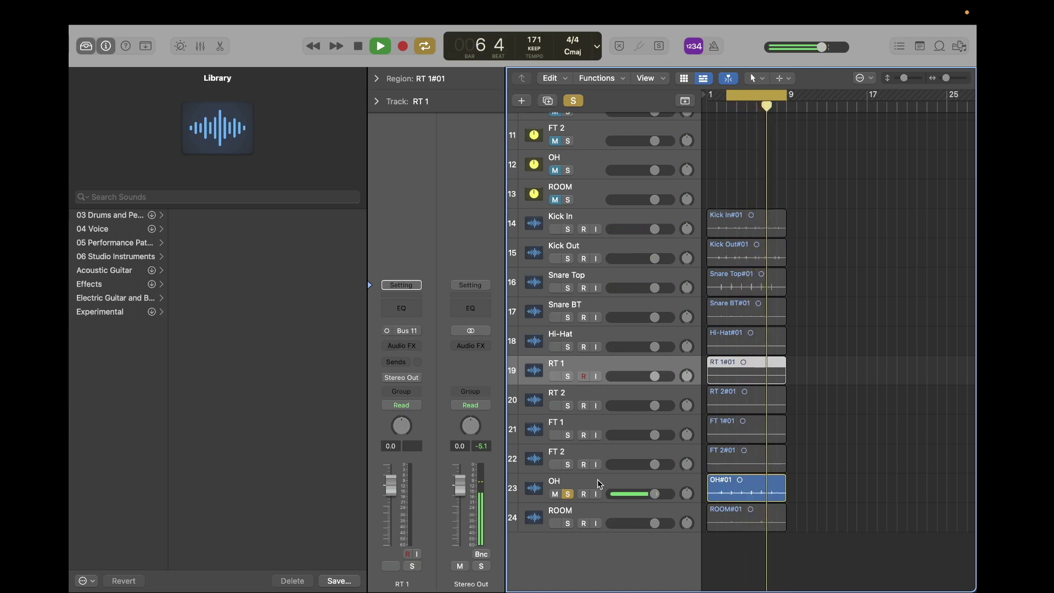
key("space")
key("s")
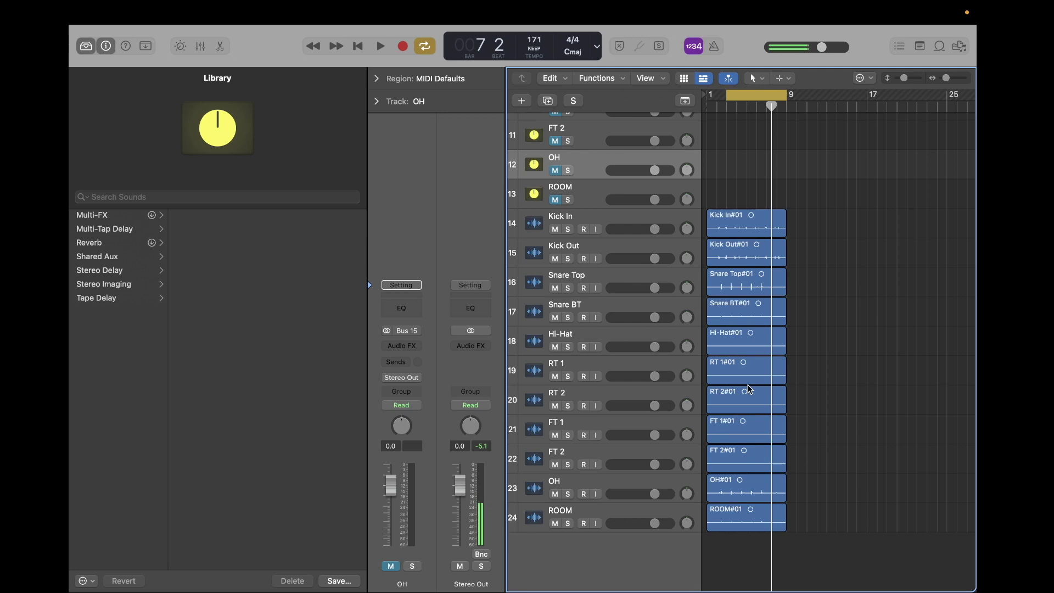
Check the input buses of the FT 2, Kick In, OH and ROOM tracks
left_click(613, 457)
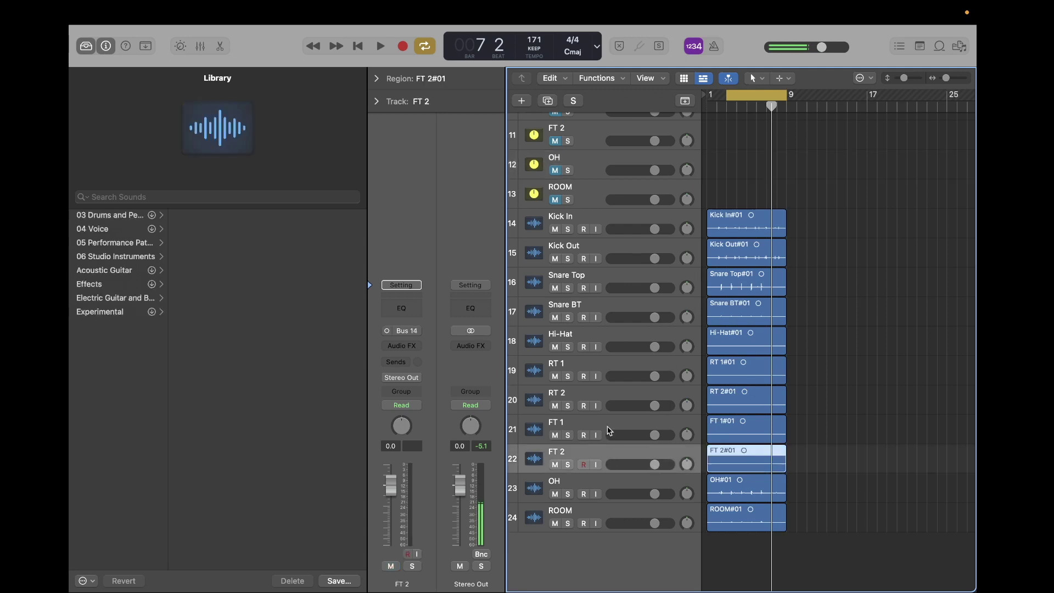
left_click(591, 221)
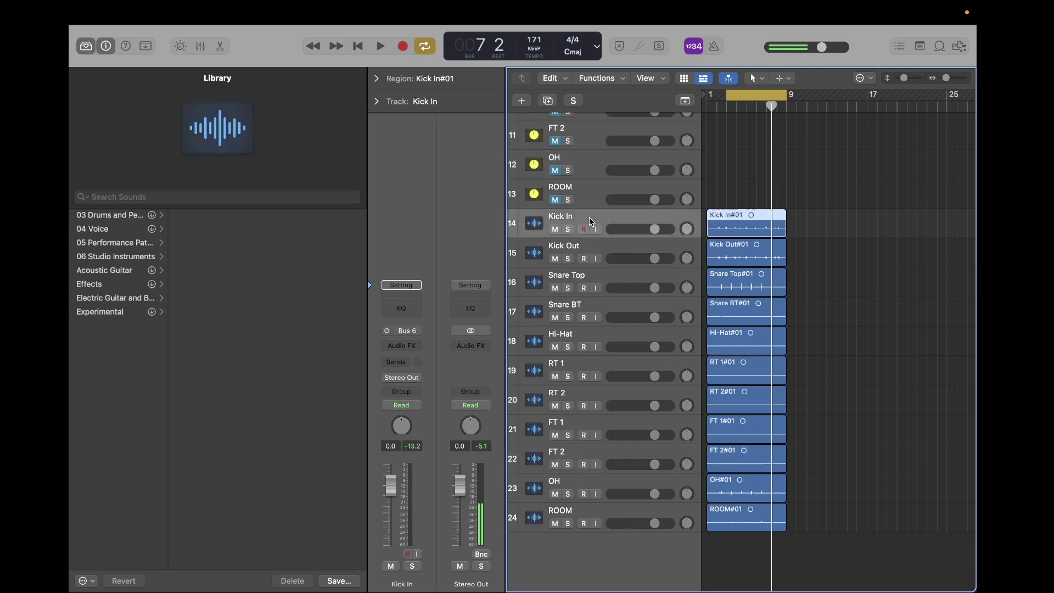
left_click(576, 455)
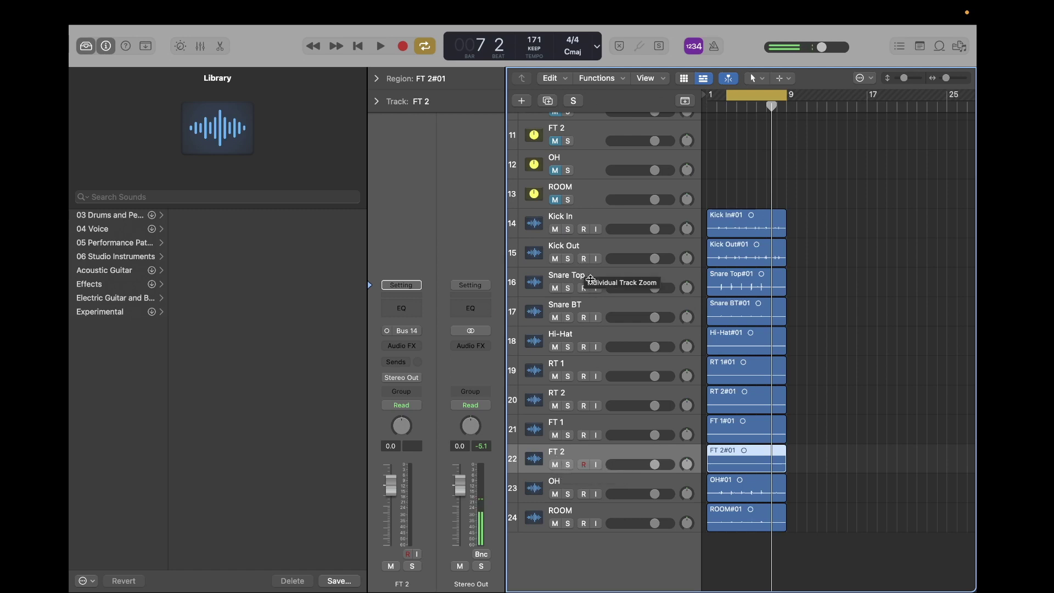
left_click(572, 485)
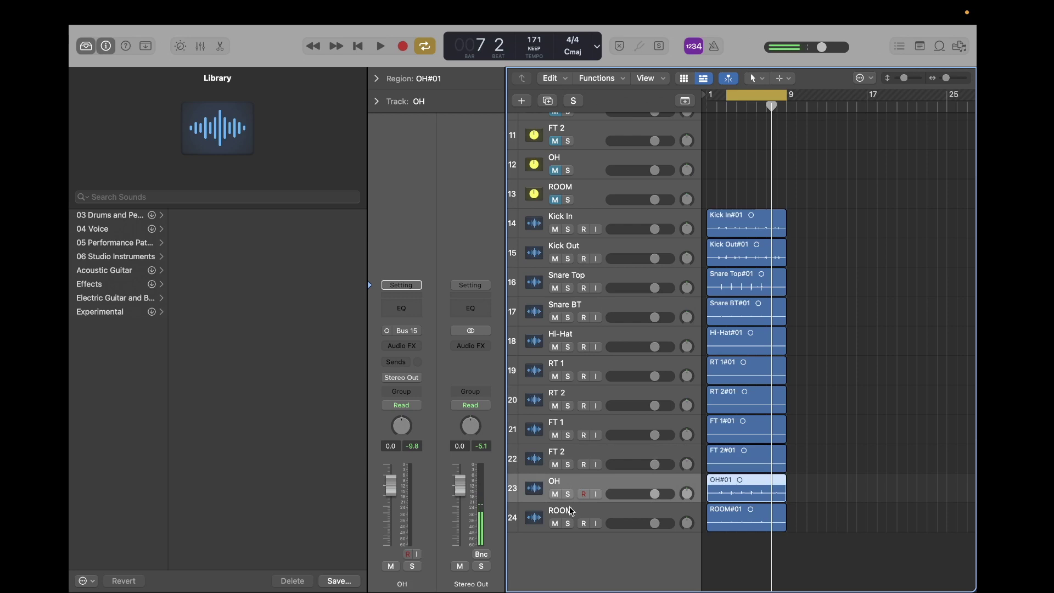
left_click(571, 510)
Compare OH's channel settings, then switch the ROOM channel from mono to stereo
left_click(574, 487)
left_click(592, 513)
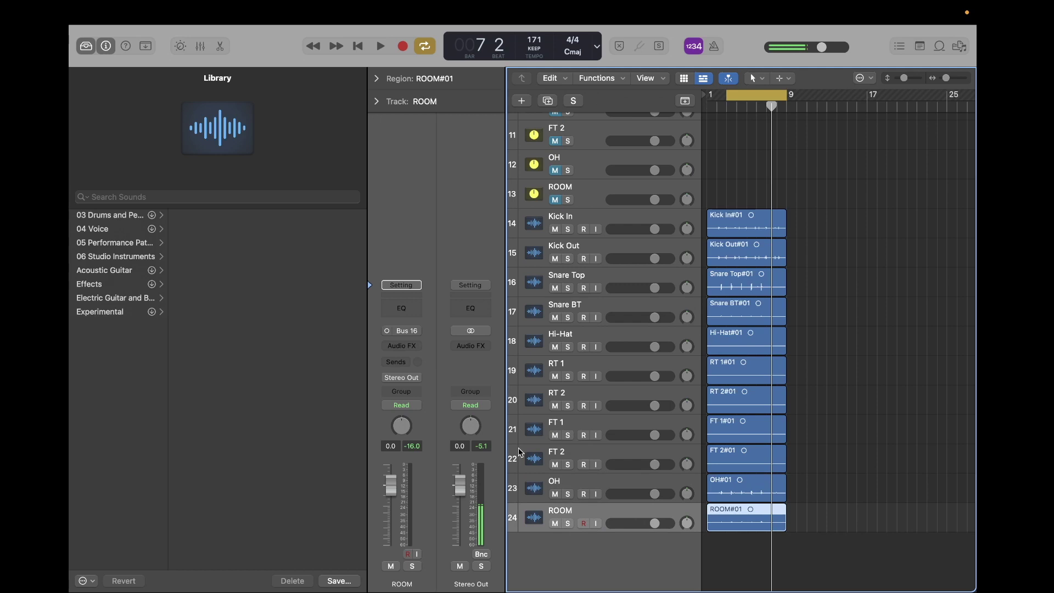
left_click(388, 333)
Delete all eleven #01 drum regions together with their recorded audio files
left_click_drag(848, 522, 761, 482)
key("Delete")
key("Return")
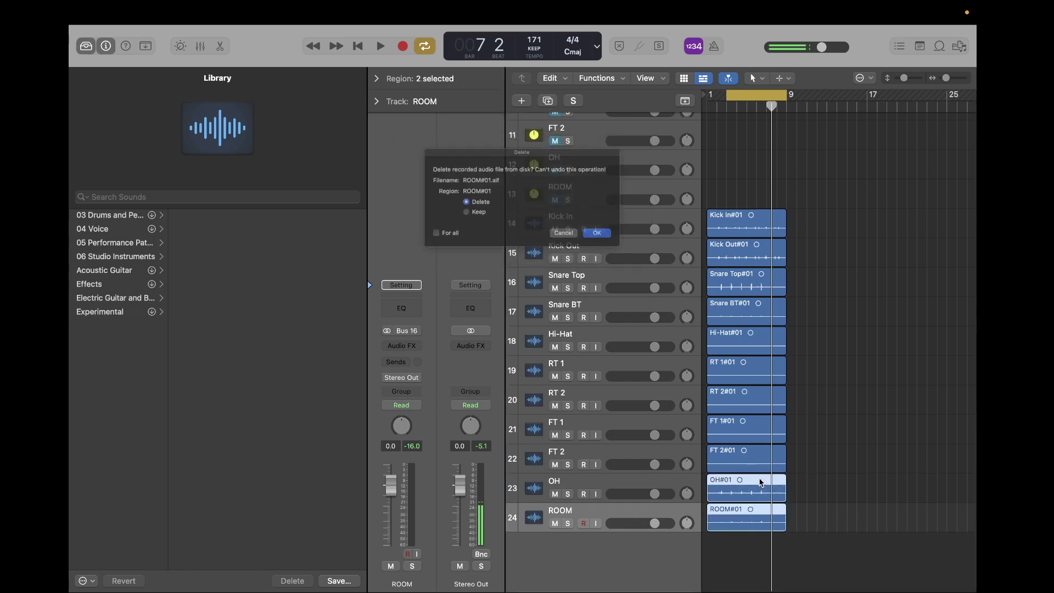
key("Return")
left_click_drag(815, 481, 730, 207)
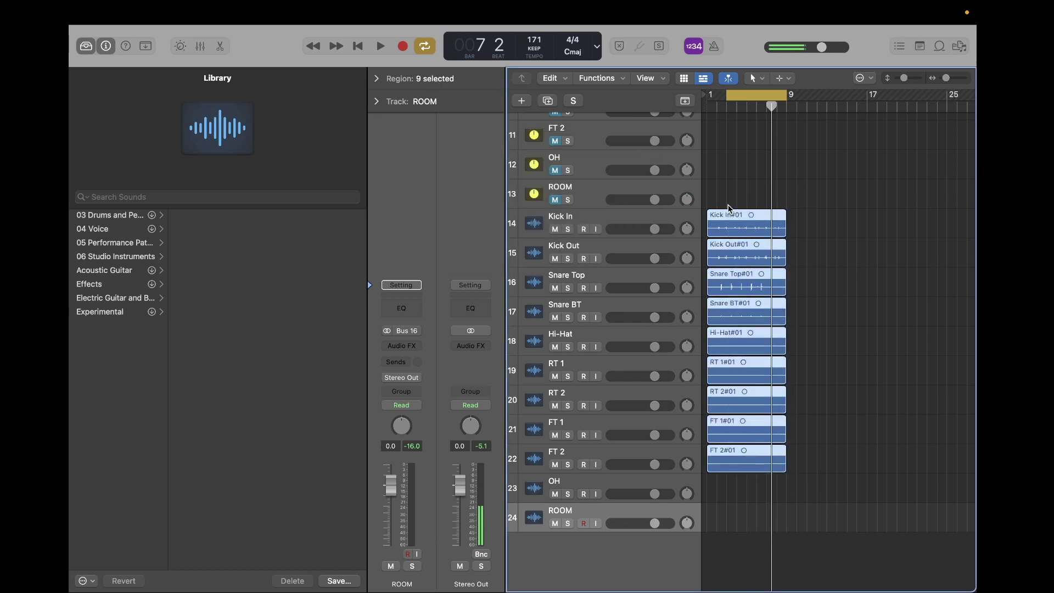
key("Delete")
key("Return")
key("Return")
key("Return")
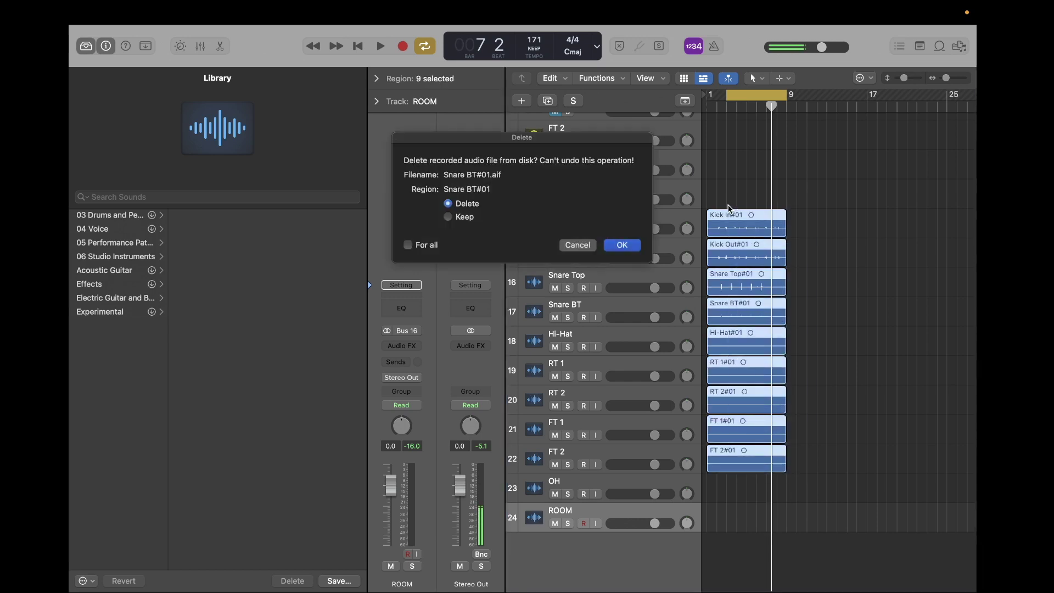
key("Return")
left_click(436, 241)
key("Return")
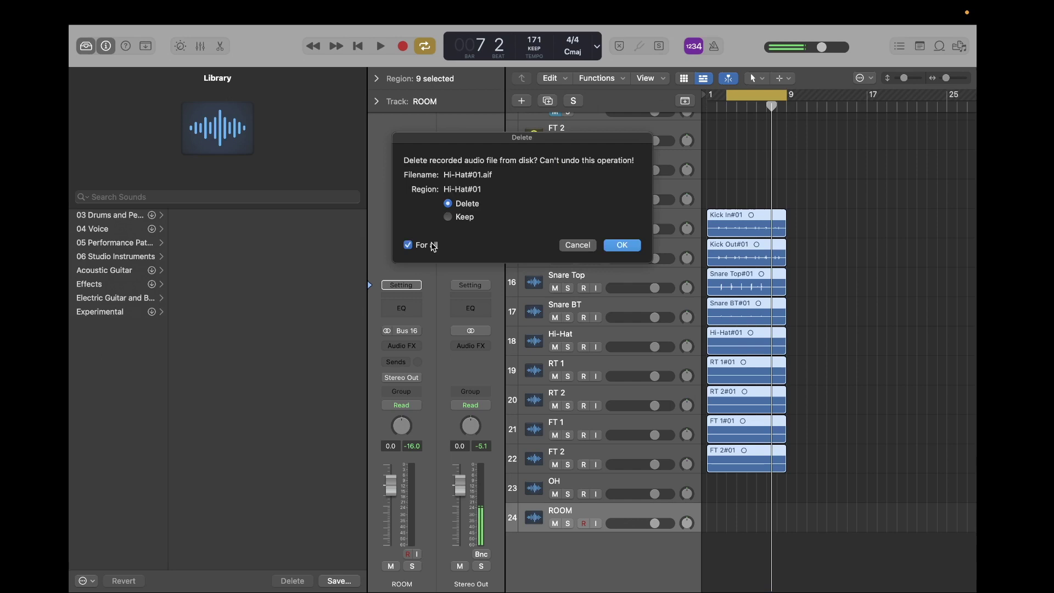
Extend the cycle to bar 1, turn cycling off, and start recording from bar 1
left_click_drag(732, 103, 708, 99)
left_click(746, 94)
left_click(358, 46)
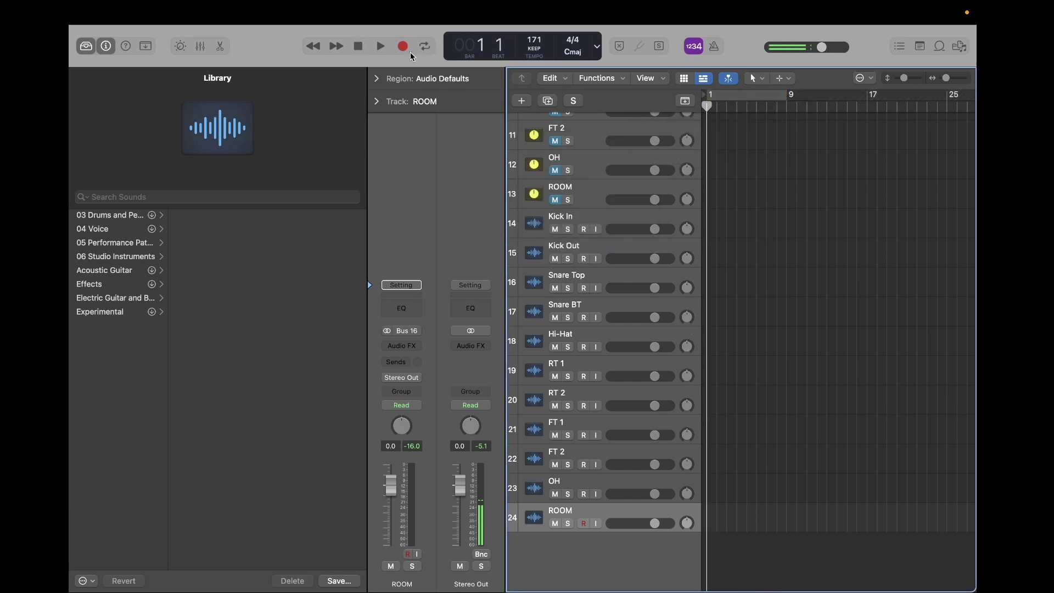
left_click(406, 48)
Let the second drum take record to bar 9, then stop and return to the start
scroll(764, 412, "up", 5)
scroll(764, 411, "down", 5)
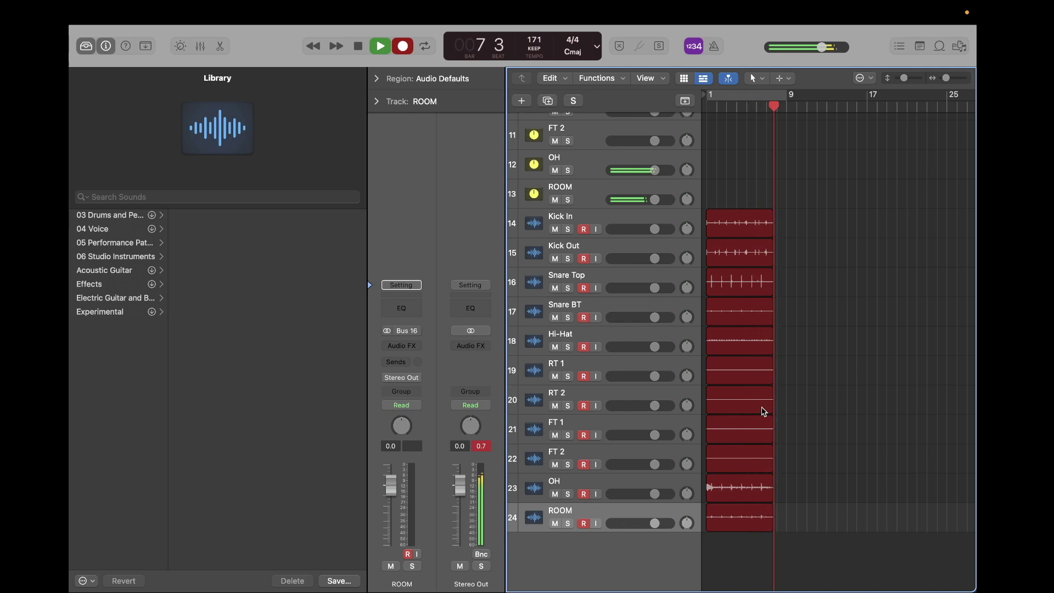
scroll(764, 411, "up", 5)
scroll(764, 411, "down", 5)
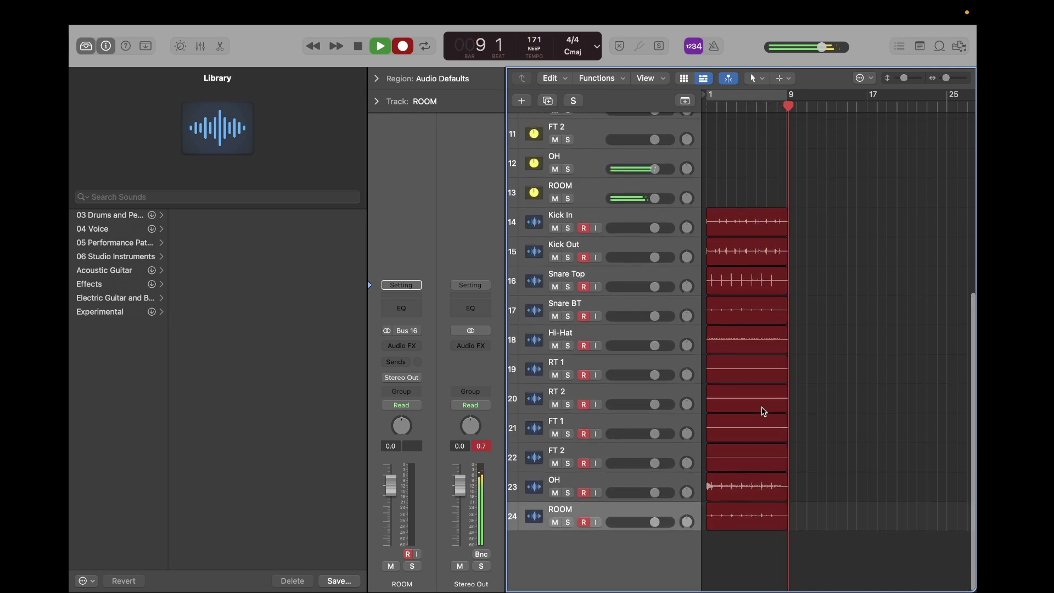
key("space")
key("Return")
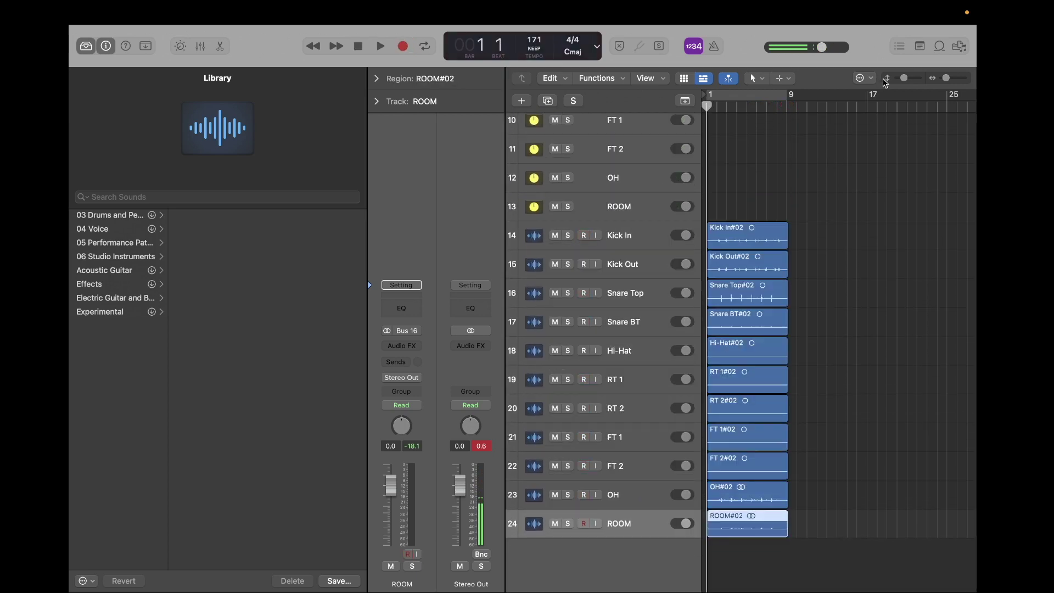
Zoom in to inspect the stereo OH#02 and ROOM#02 regions, then zoom back out
left_click_drag(905, 80, 911, 79)
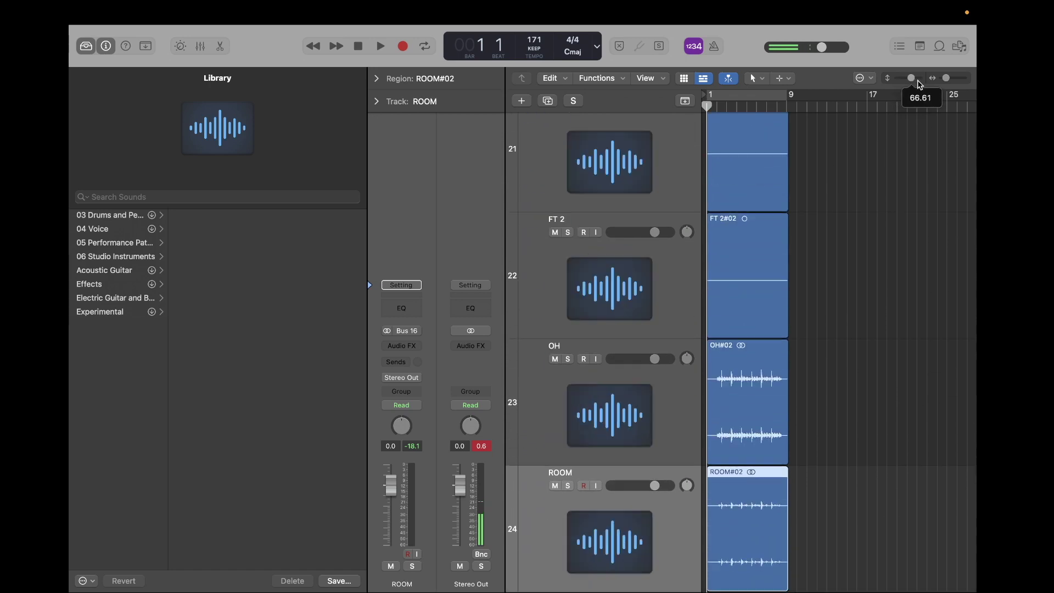
scroll(899, 263, "down", 2)
left_click(807, 390)
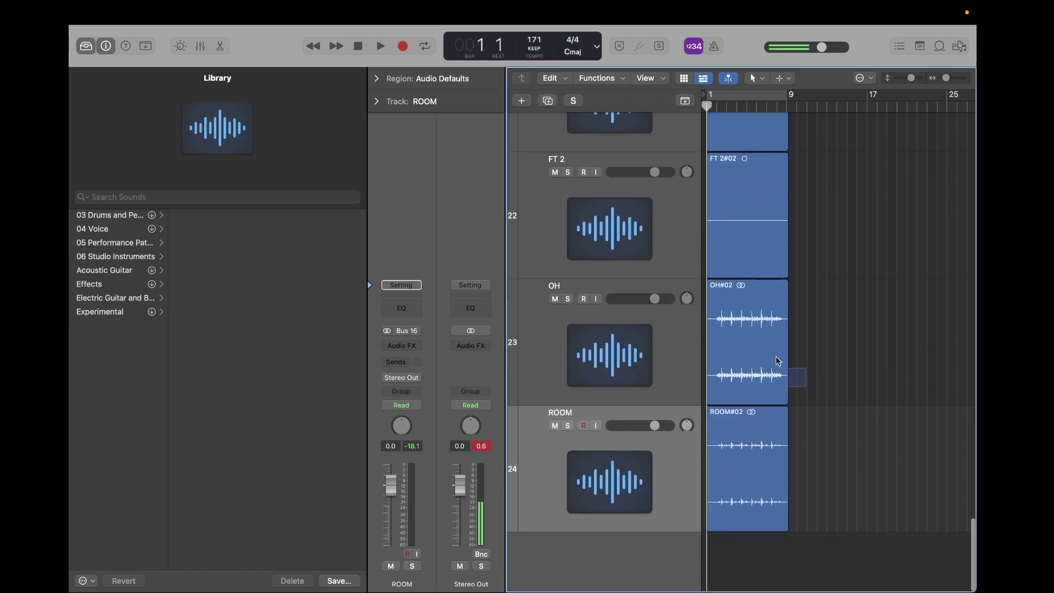
left_click(773, 357)
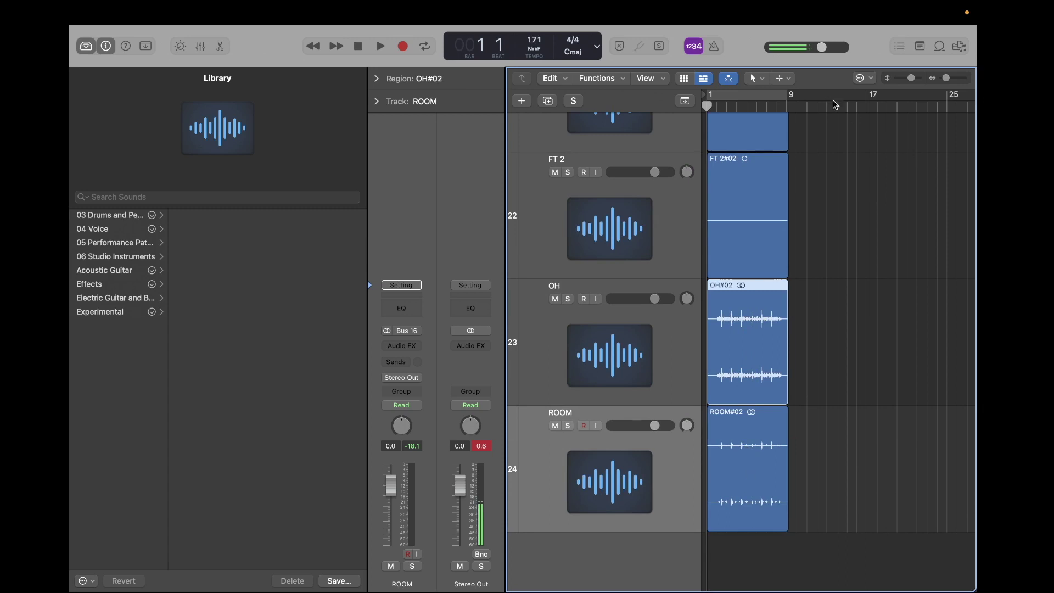
left_click_drag(910, 80, 901, 80)
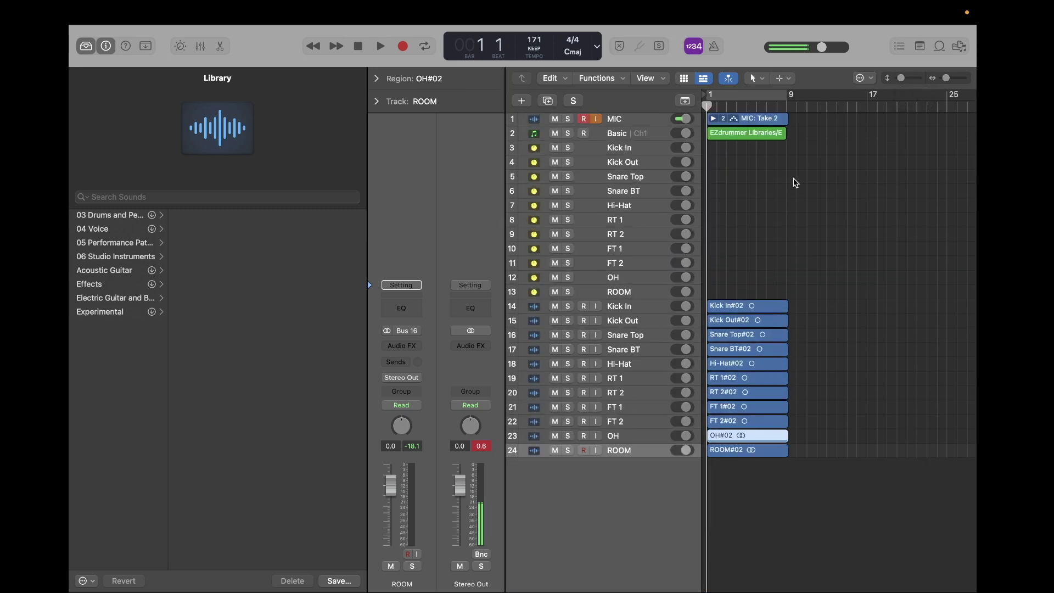
left_click(814, 191)
Play back the new take with instrument tracks 3–13 muted
key("space")
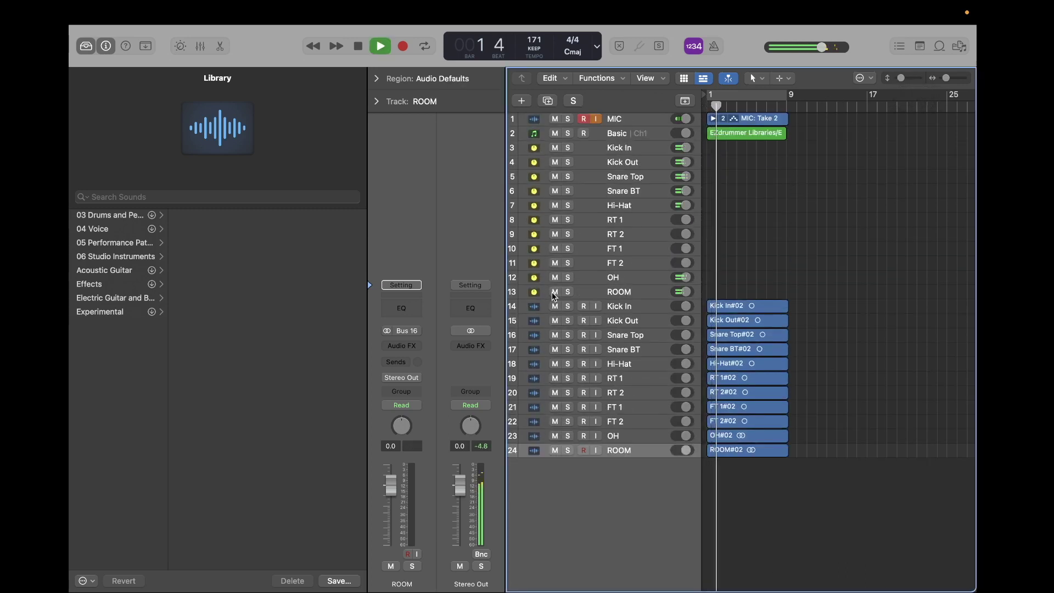
left_click_drag(552, 292, 551, 152)
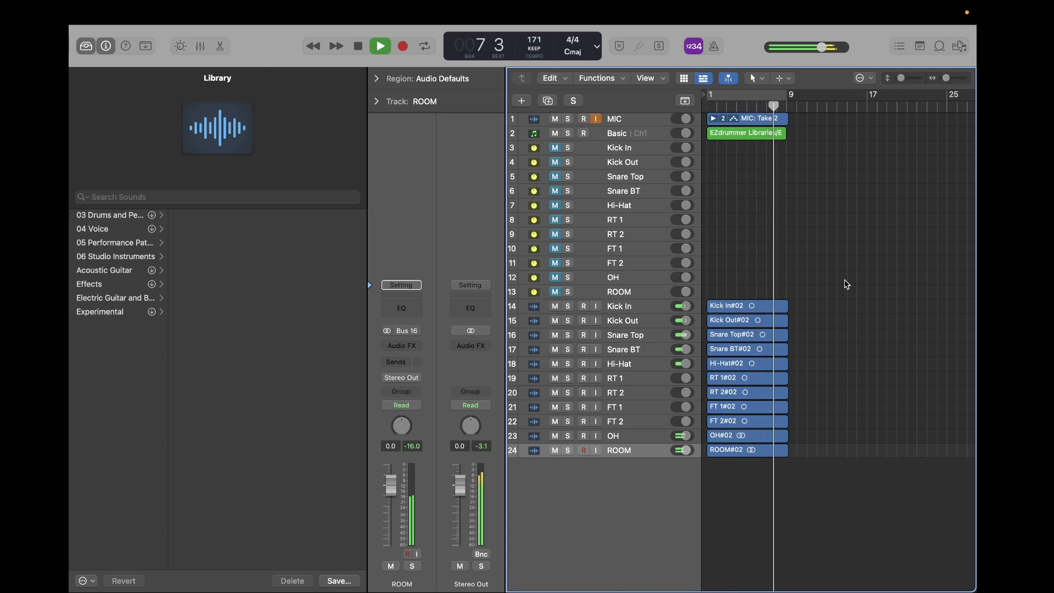
key("space")
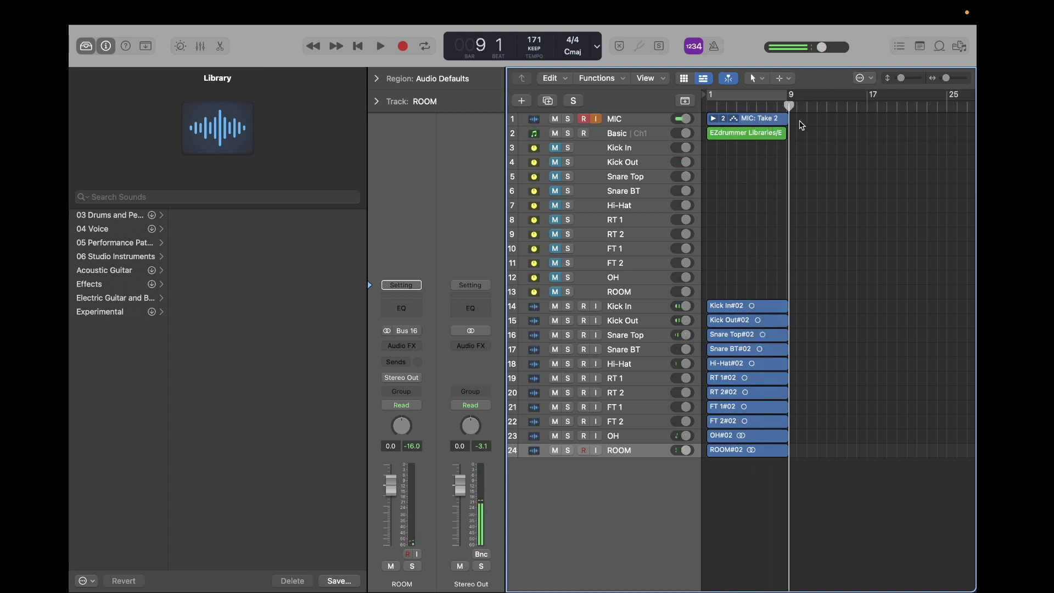
Delete the MIC: Take 2 region and its recorded audio file
left_click(757, 119)
key("Delete")
key("Return")
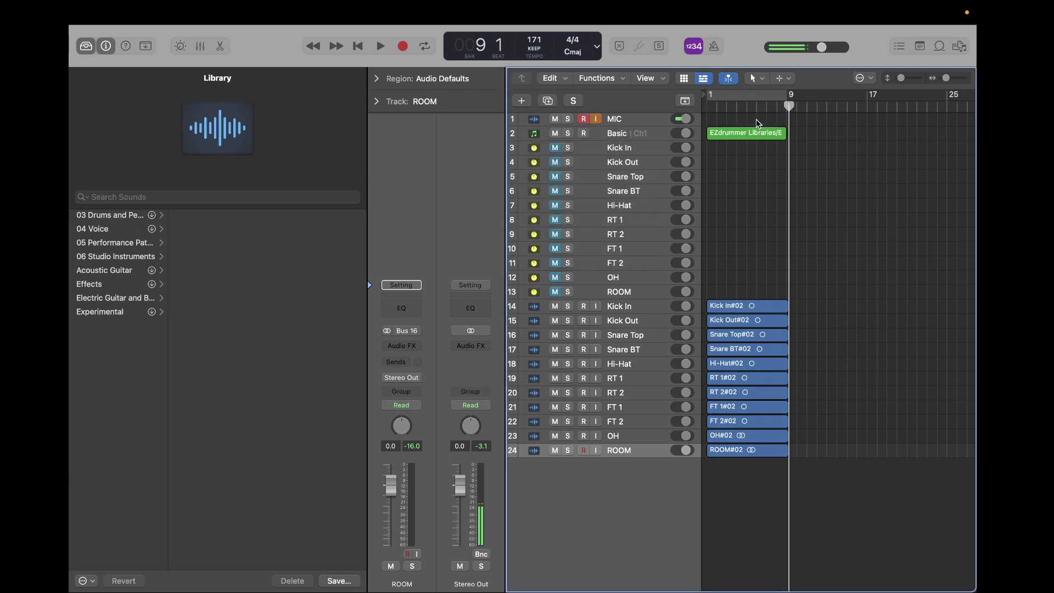
Insert a mono Channel EQ, left at Factory Default, on the Kick In track
left_click(903, 78)
left_click(724, 259)
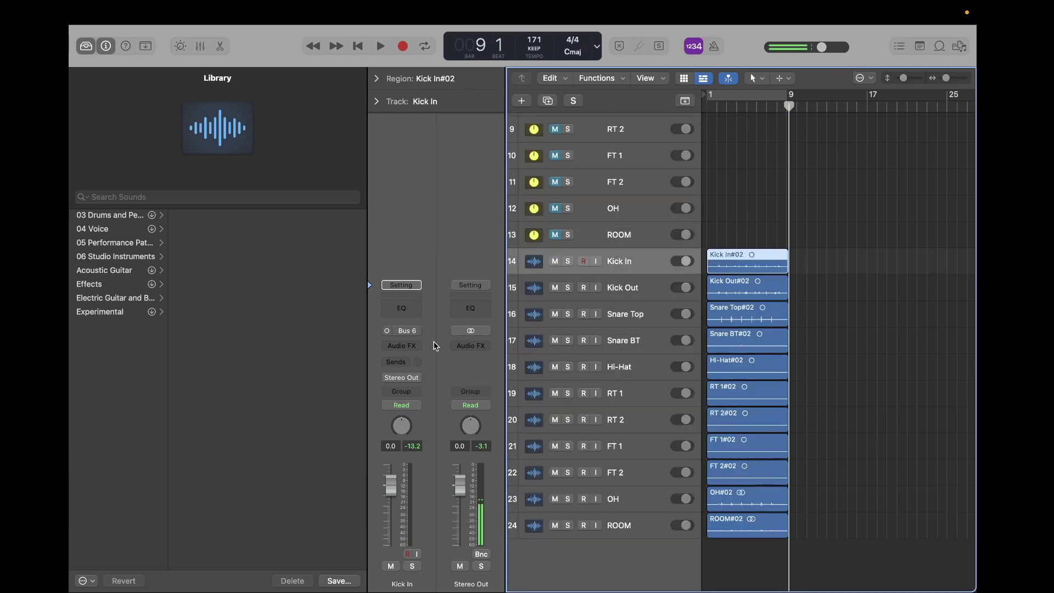
left_click(409, 345)
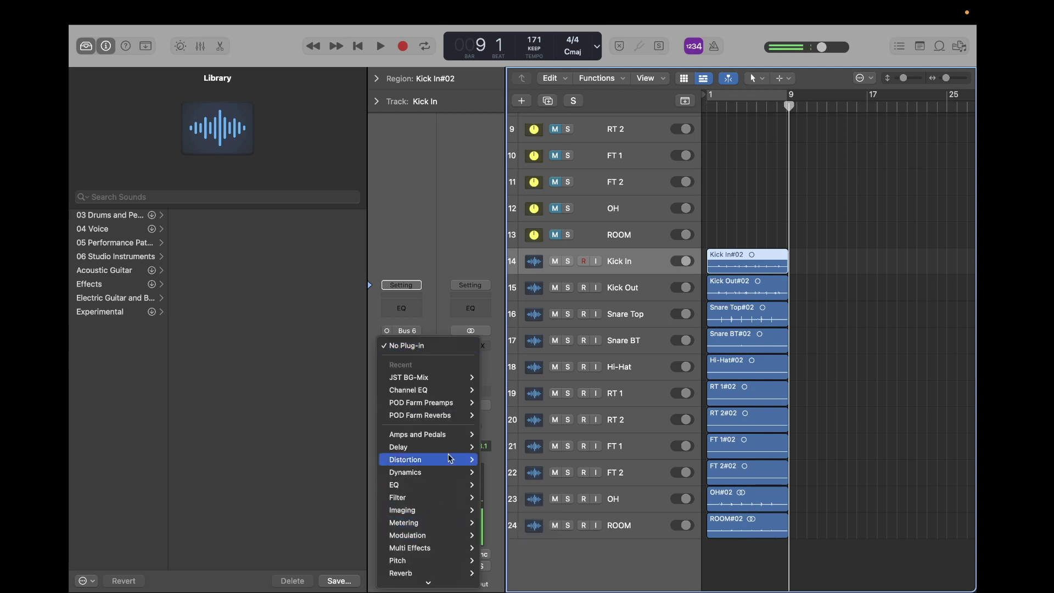
mouse_move(428, 484)
mouse_move(526, 491)
left_click(591, 485)
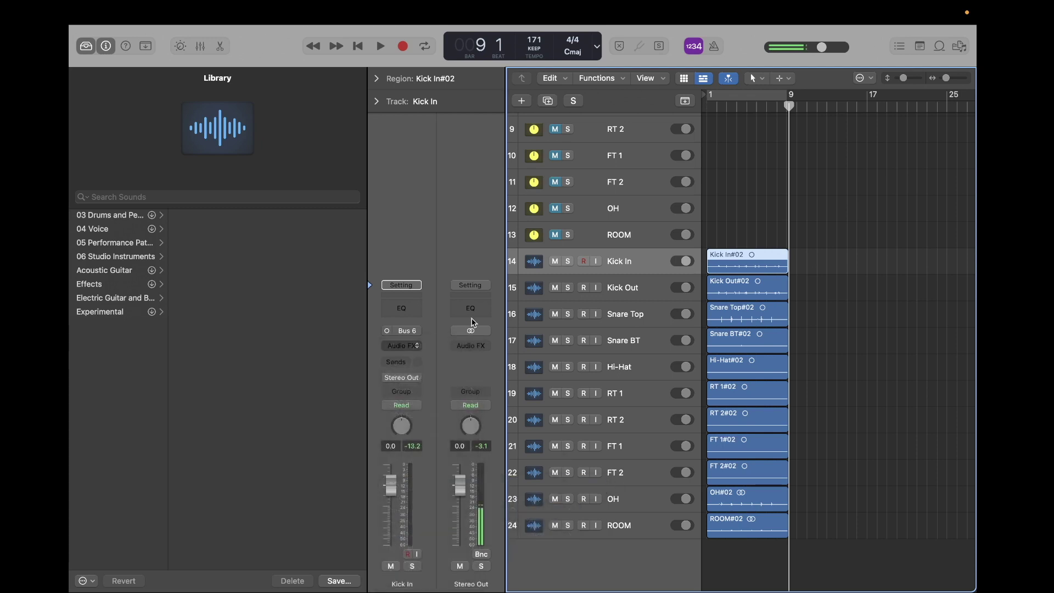
left_click_drag(458, 185, 589, 186)
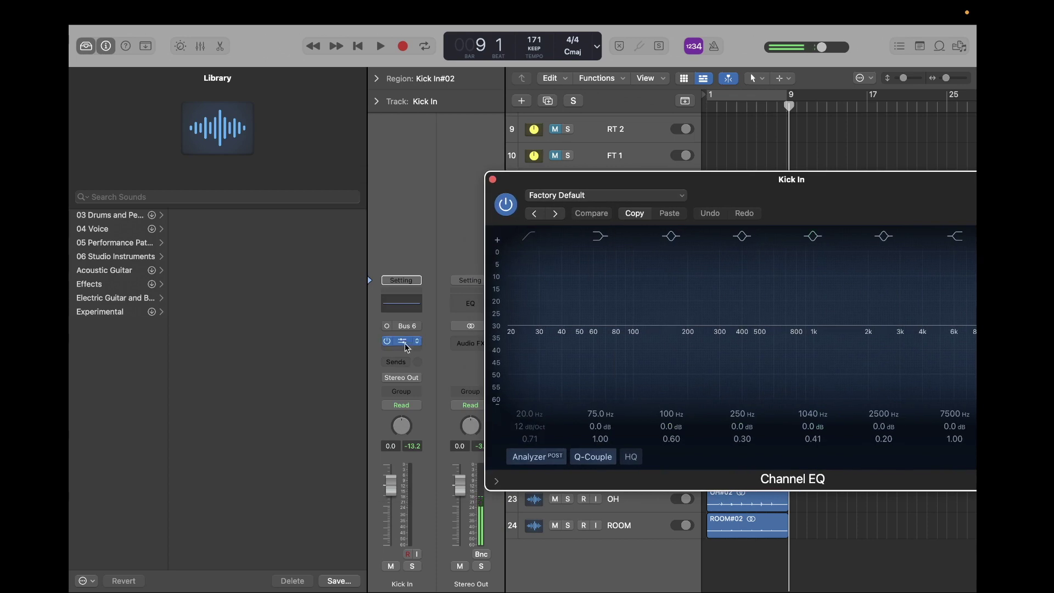
left_click_drag(835, 189, 522, 192)
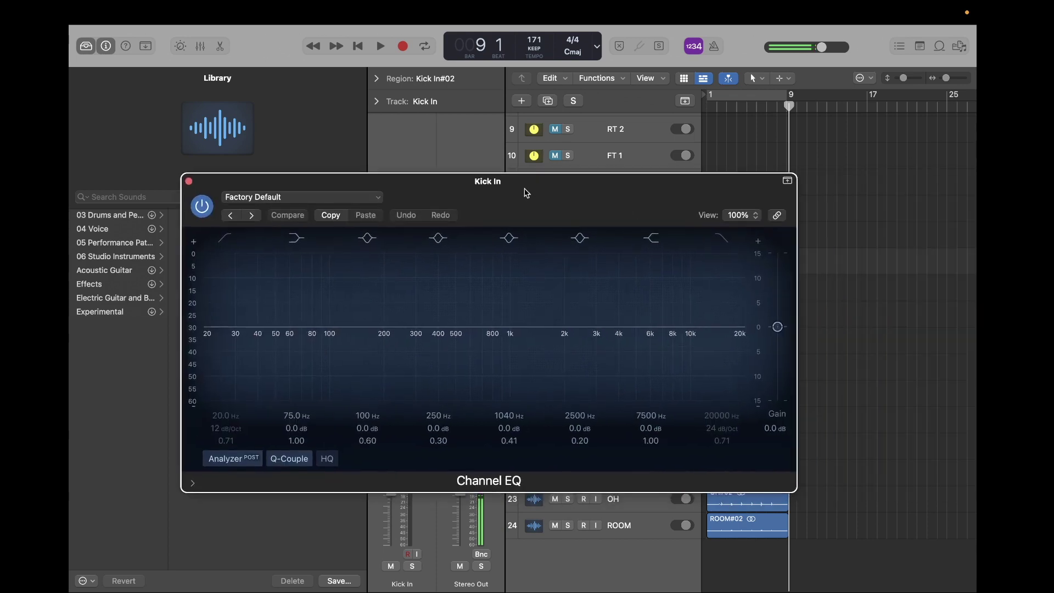
key("super+w")
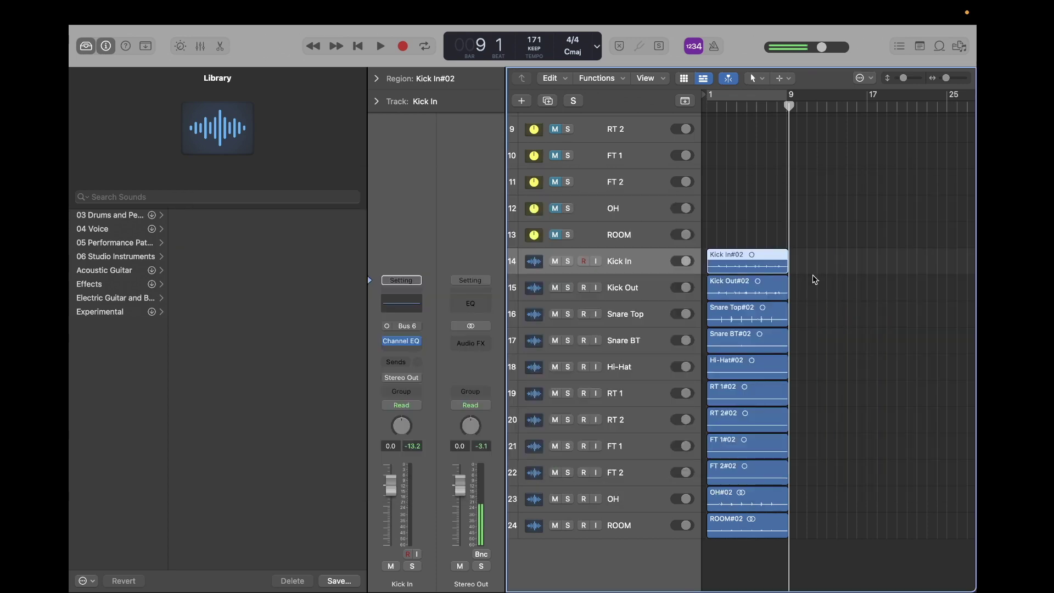